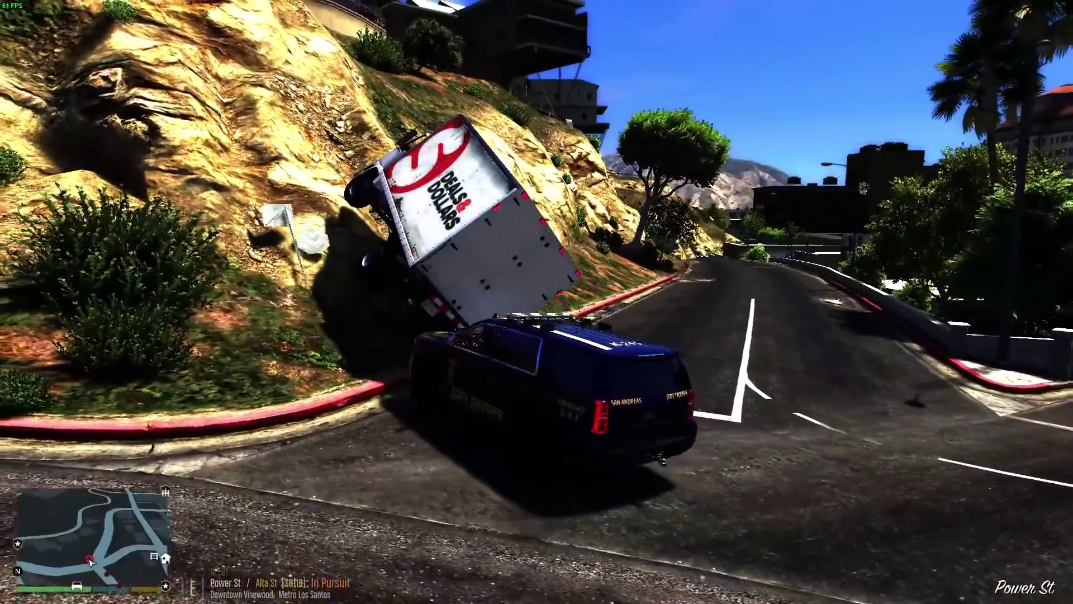
Exit the police SUV beside the tipped truck and bring up the weapon wheel
key("f")
key("Tab")
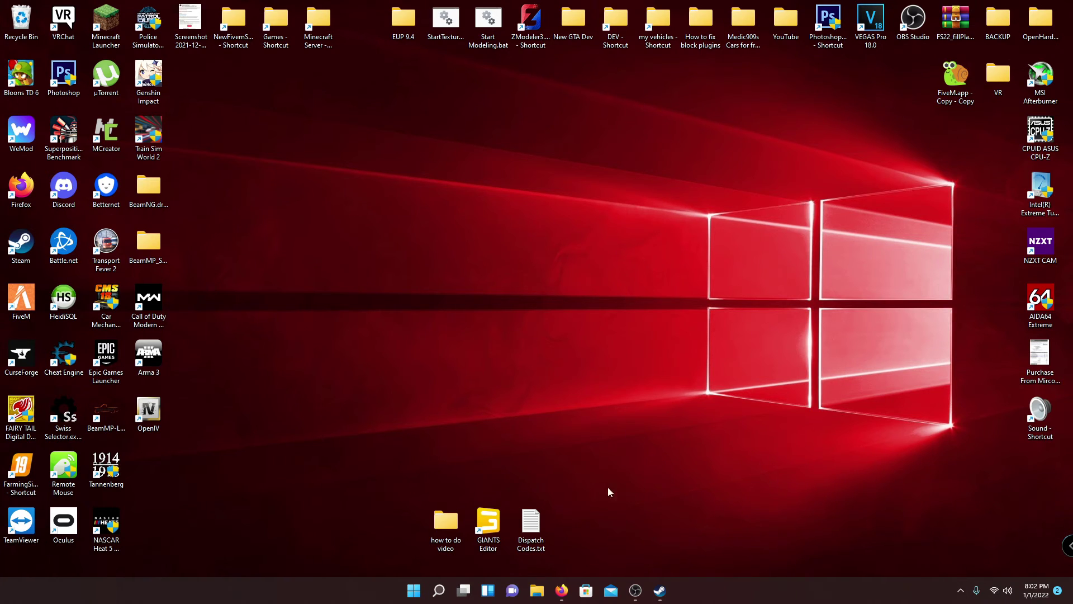
Return Firefox to the LSPDFR homepage and open the LSPDFR 0.4.9 download page
left_click(562, 590)
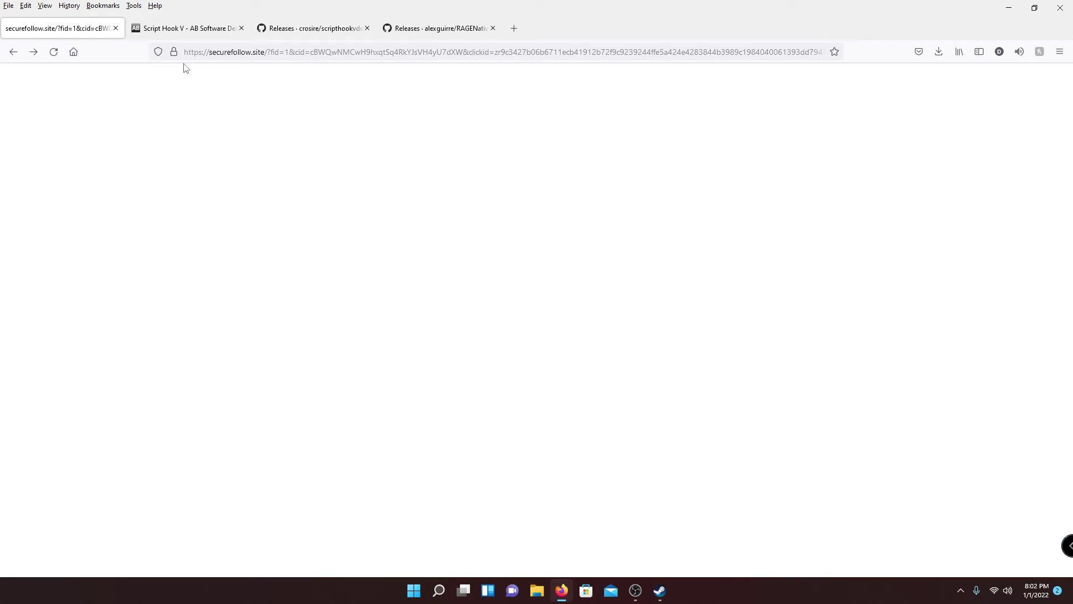
left_click(13, 53)
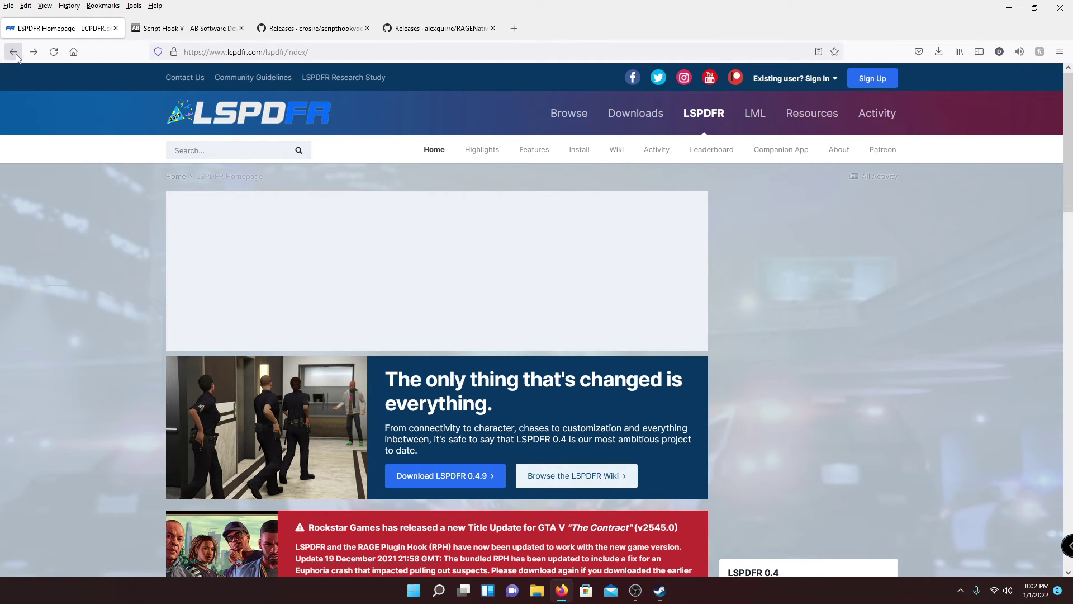
scroll(571, 249, "down", 3)
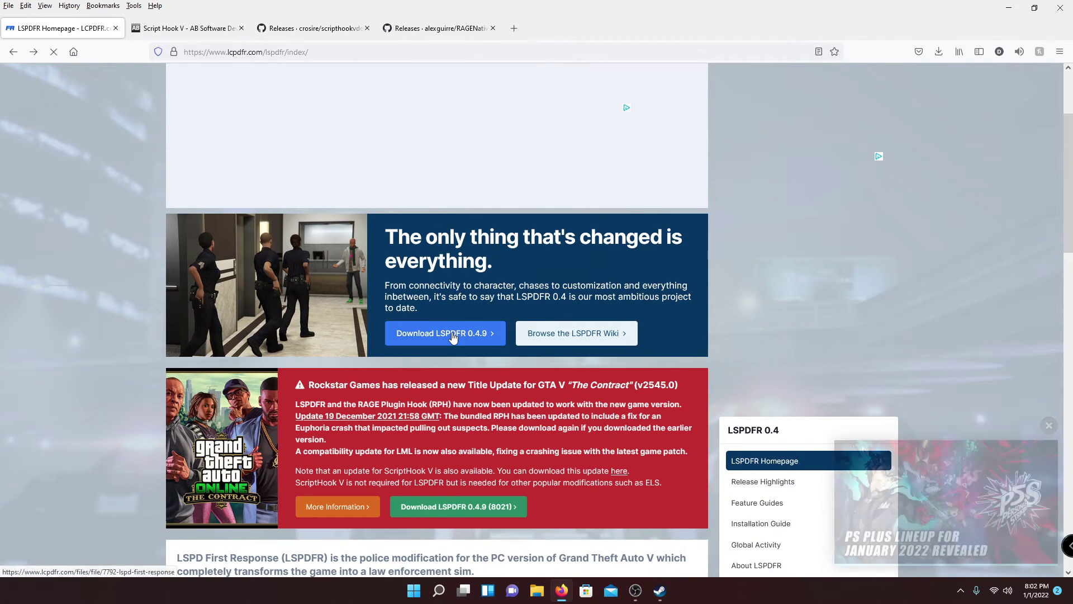
left_click(453, 334)
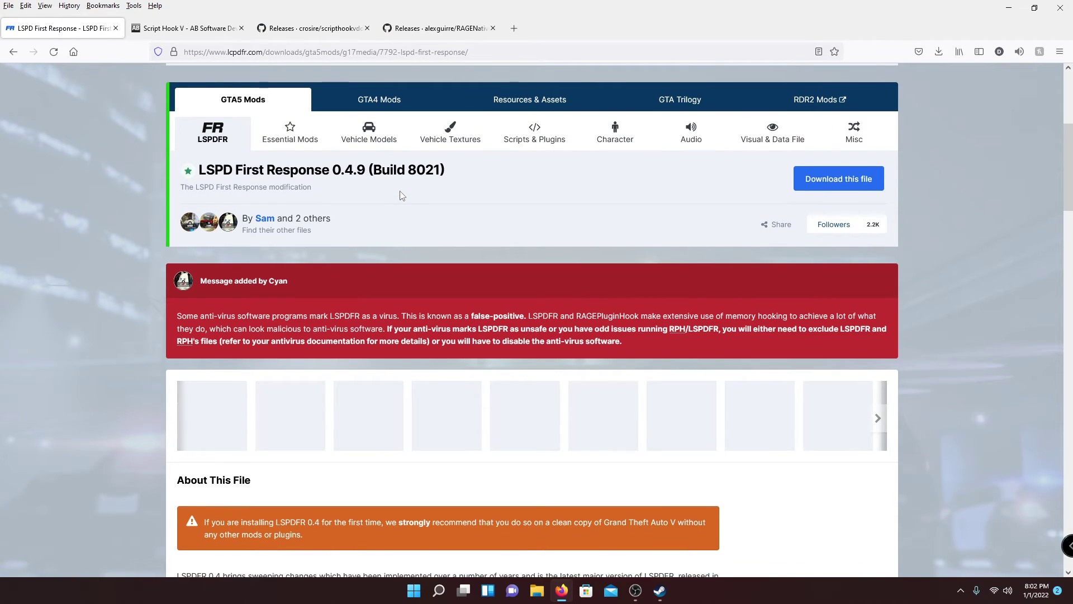
Bring up the LSPD First Response 0.4.9 download terms and accept them
right_click(210, 177)
left_click(335, 172)
scroll(514, 215, "down", 8)
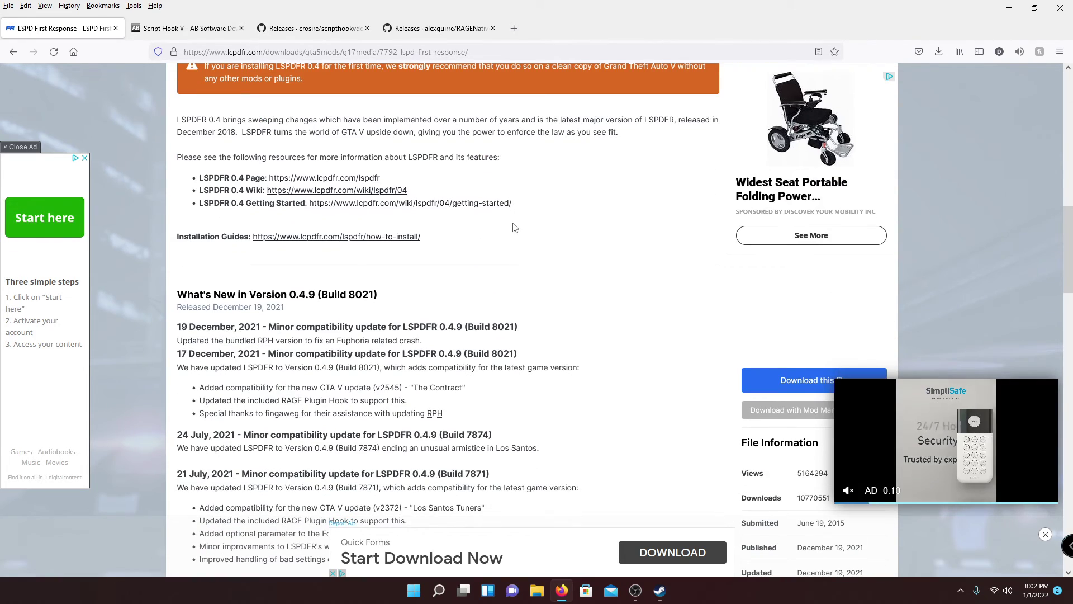
scroll(623, 341, "up", 8)
scroll(619, 340, "down", 10)
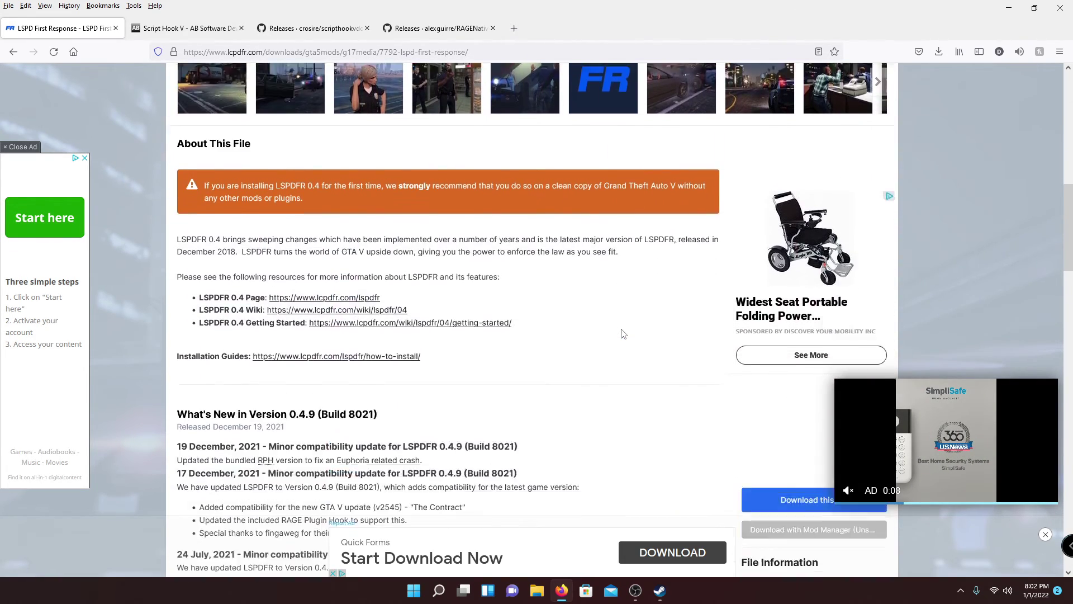
scroll(680, 275, "up", 12)
left_click(838, 235)
scroll(550, 259, "down", 5)
scroll(551, 259, "down", 15)
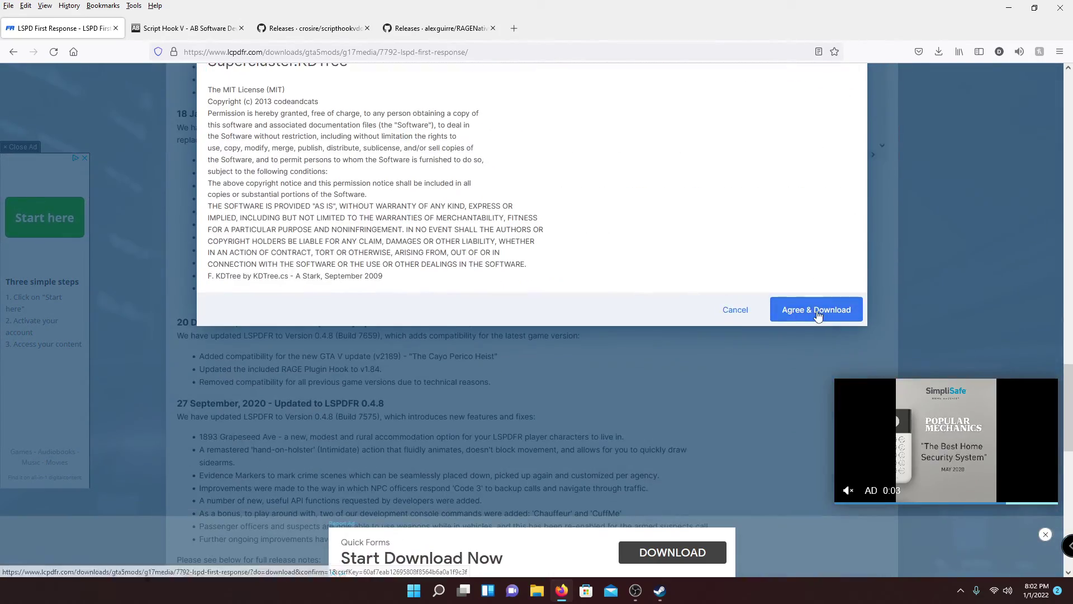
left_click(797, 313)
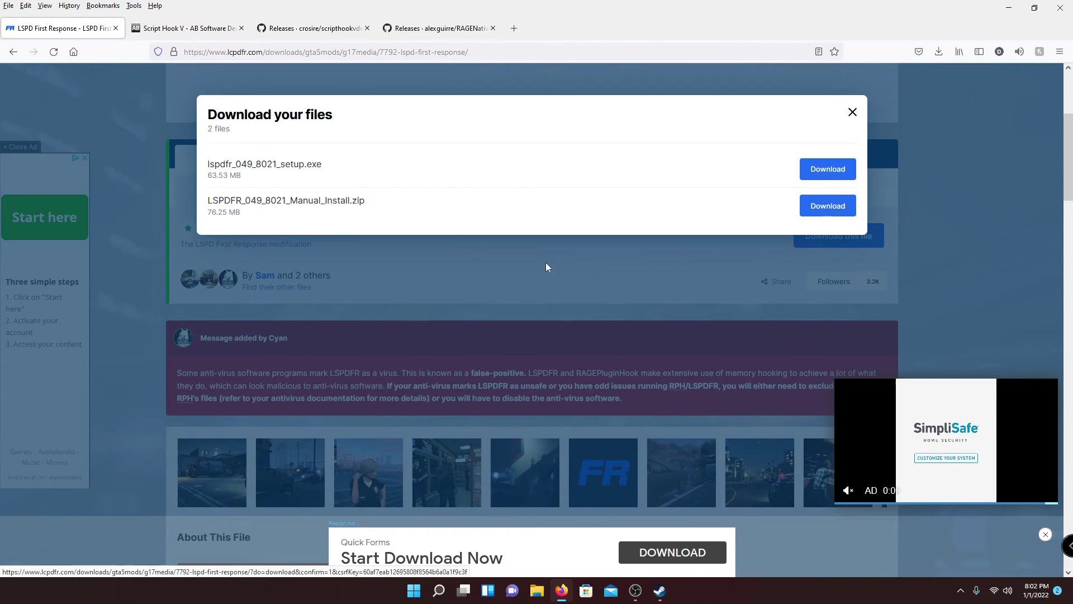
Download LSPDFR_049_8021_Manual_Install.zip (76.25 MB) instead of the setup.exe
left_click_drag(277, 163, 345, 171)
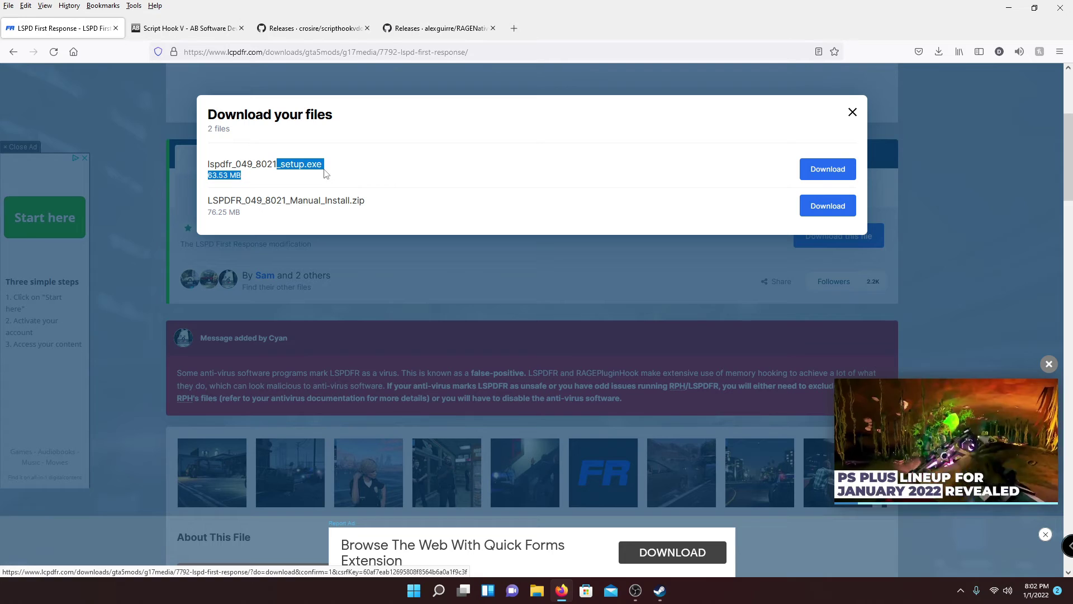
left_click(335, 171)
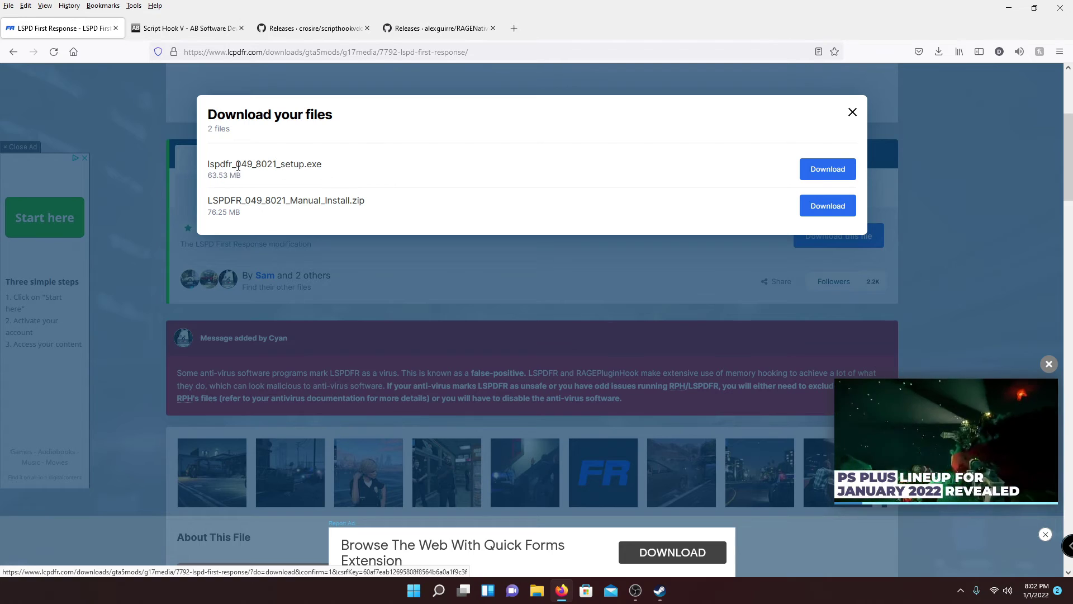
triple_click(358, 200)
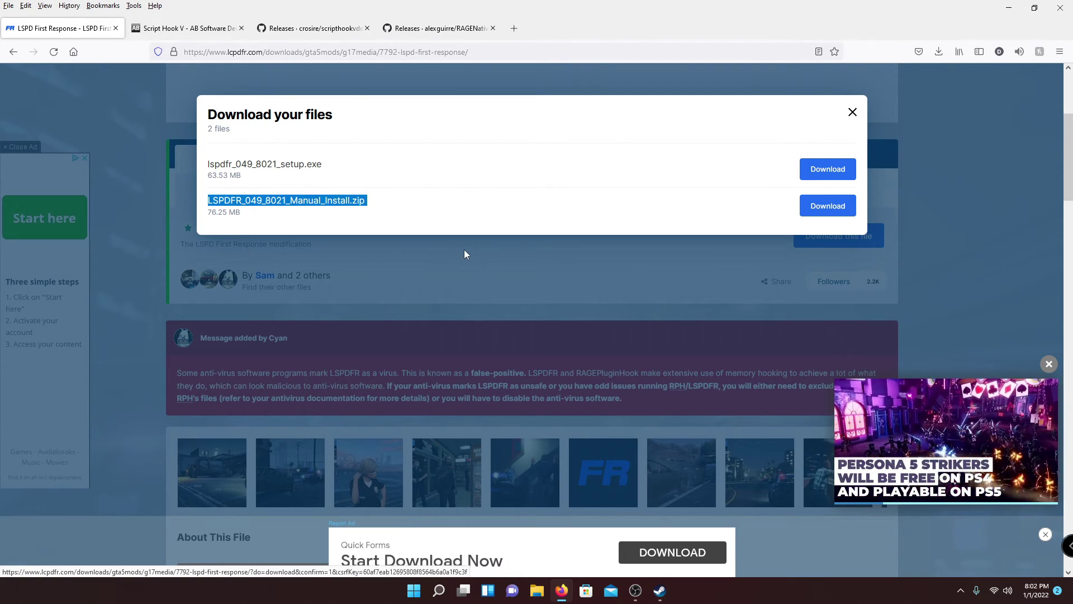
left_click(825, 205)
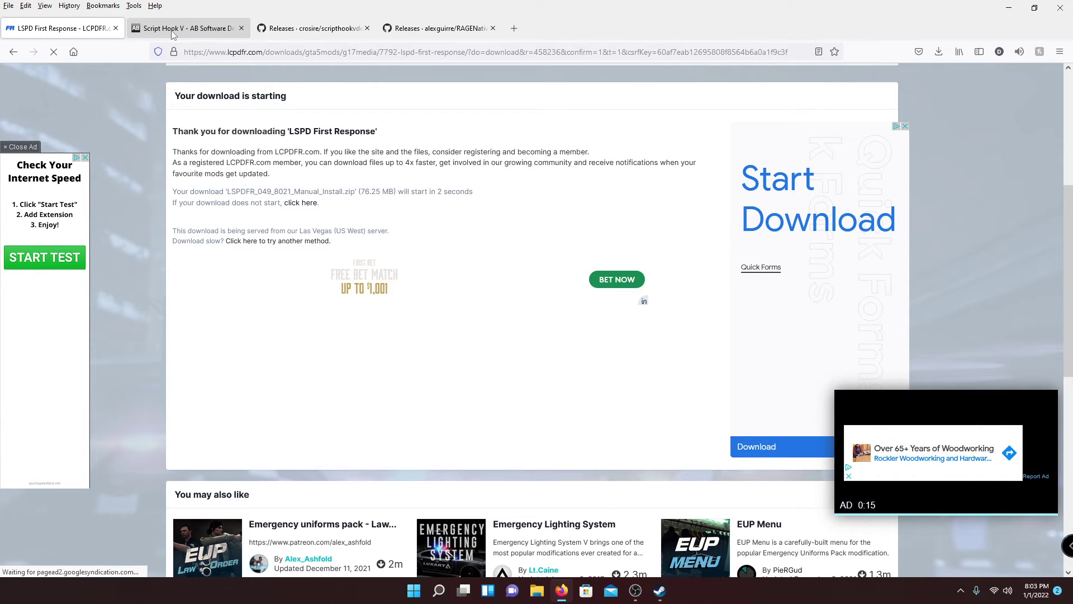
Save ScriptHookV_1.0.2545.0.zip (1.4 MB) from the Script Hook V v1.0.2545.0 page
key("ctrl+Tab")
scroll(611, 265, "up", 3)
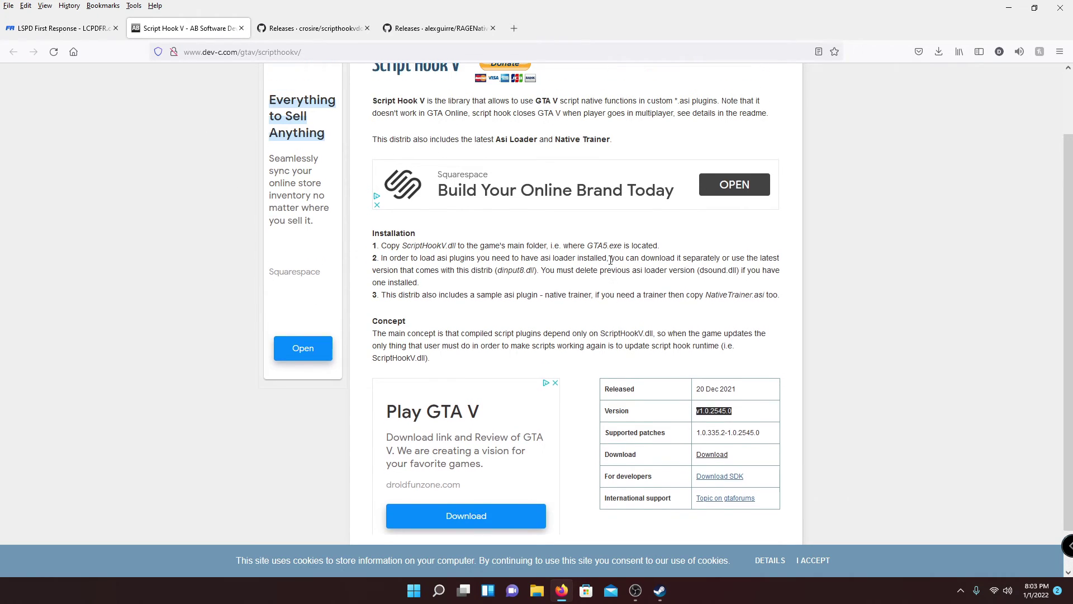
scroll(602, 262, "down", 3)
left_click_drag(736, 366, 699, 344)
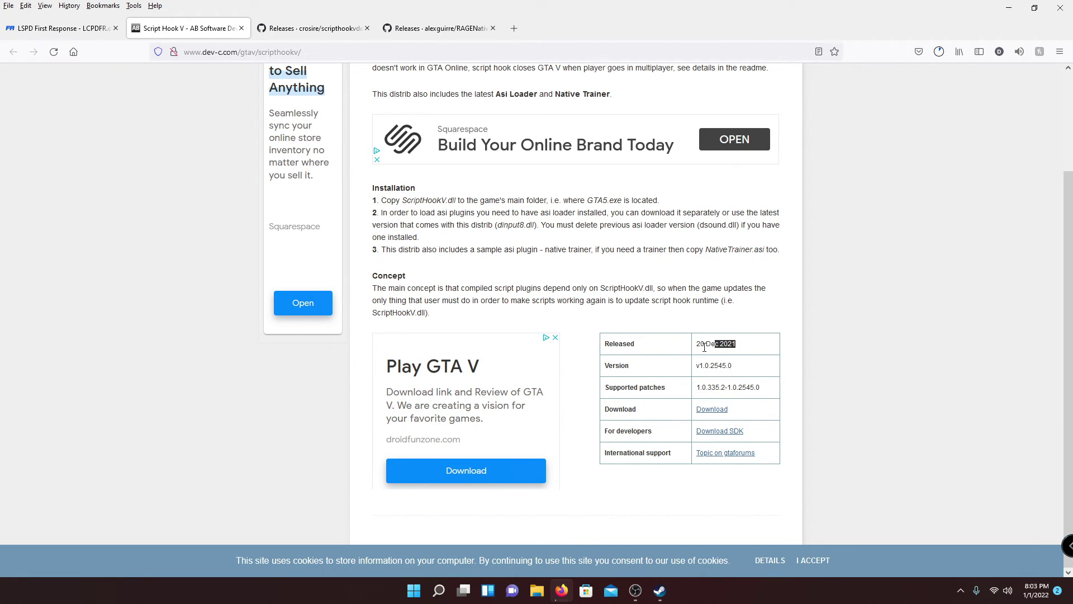
left_click(715, 410)
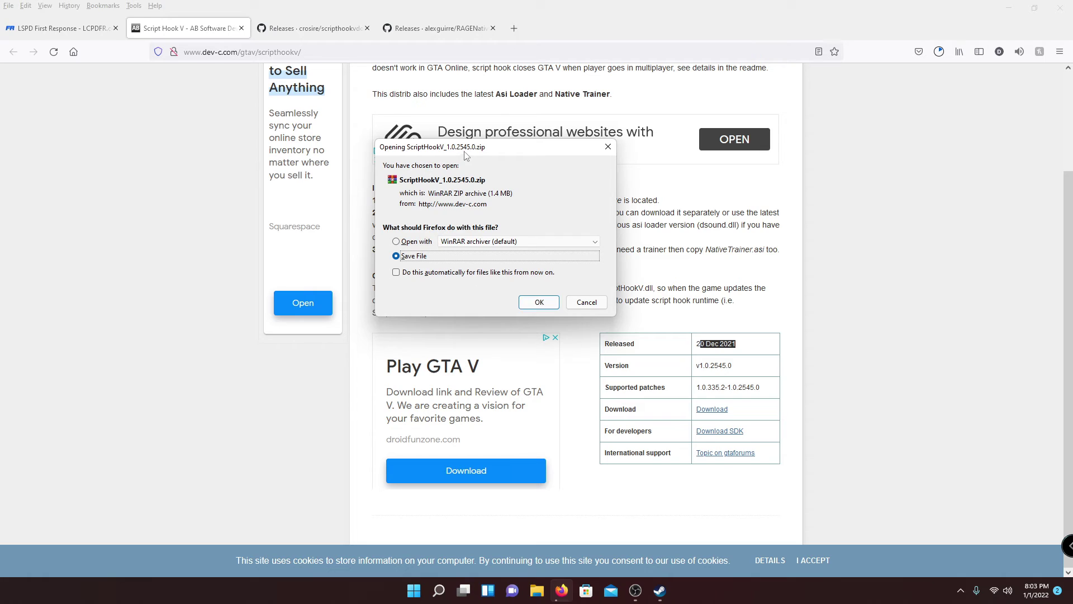
left_click_drag(467, 152, 454, 145)
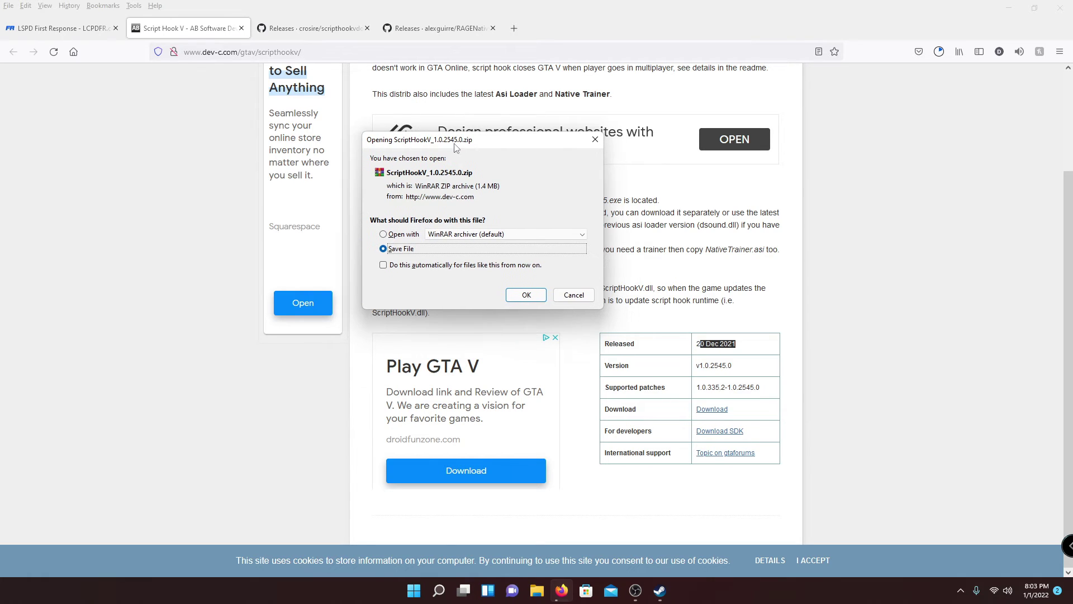
left_click(528, 296)
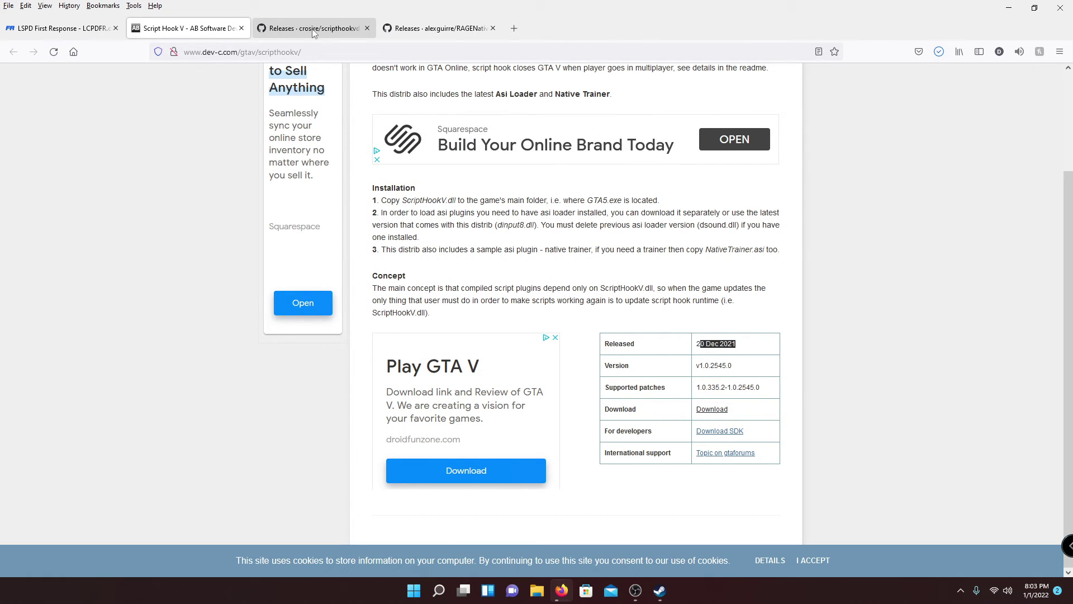
Download RAGENativeUI.zip from GitHub release 1.8.2 and show the downloads list
left_click(313, 33)
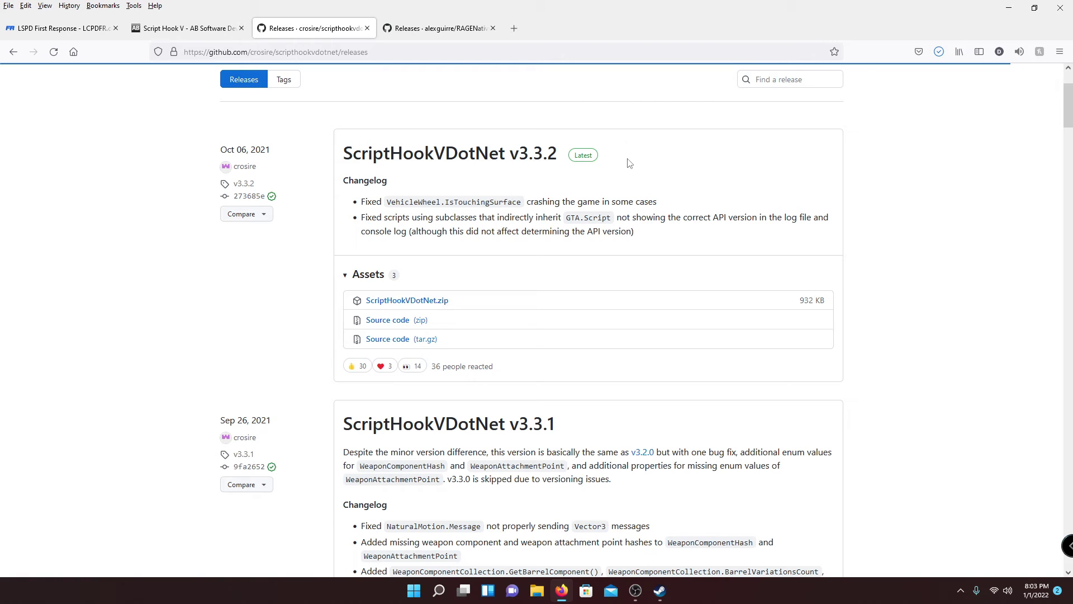
left_click(433, 35)
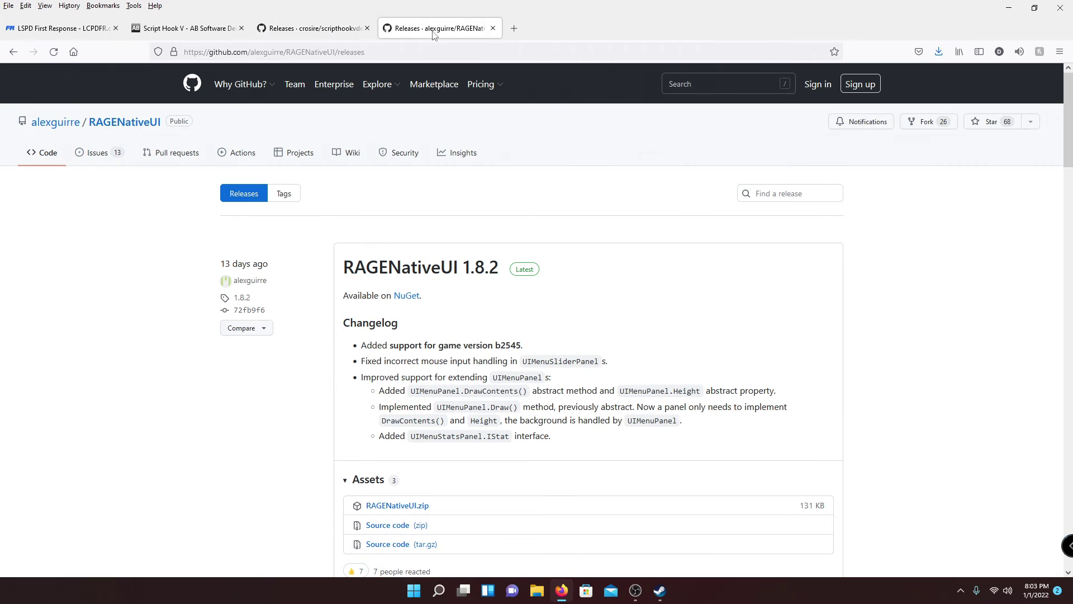
scroll(347, 201, "down", 1)
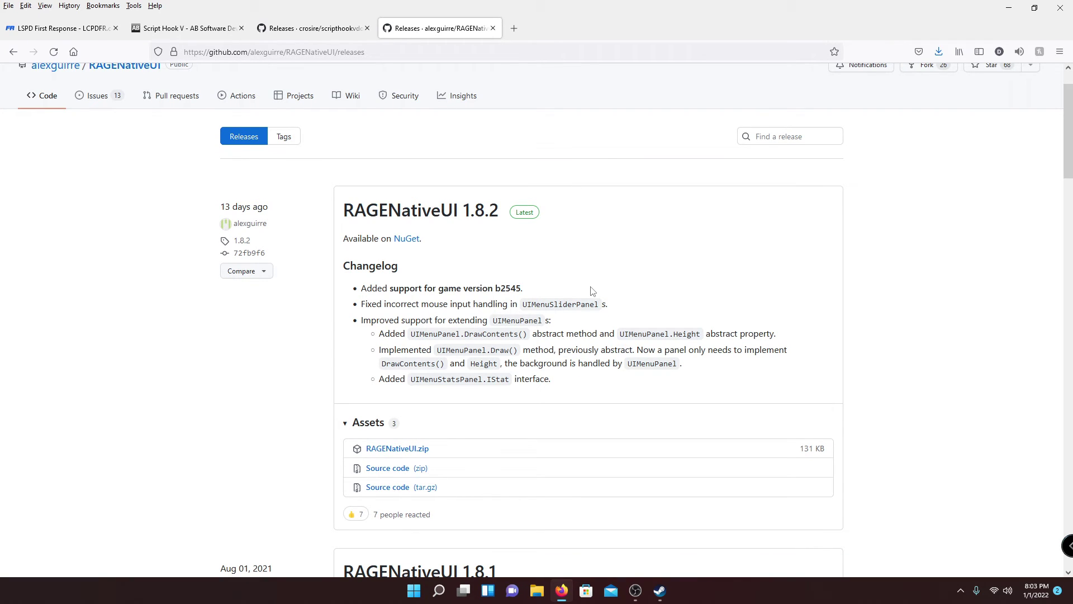
scroll(576, 284, "down", 1)
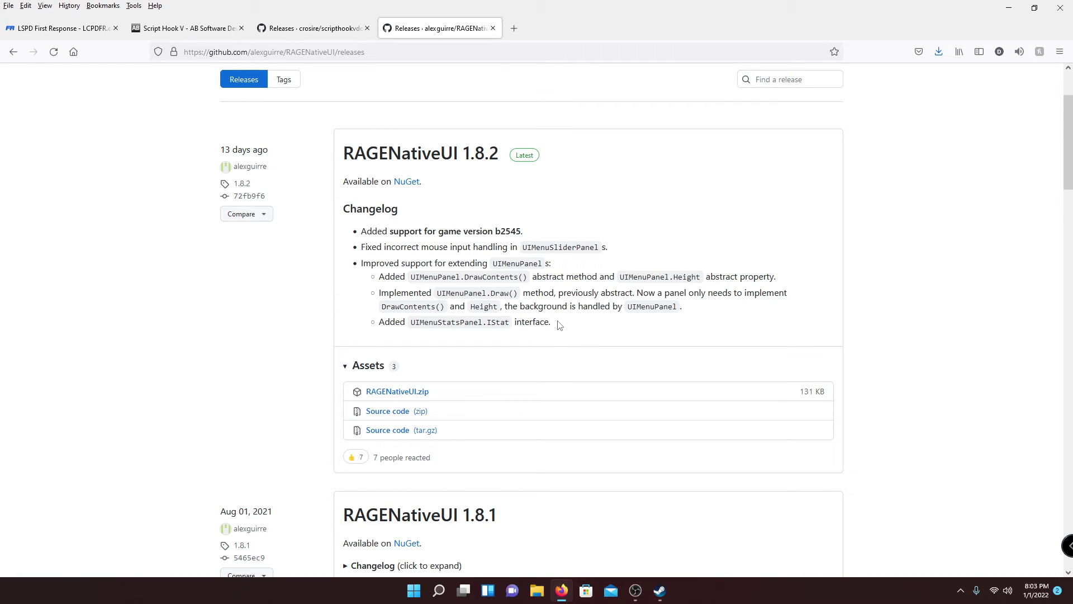
scroll(562, 323, "down", 3)
scroll(561, 324, "up", 4)
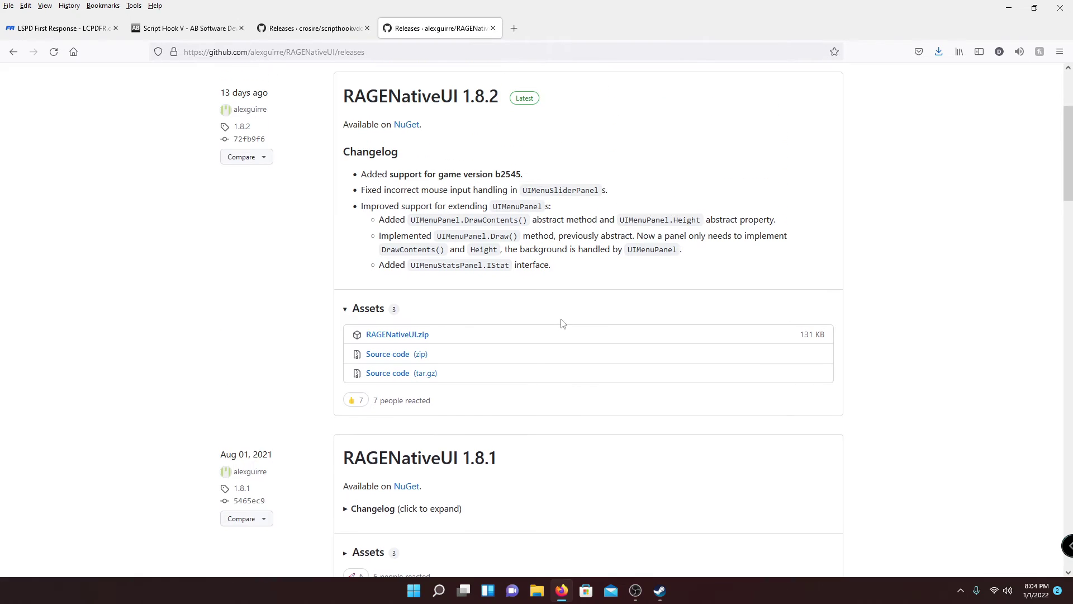
scroll(485, 316, "down", 2)
left_click(399, 335)
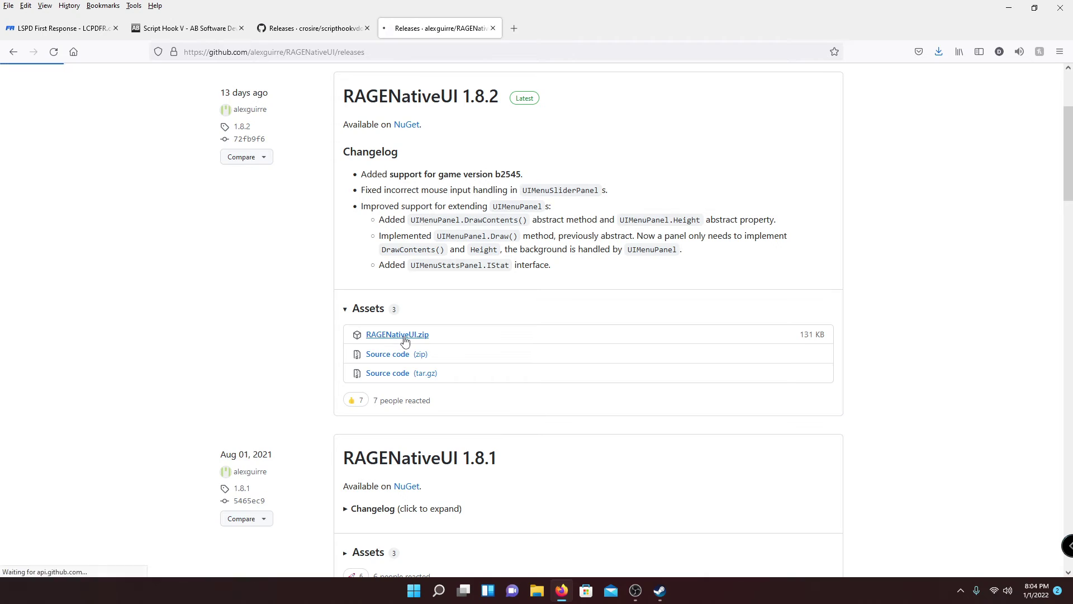
left_click(939, 51)
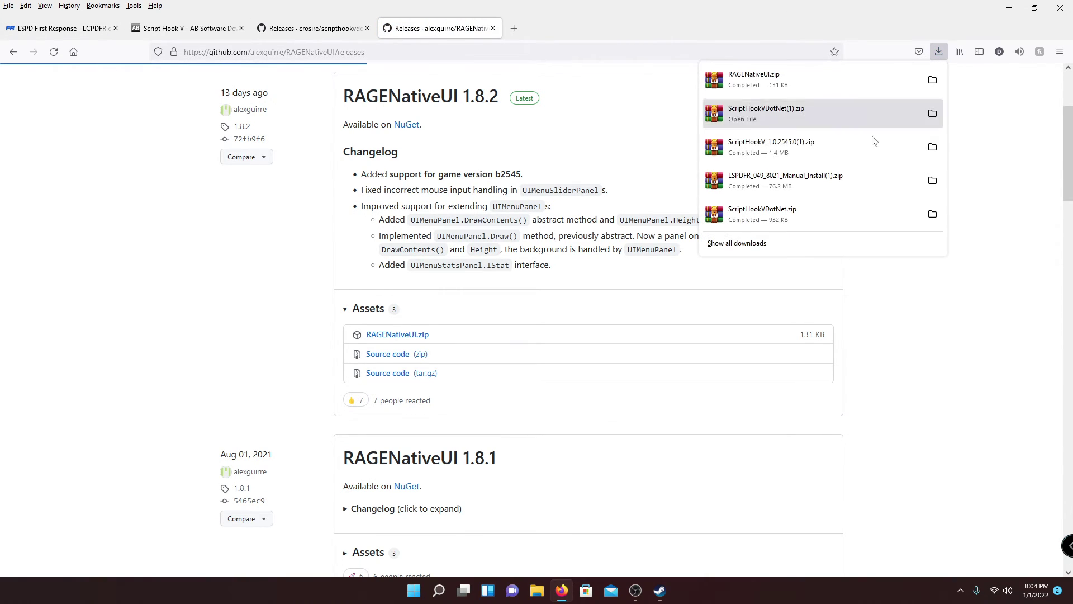
Open the Downloads folder and delete the three duplicate (1) zip downloads
left_click(932, 147)
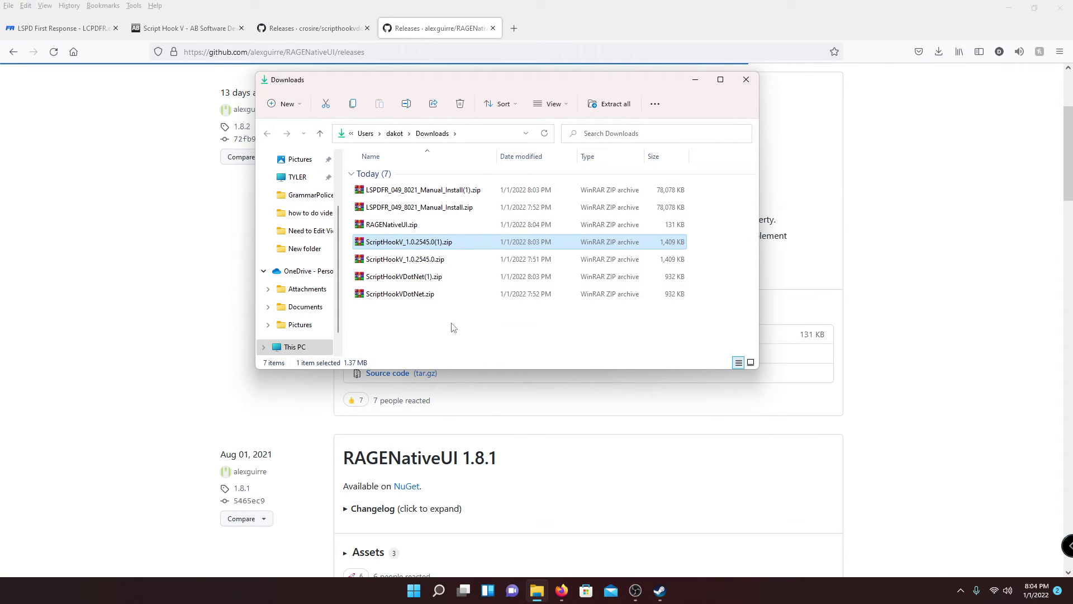
left_click(470, 191)
left_click(430, 243, "ctrl")
left_click(451, 278, "ctrl")
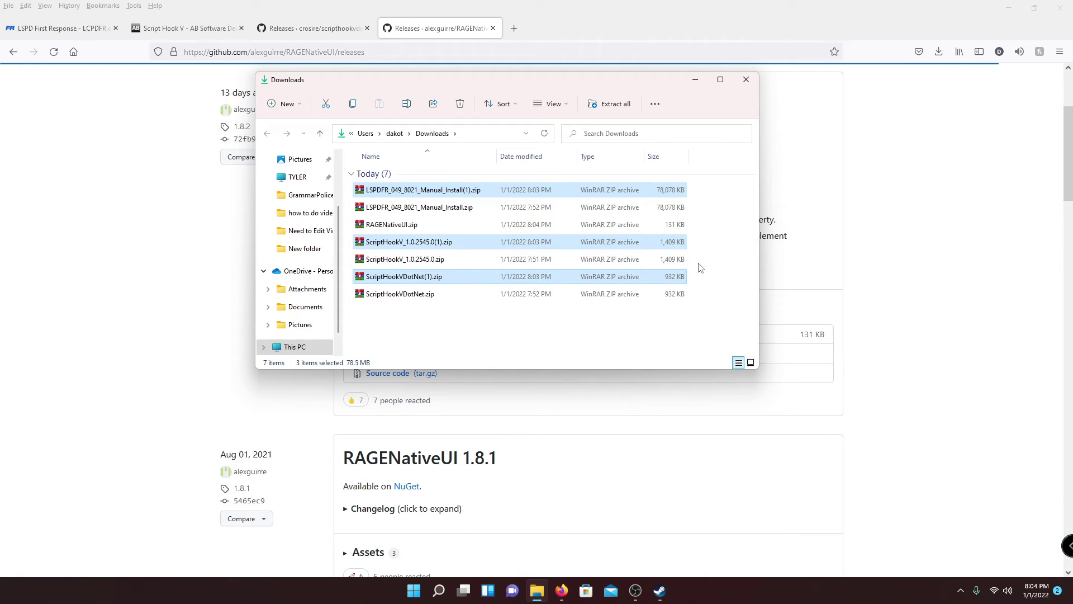
key("Delete")
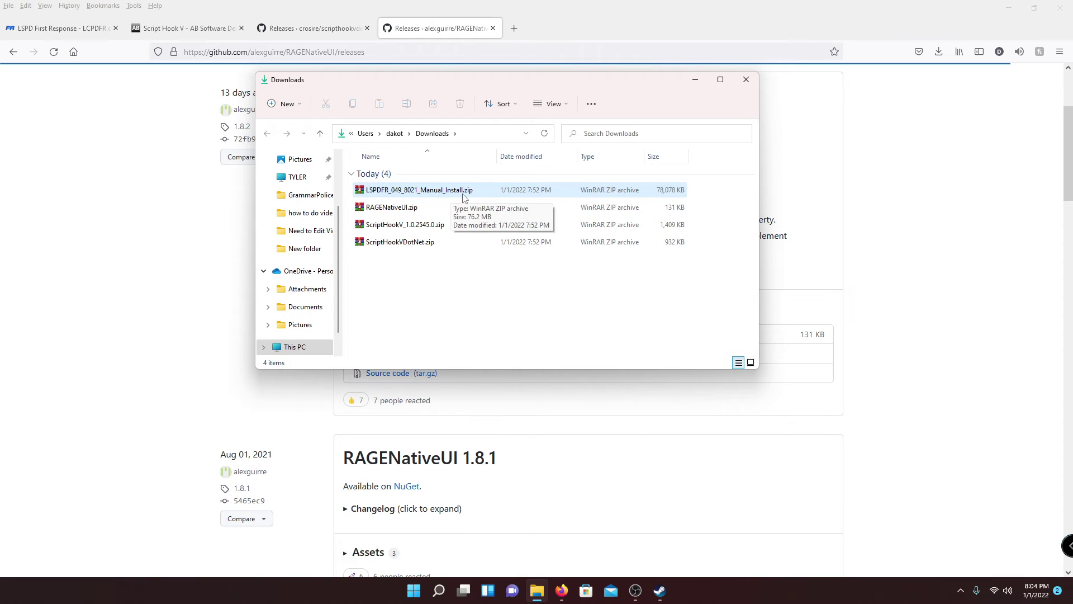
Look over the LSPDFR, RAGENativeUI, ScriptHookV and ScriptHookVDotNet zips, then clear the selection
left_click(369, 208)
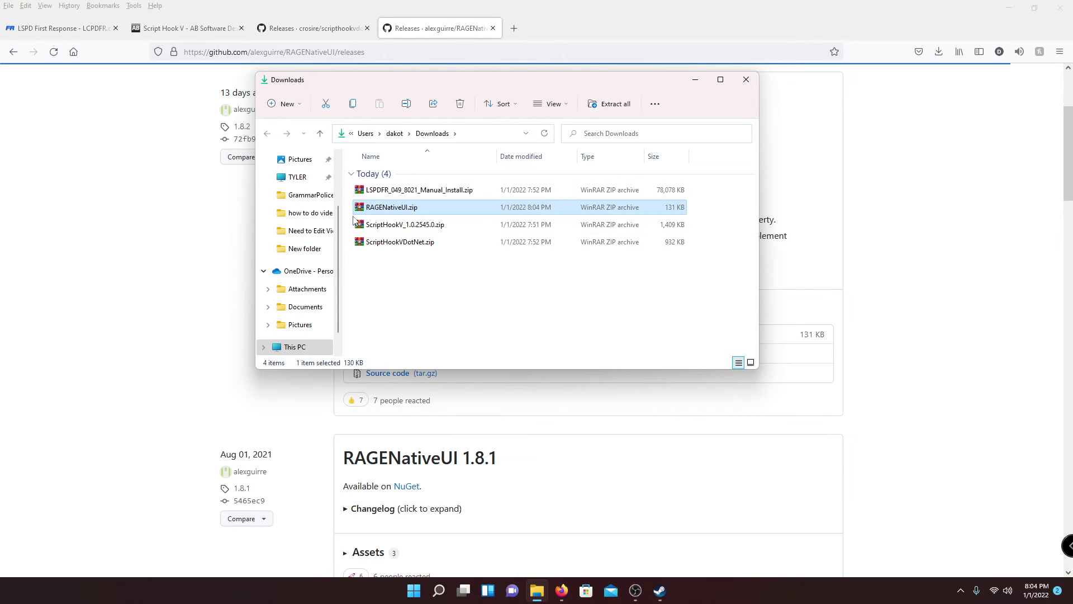
left_click(419, 227)
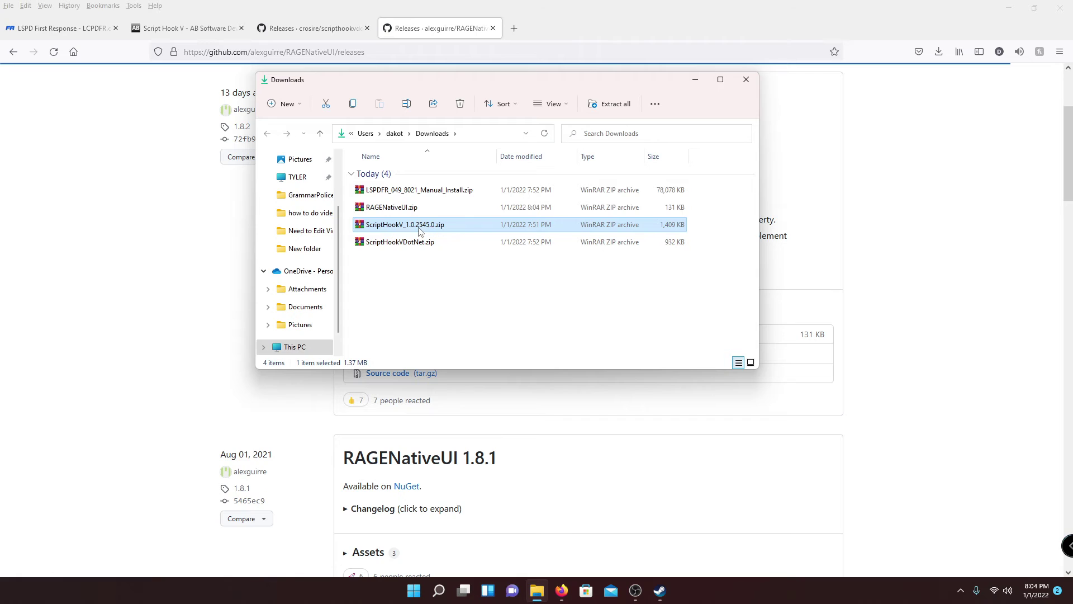
left_click(395, 243)
left_click_drag(489, 302, 419, 176)
left_click_drag(460, 91, 474, 90)
left_click_drag(479, 275, 437, 182)
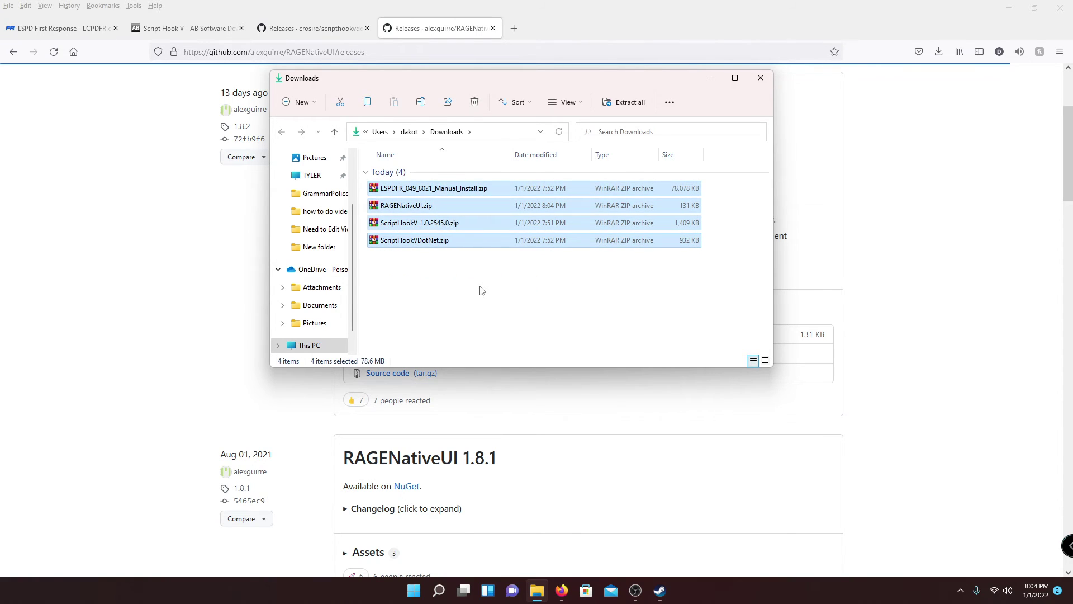
left_click(482, 290)
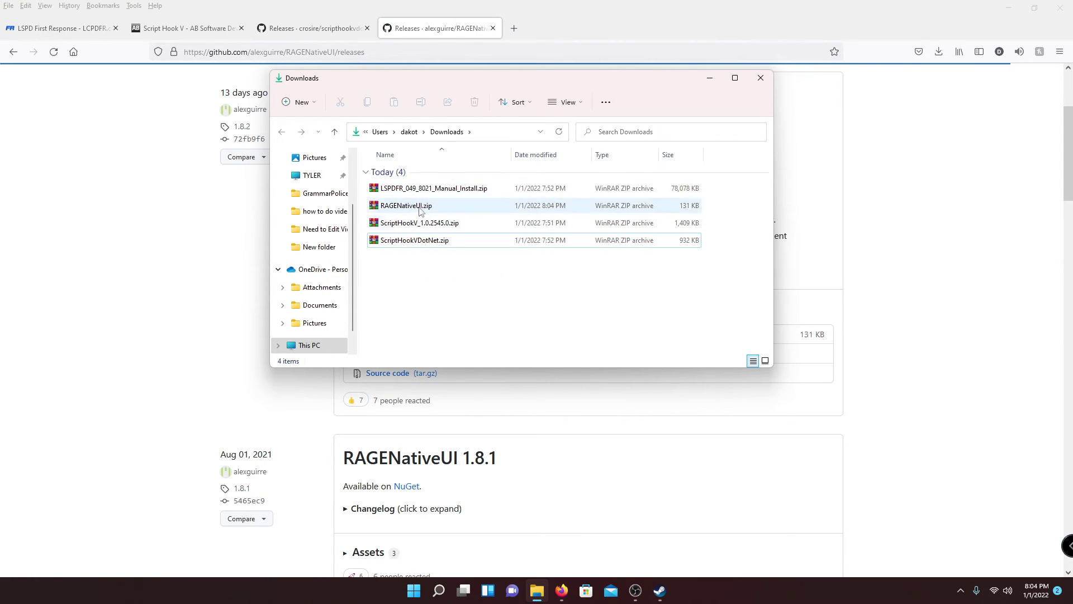
Minimize Firefox and centre the Downloads window on the desktop
left_click(1007, 12)
left_click_drag(528, 88, 628, 96)
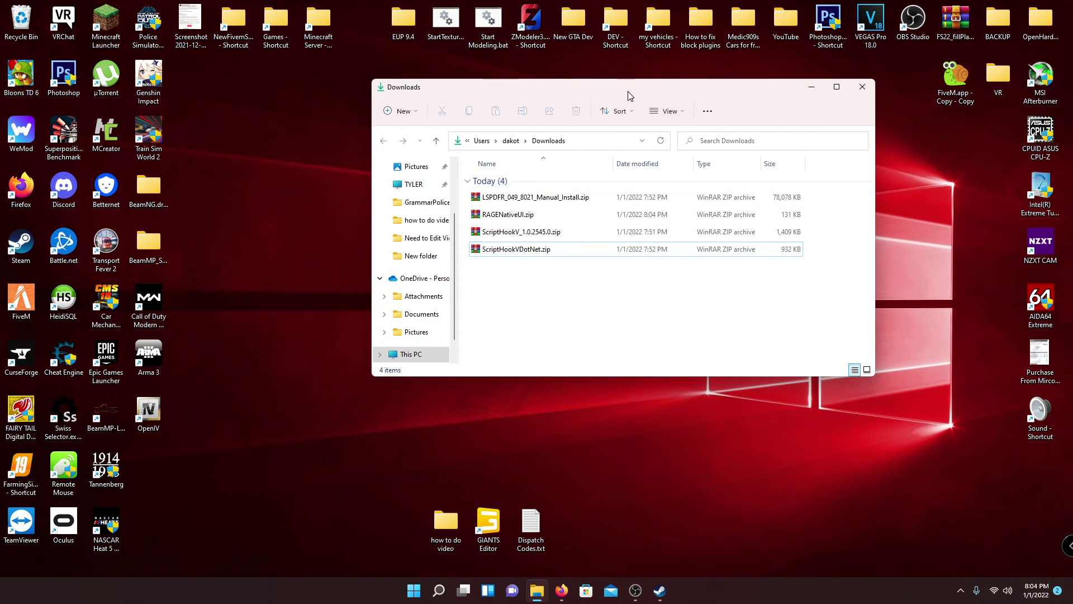
left_click_drag(629, 96, 617, 87)
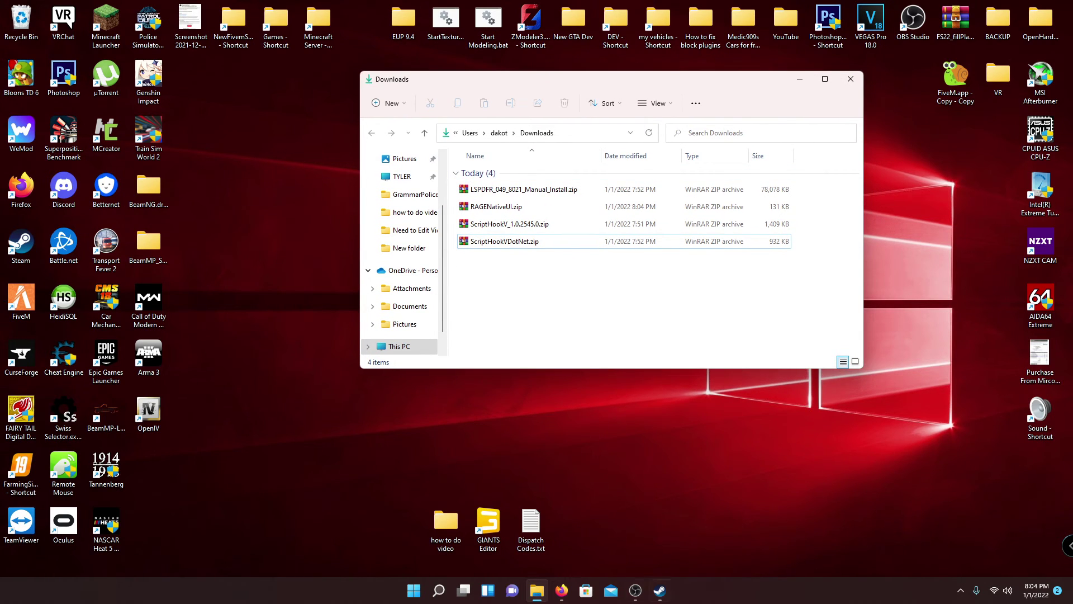
Open Grand Theft Auto V's install folder via Steam's Properties > Local Files > Browse
left_click(660, 592)
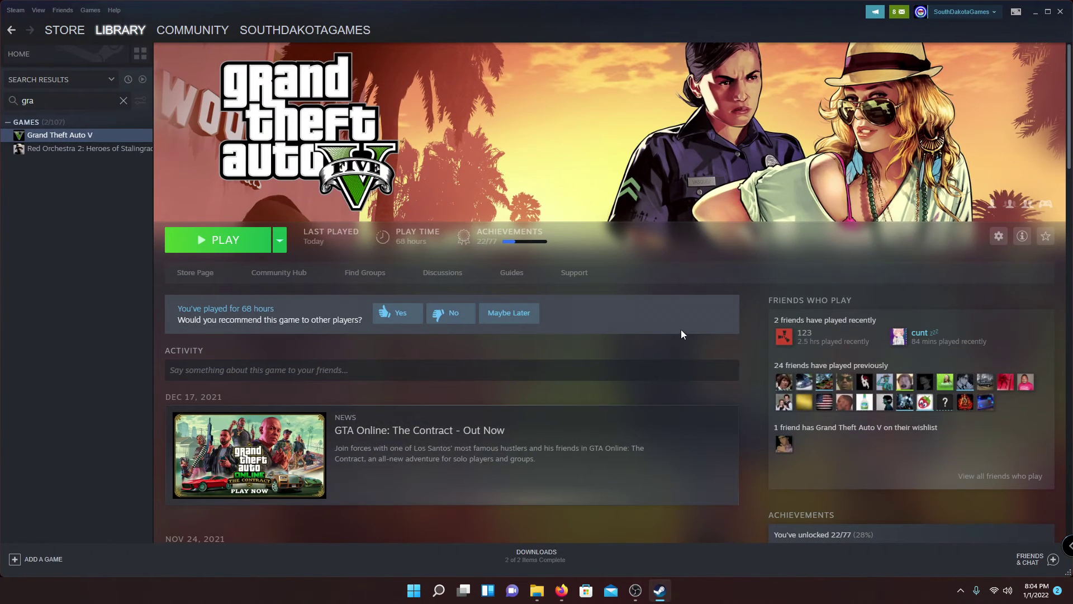
right_click(45, 138)
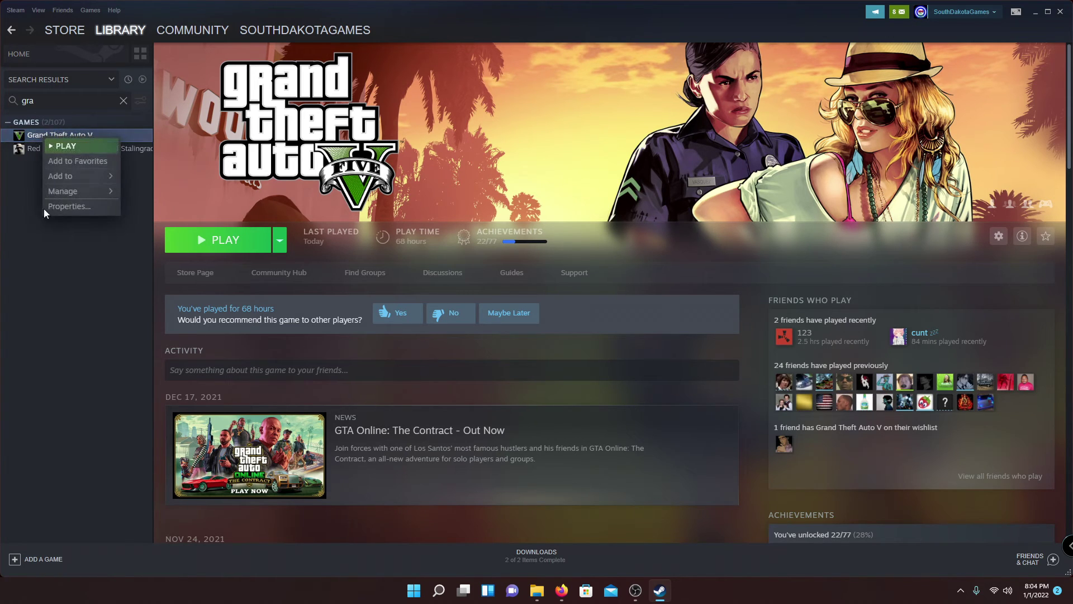
left_click(71, 207)
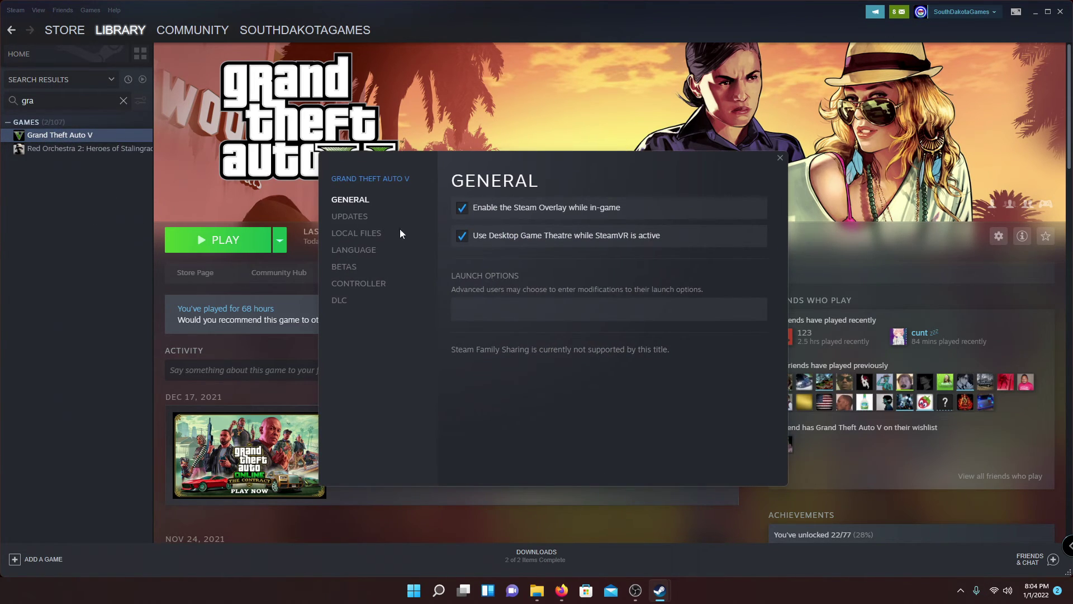
left_click(367, 235)
left_click(738, 212)
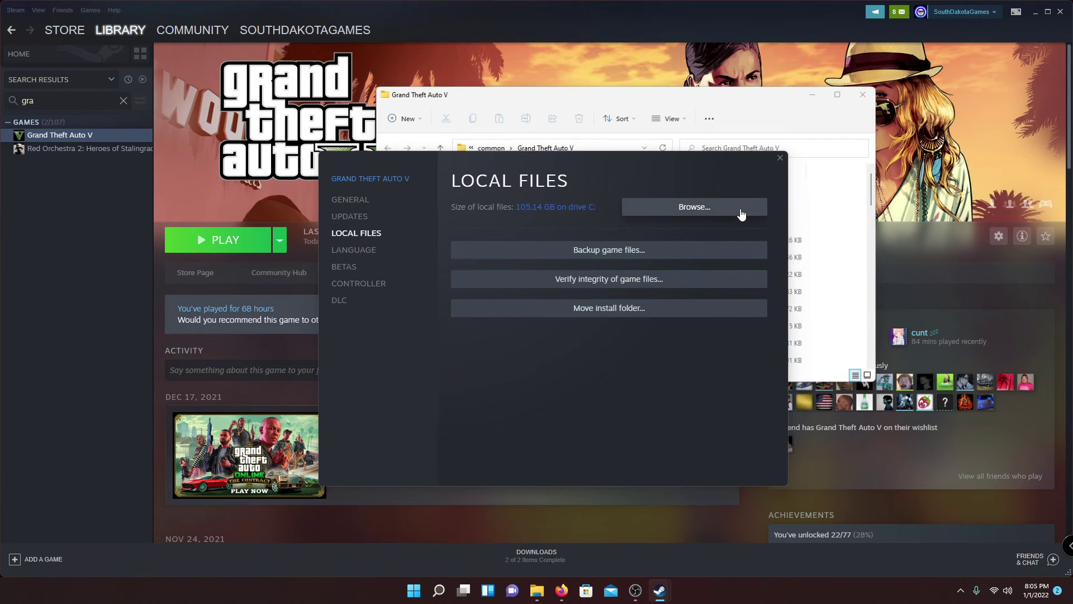
left_click(780, 157)
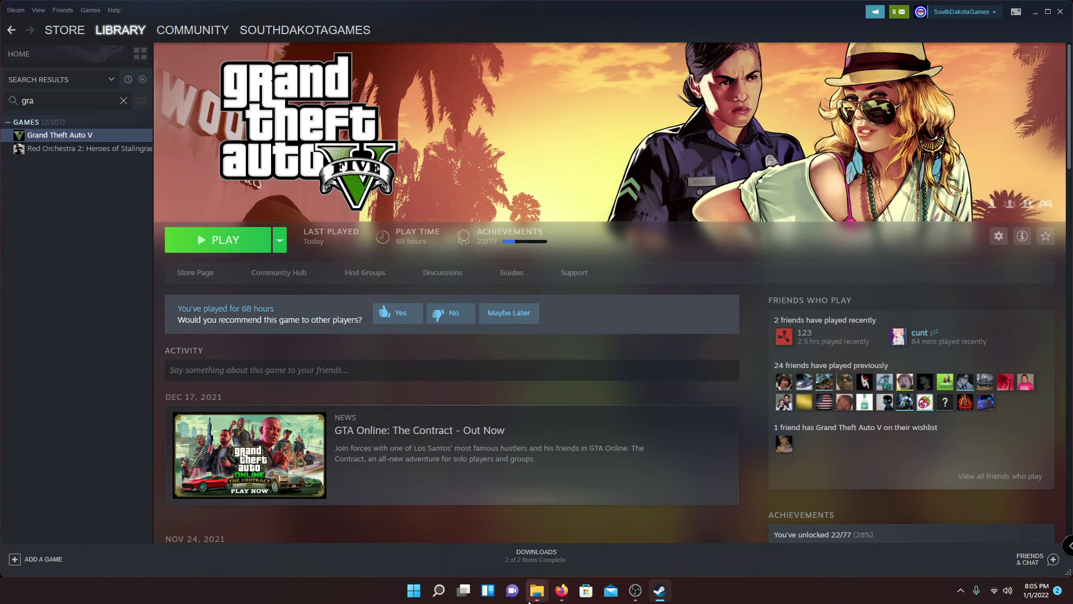
Move the Grand Theft Auto V folder window left and minimize Steam
mouse_move(537, 591)
left_click(581, 494)
left_click_drag(589, 102, 450, 85)
left_click(1035, 12)
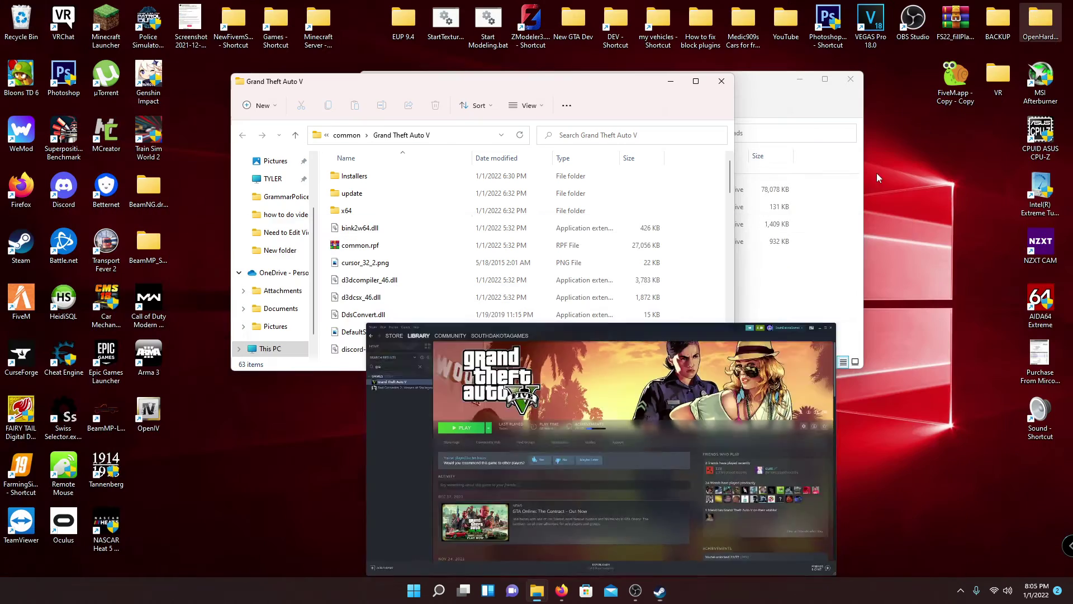
right_click(539, 593)
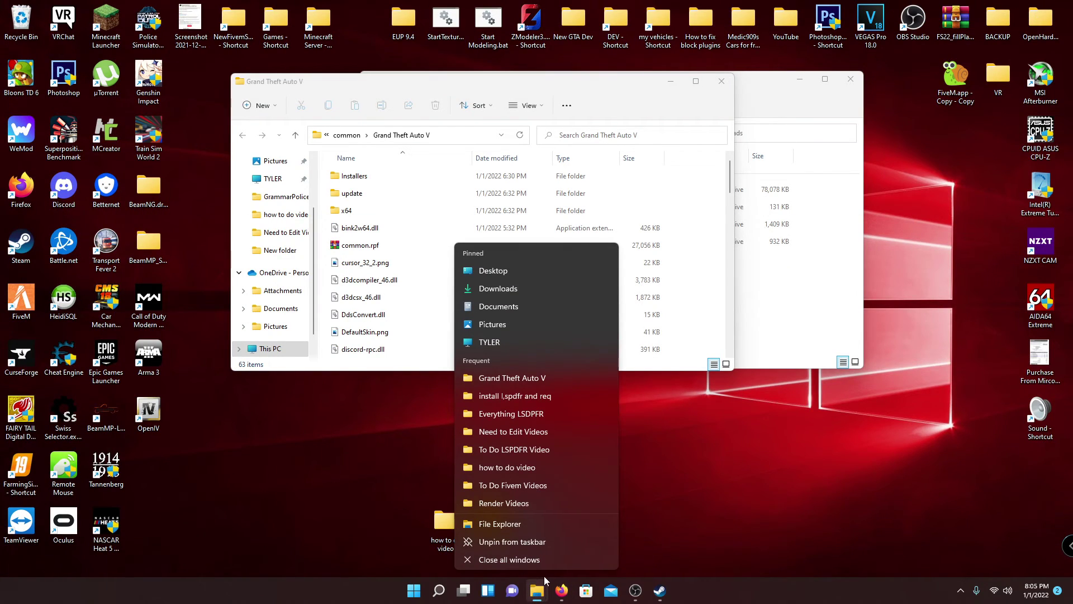
Open a new File Explorer window at C:\Program Files (x86)
left_click(494, 527)
scroll(303, 341, "up", 1)
scroll(302, 319, "down", 2)
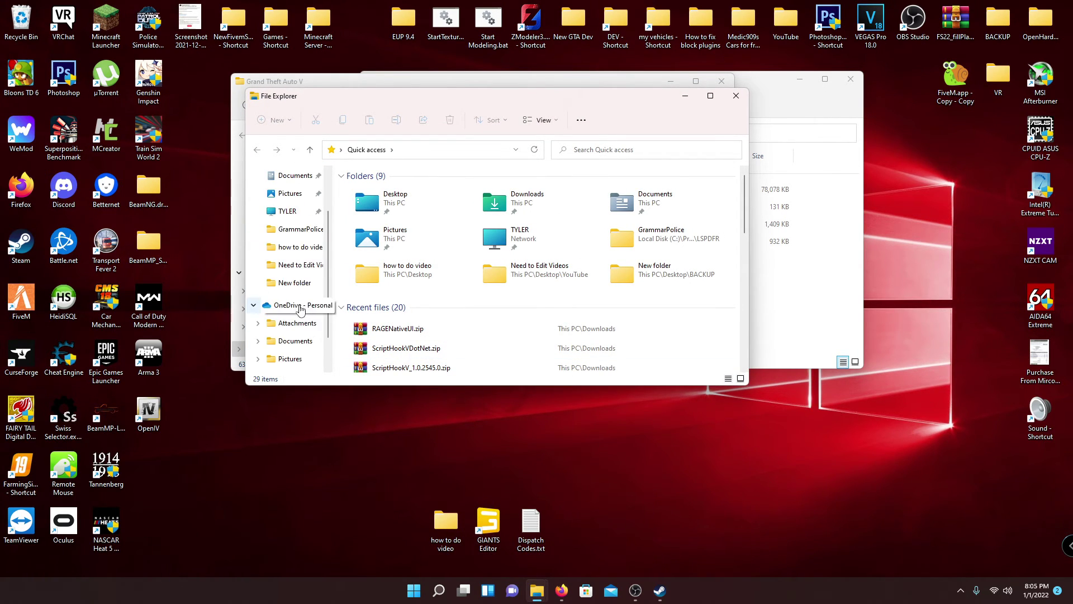
scroll(300, 309, "down", 1)
left_click(285, 327)
double_click(416, 307)
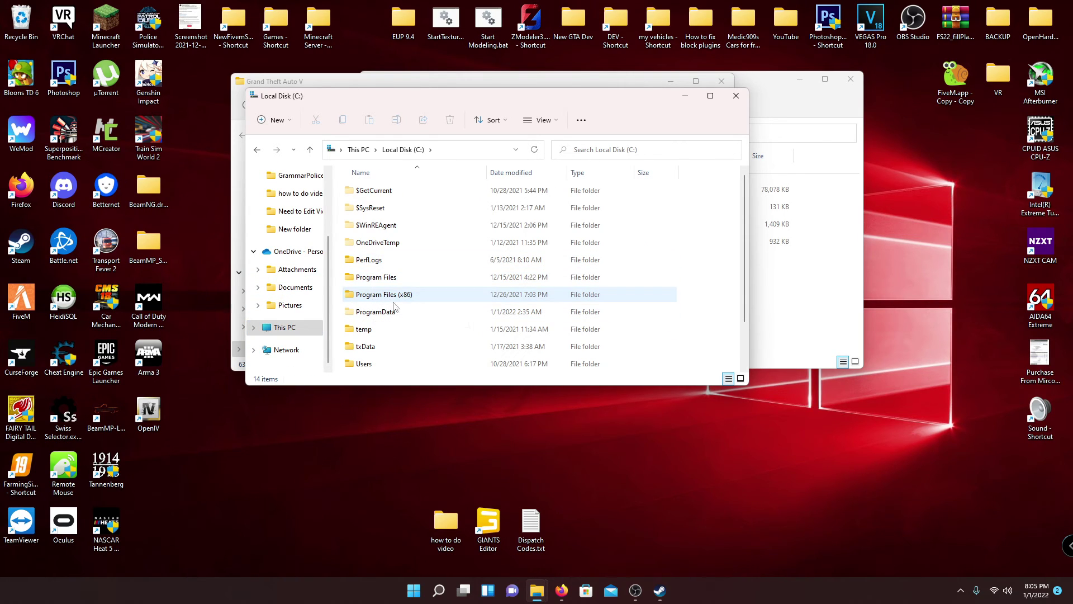
double_click(405, 300)
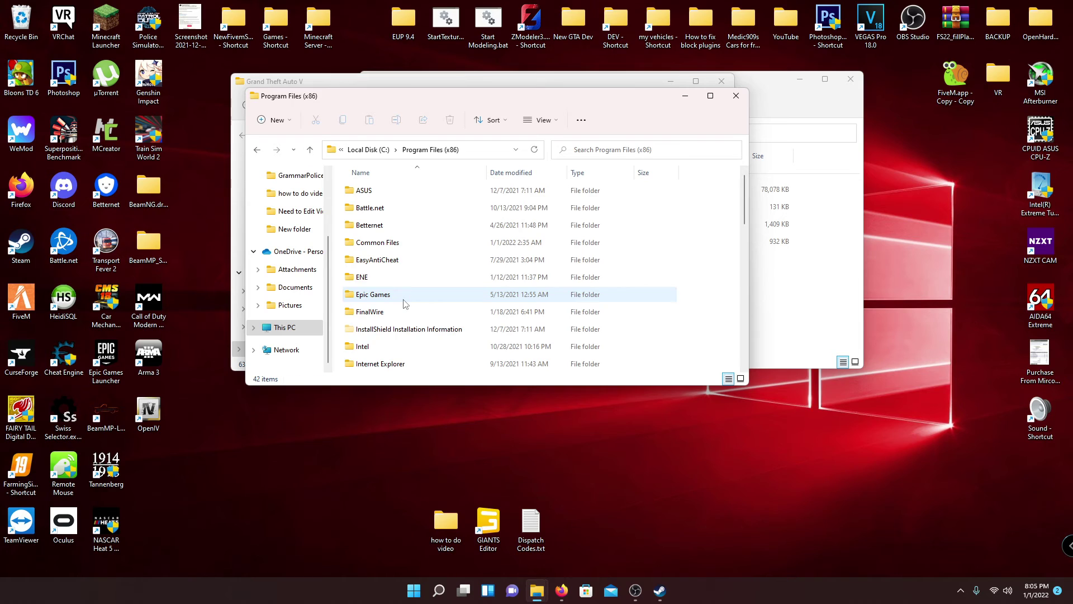
Snap the Grand Theft Auto V folder window beside the Downloads window
scroll(405, 303, "down", 6)
scroll(559, 268, "up", 6)
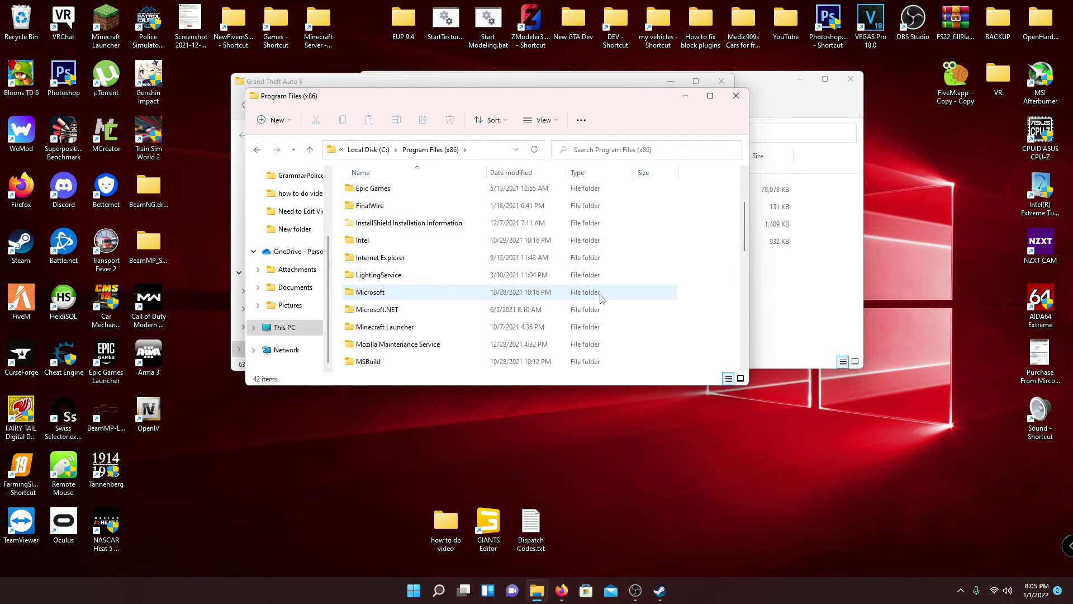
left_click(614, 85)
left_click_drag(610, 86, 759, 56)
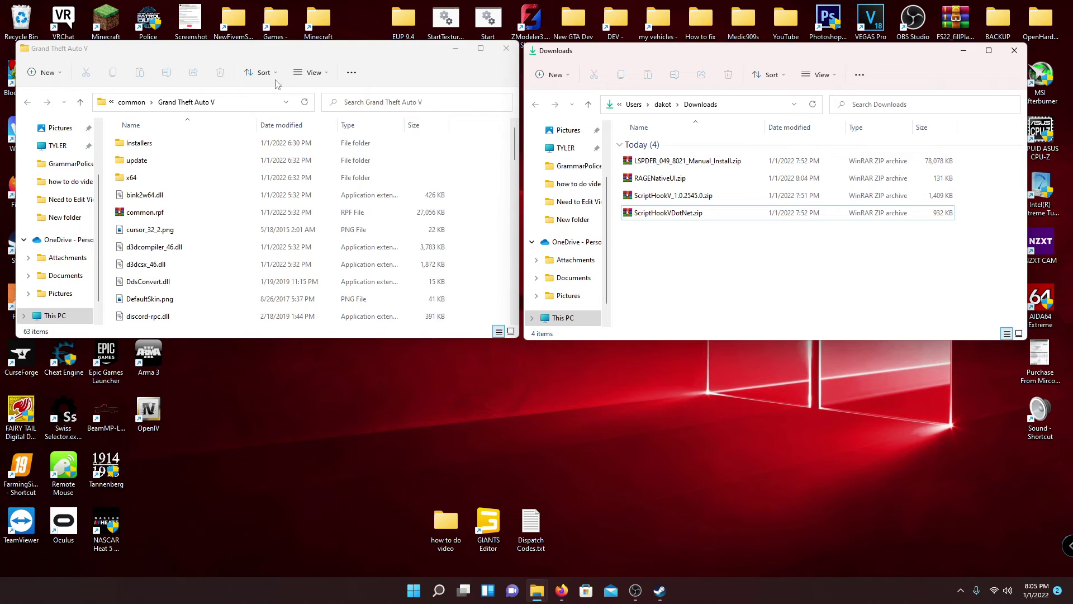
left_click(132, 102)
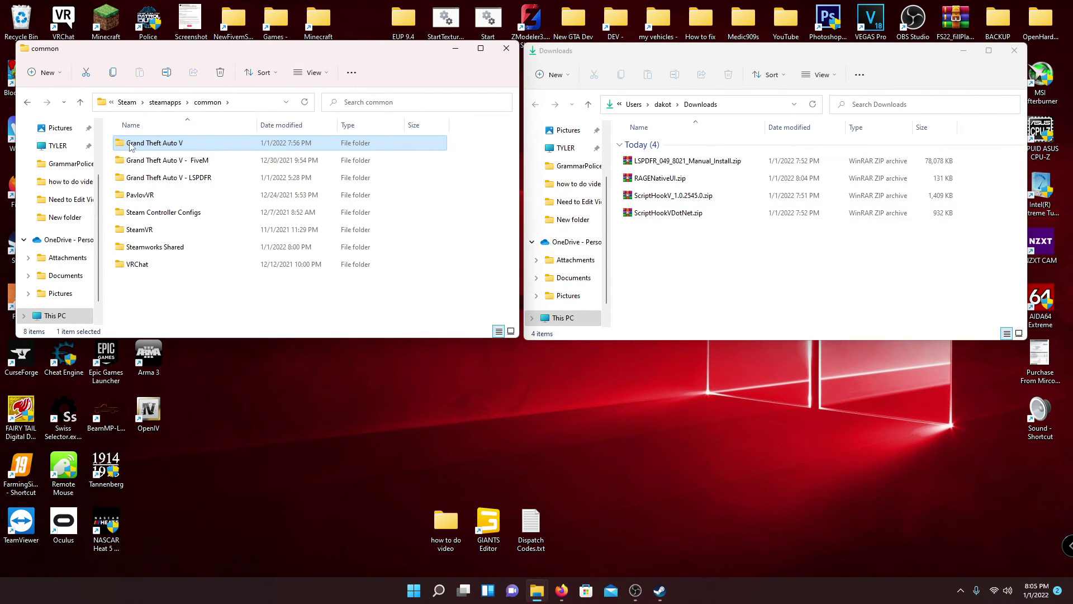
right_click(154, 147)
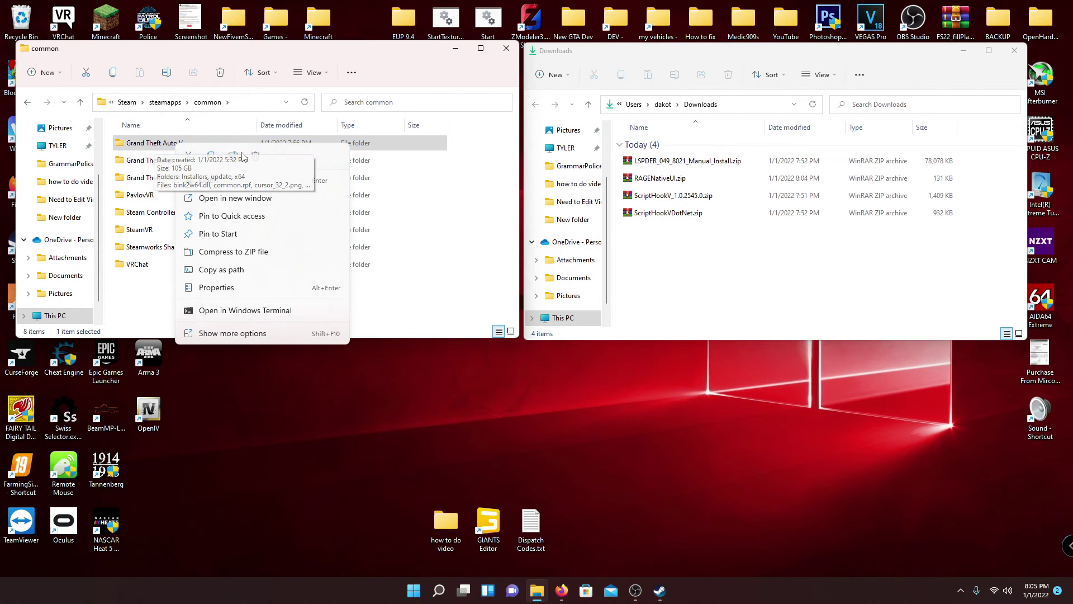
left_click(233, 333)
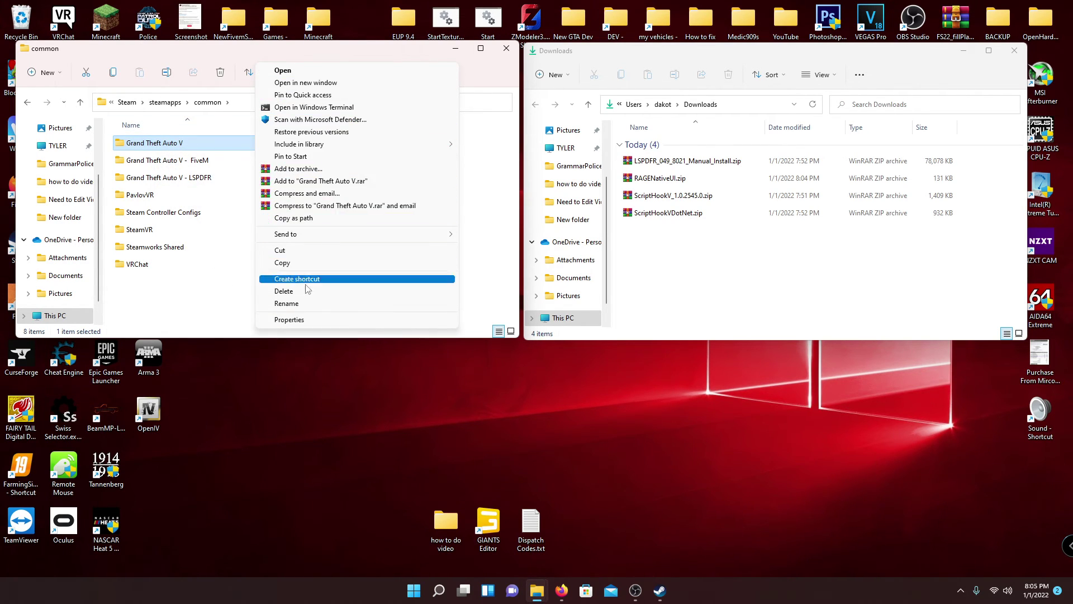
left_click(283, 262)
right_click(187, 308)
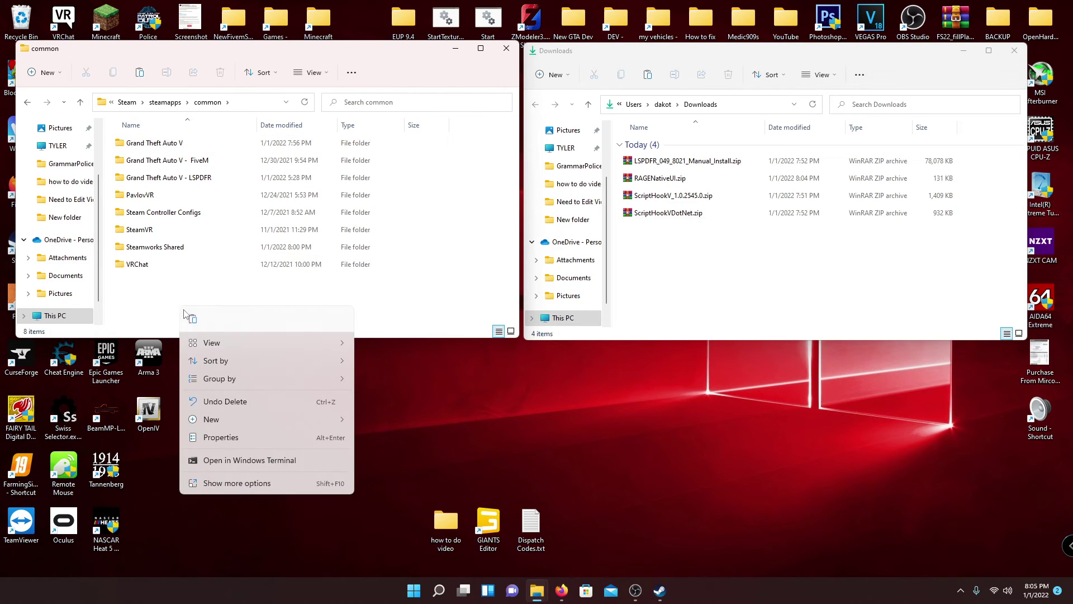
left_click(211, 484)
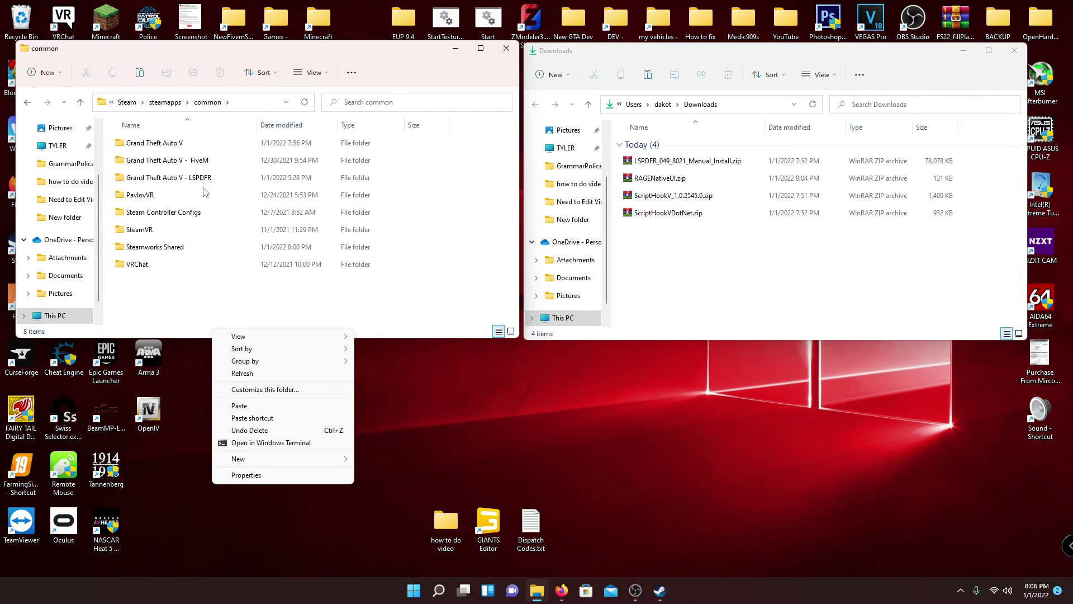
double_click(163, 143)
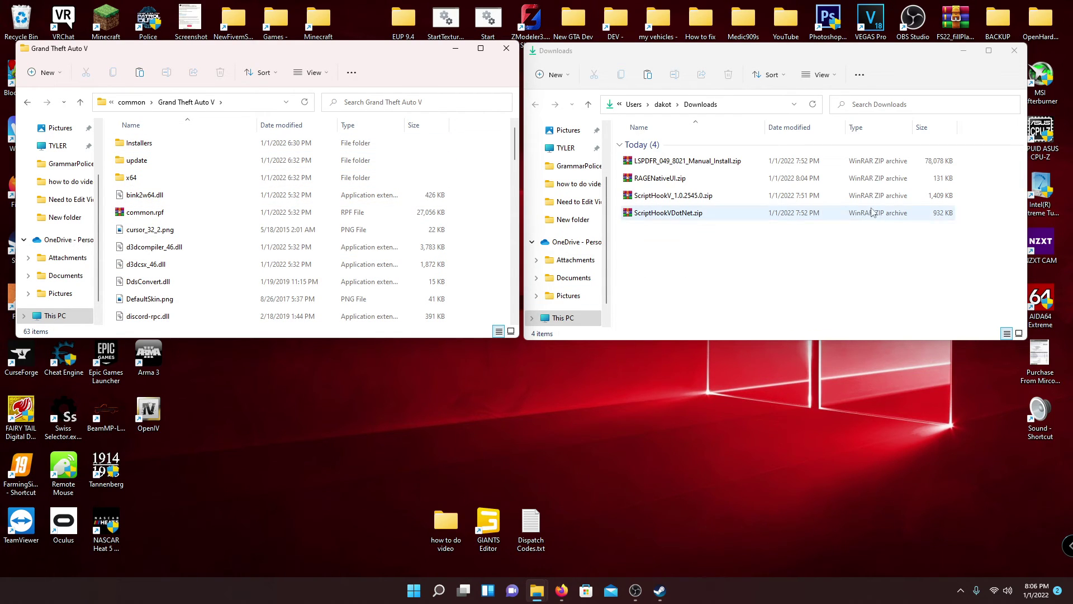
Open LSPDFR_049_8021_Manual_Install.zip in WinRAR and select all its contents
double_click(699, 162)
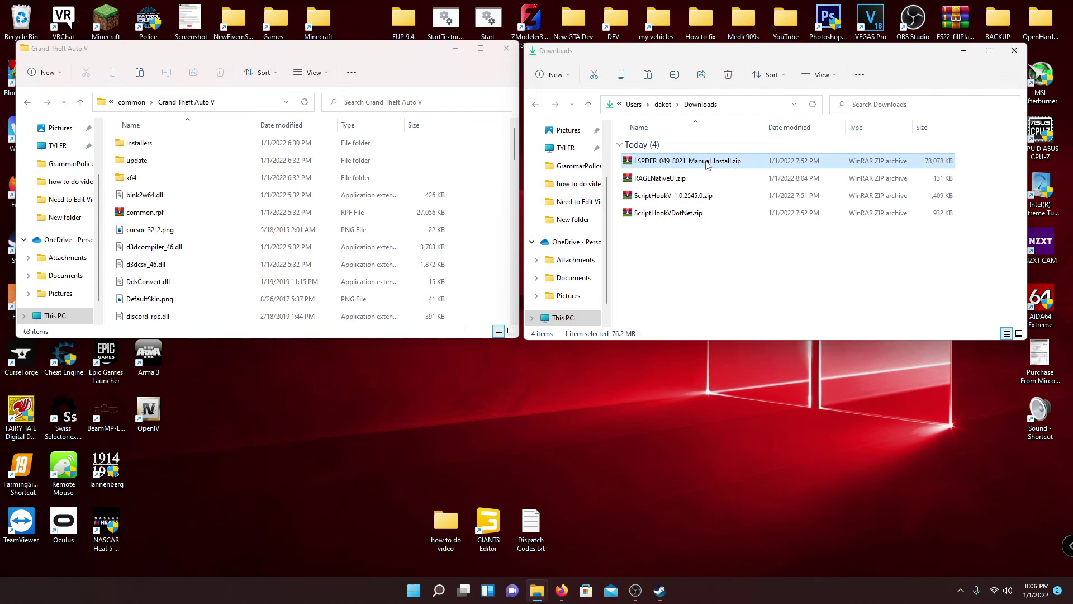
scroll(613, 319, "down", 1)
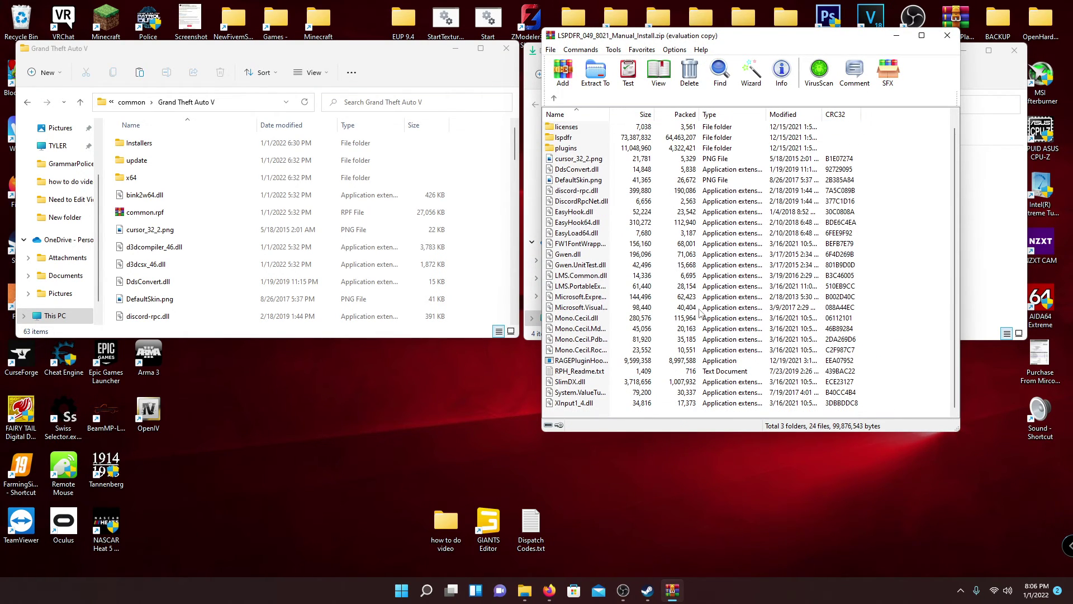
left_click(794, 246)
scroll(658, 289, "up", 1)
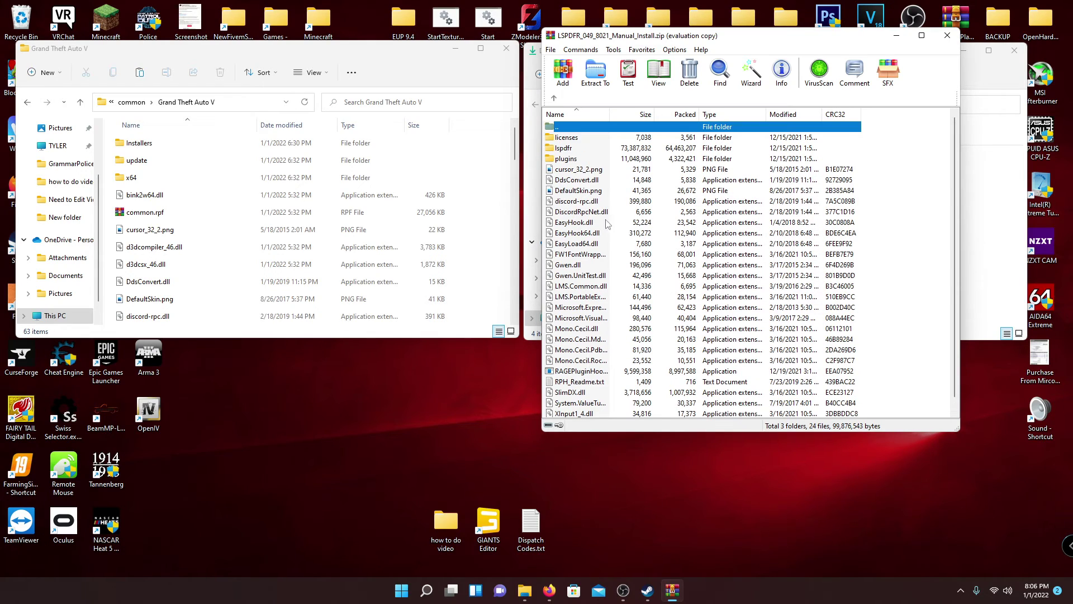
left_click(591, 182)
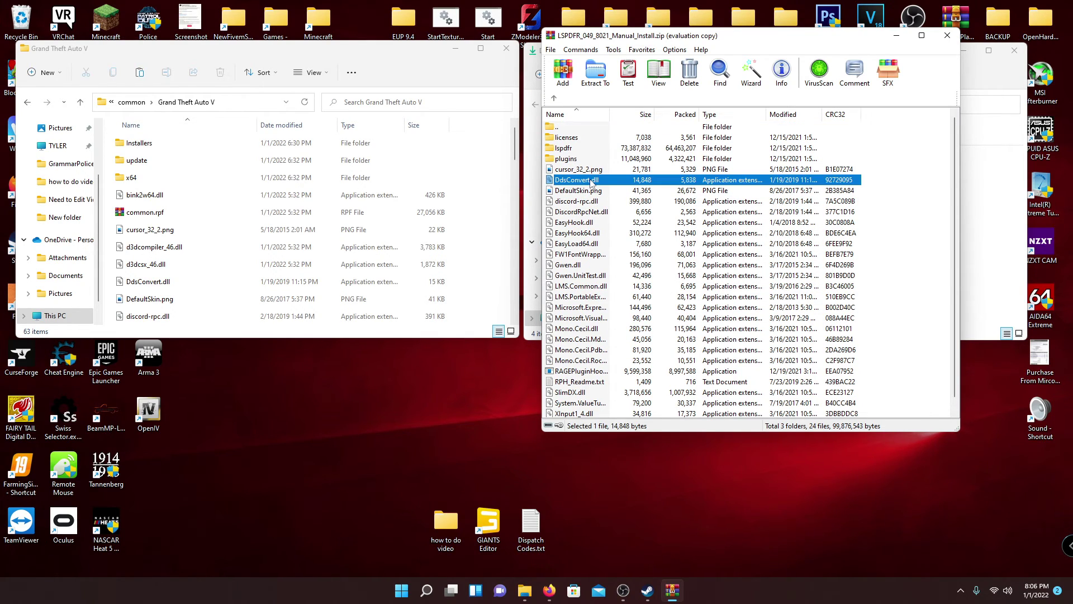
key("ctrl+a")
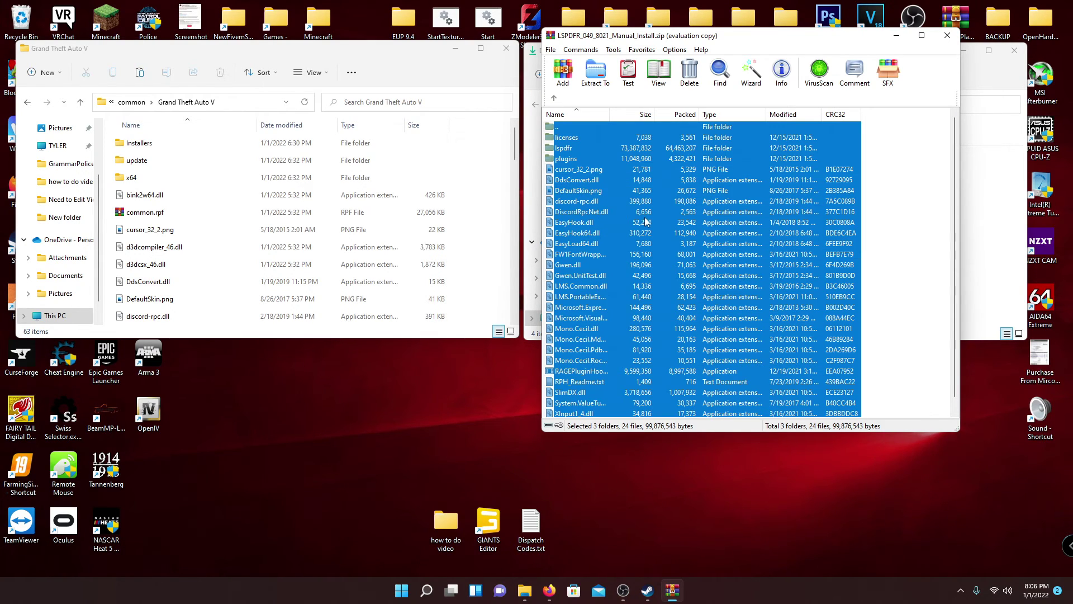
Extract everything except licenses into the Grand Theft Auto V folder, replacing existing files
left_click(567, 130, "ctrl")
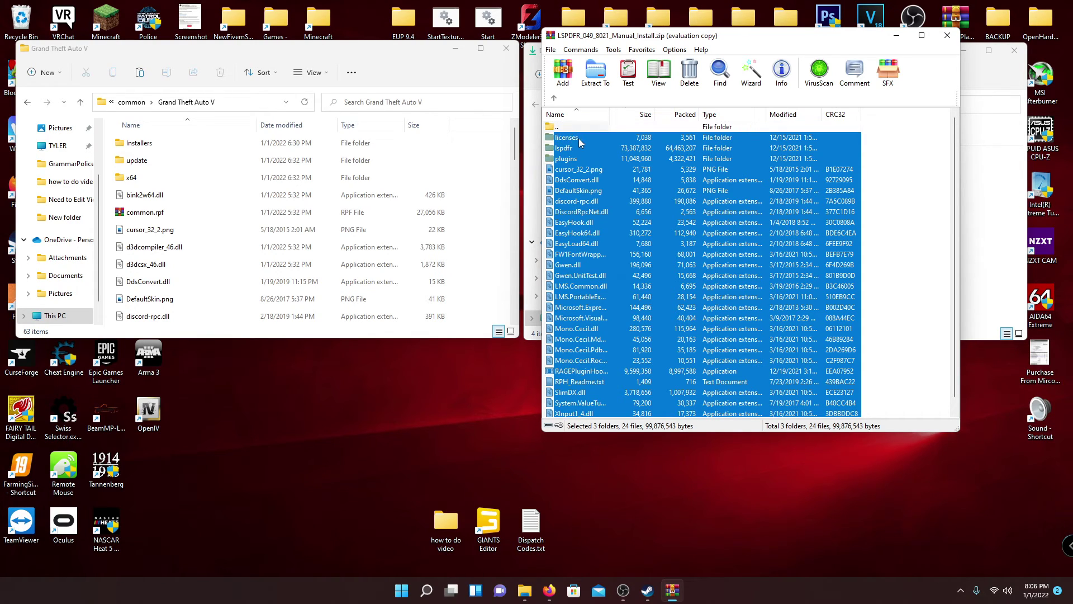
left_click(580, 139, "ctrl")
left_click_drag(646, 190, 486, 202)
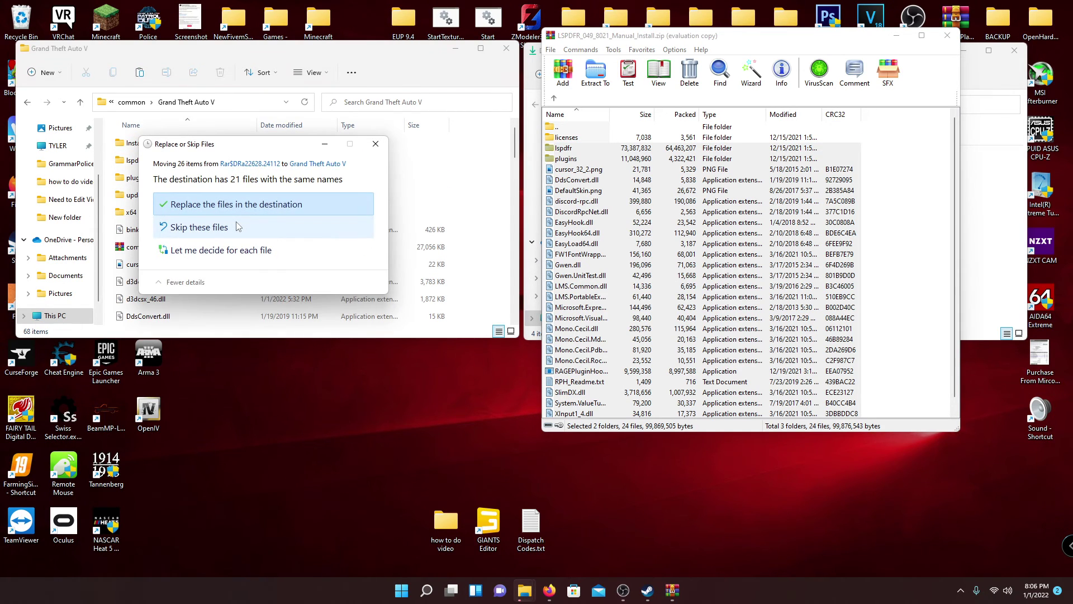
left_click_drag(251, 151, 206, 117)
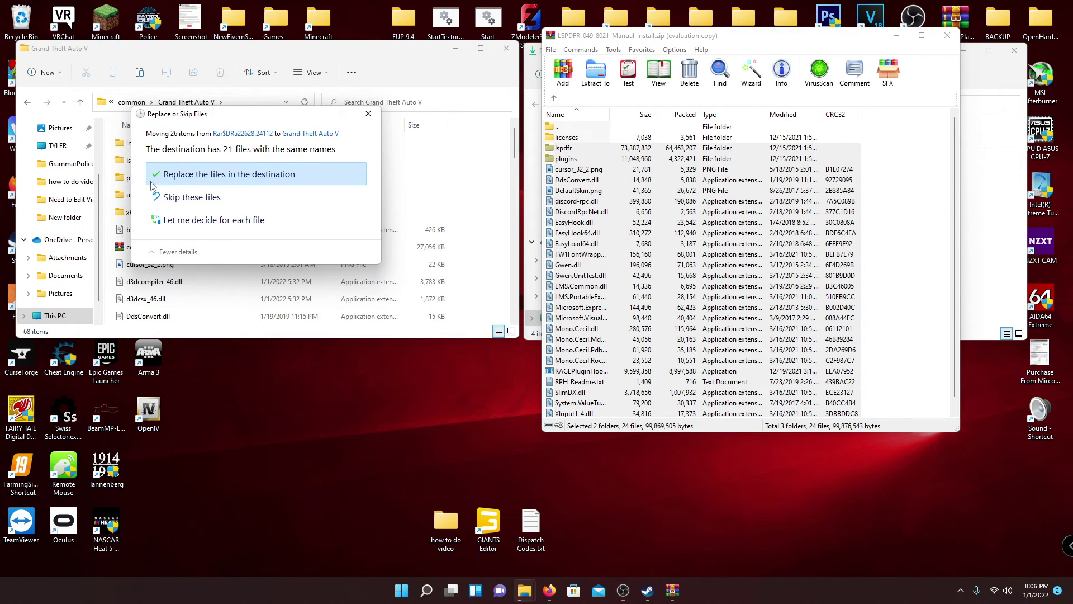
left_click_drag(202, 124, 164, 121)
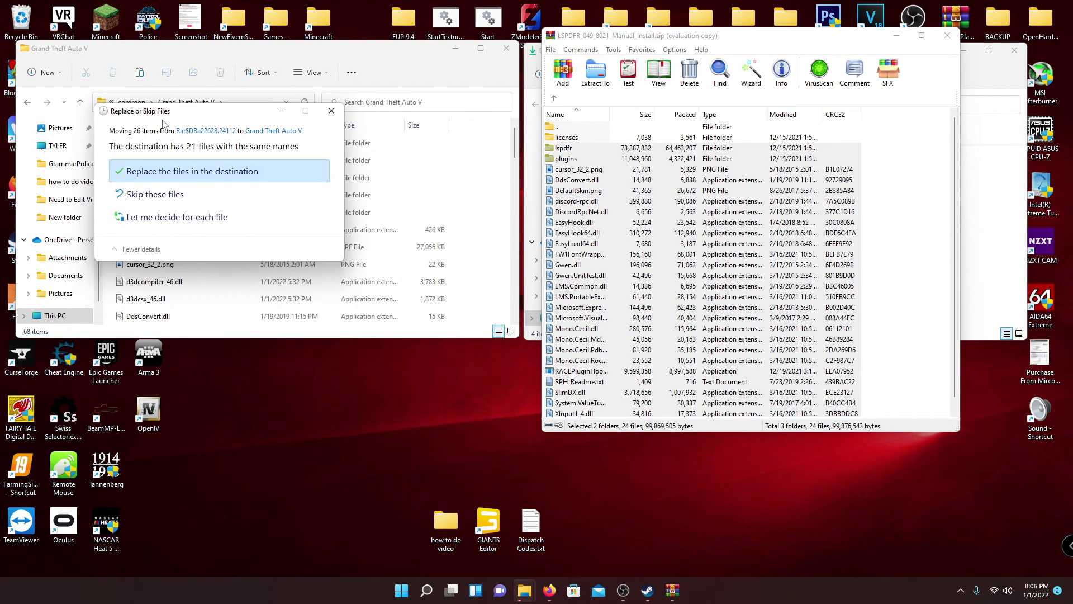
left_click(166, 173)
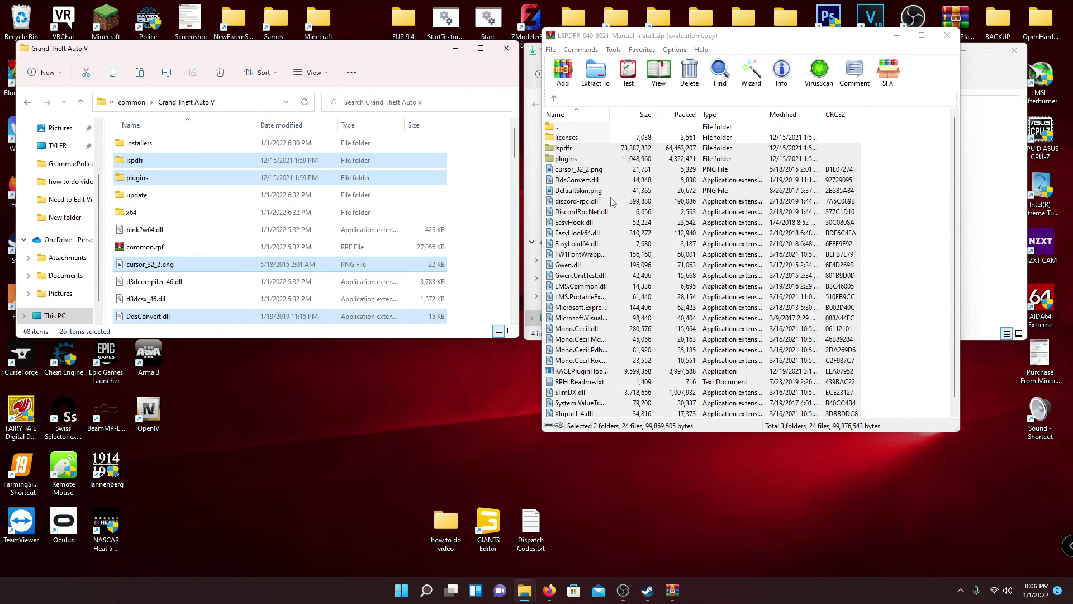
left_click_drag(642, 201, 700, 201)
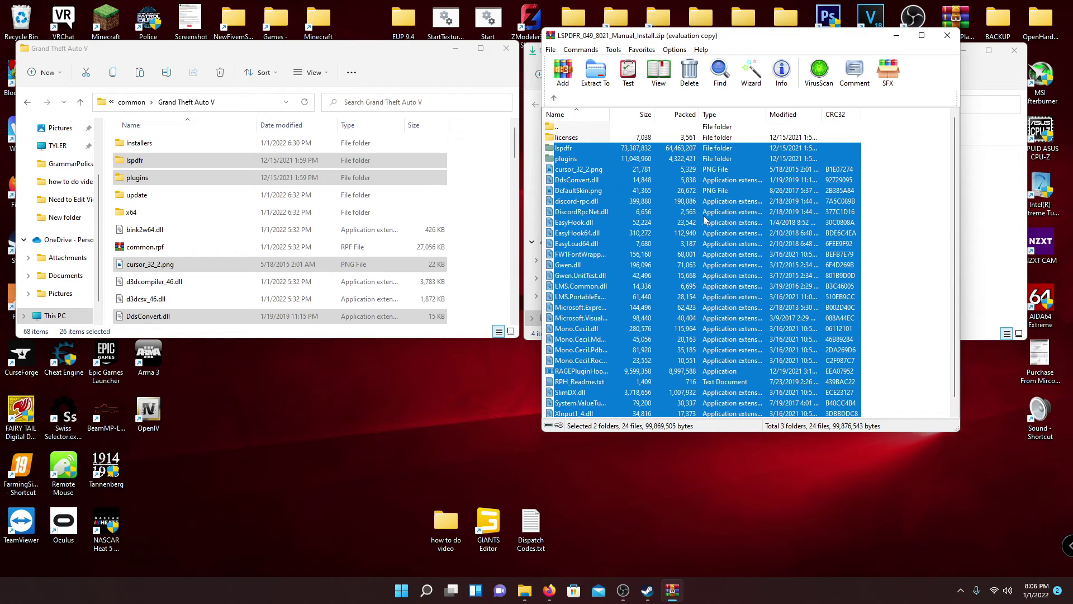
left_click(945, 37)
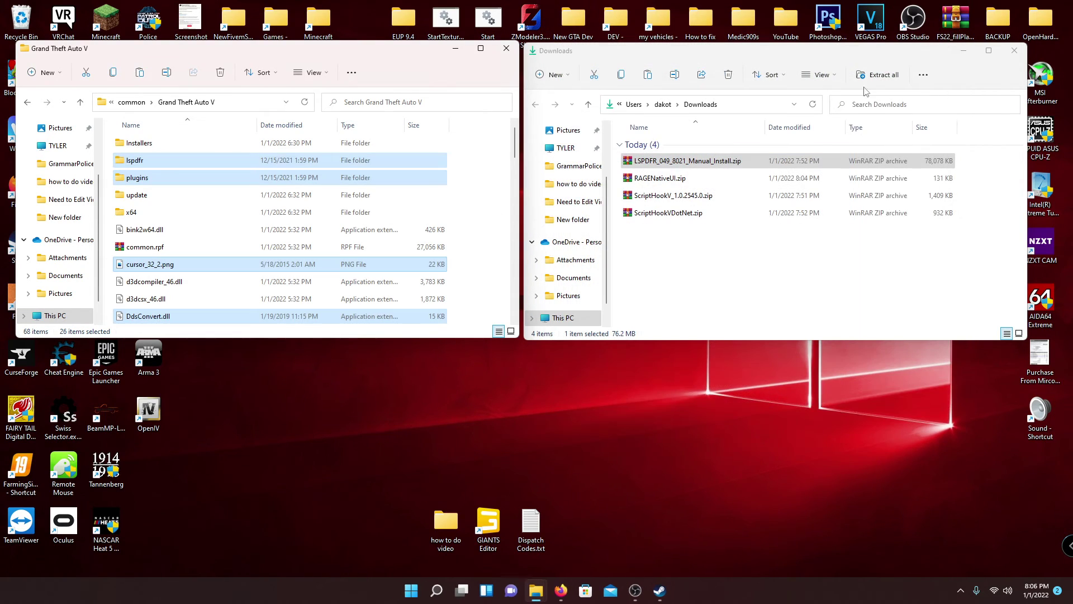
Drag RAGENativeUI.dll and RAGENativeUI.xml from RAGENativeUI.zip into Grand Theft Auto V, reaching 70 items
double_click(664, 182)
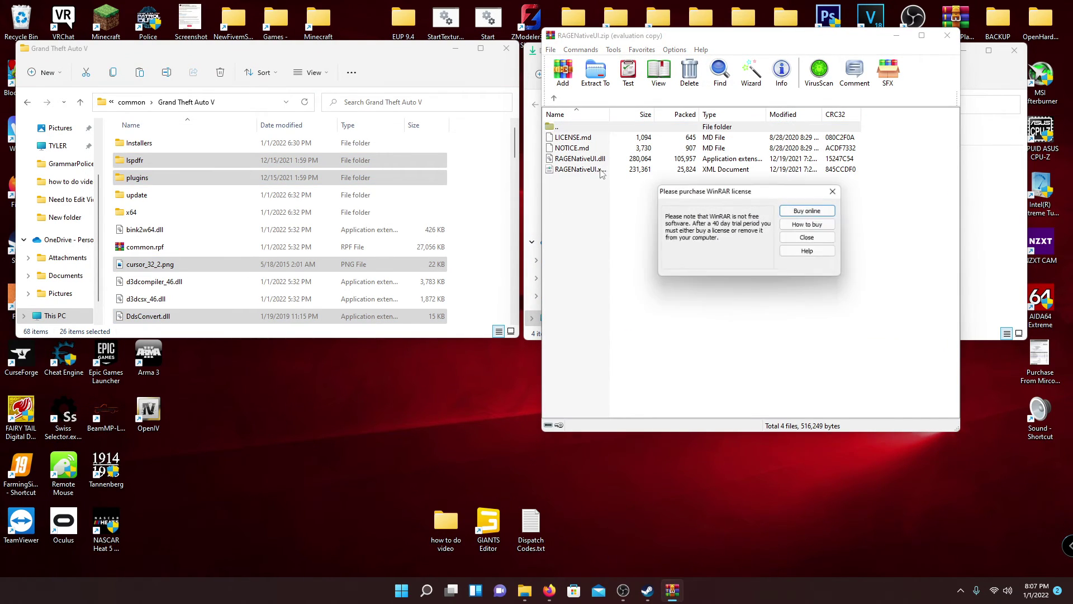
left_click(804, 239)
mouse_move(576, 169)
left_mouse_down()
mouse_move(607, 168)
mouse_move(583, 168)
mouse_move(588, 140)
mouse_move(586, 162)
left_mouse_up()
left_click_drag(586, 163, 497, 200)
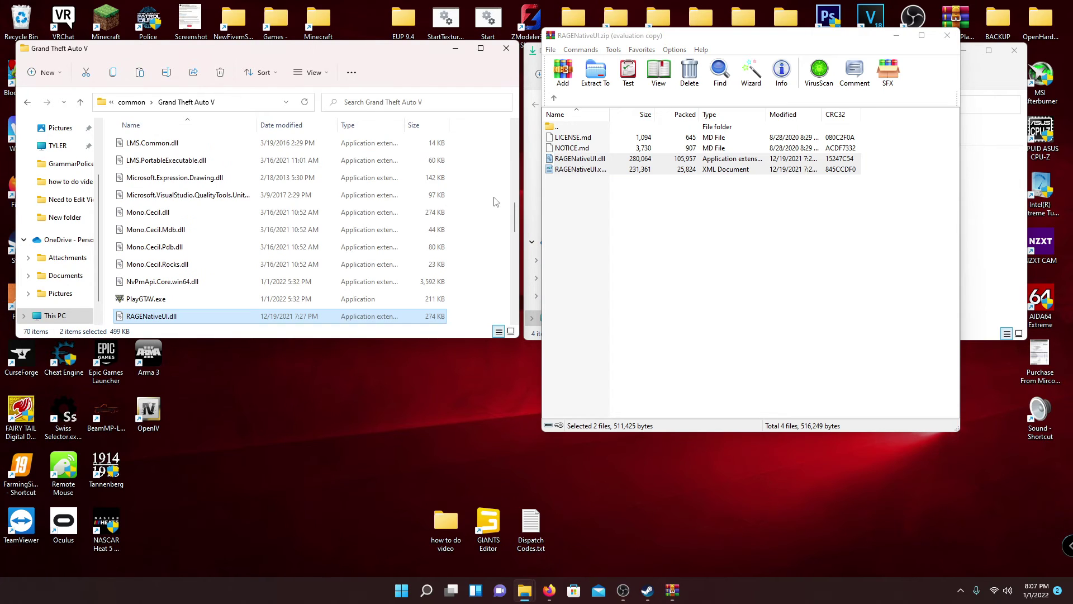
left_click(947, 36)
Open ScriptHookV_1.0.2545.0.zip and its bin folder in WinRAR
left_click(667, 198)
double_click(666, 199)
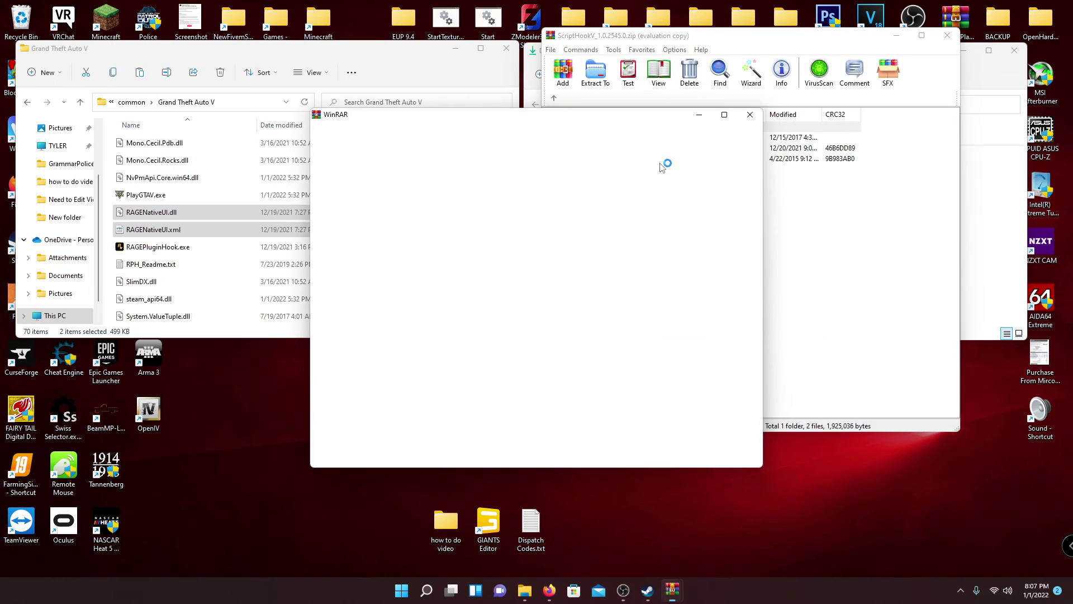
left_click(562, 139)
double_click(563, 140)
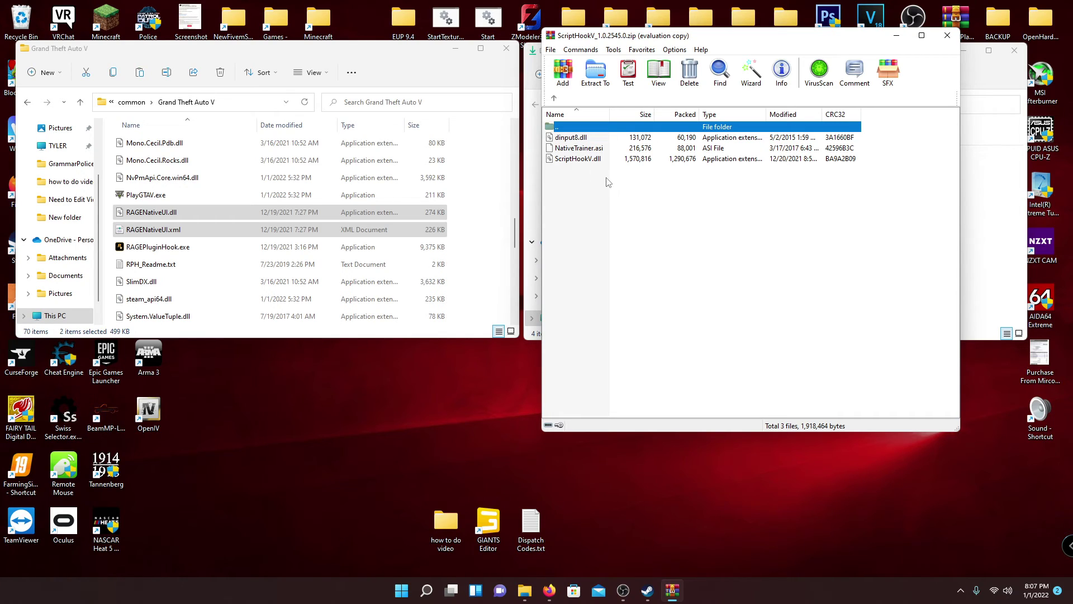
Copy dinput8.dll and ScriptHookV.dll into Grand Theft Auto V, leaving NativeTrainer.asi out
left_click(594, 148)
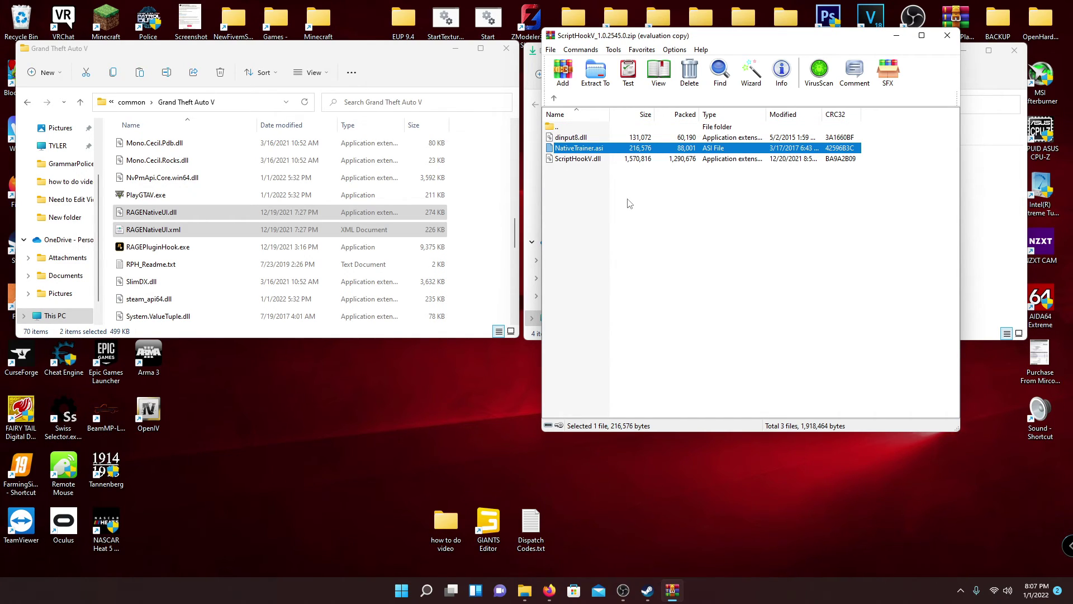
left_click(648, 232)
left_click(588, 160)
left_click(621, 138, "ctrl")
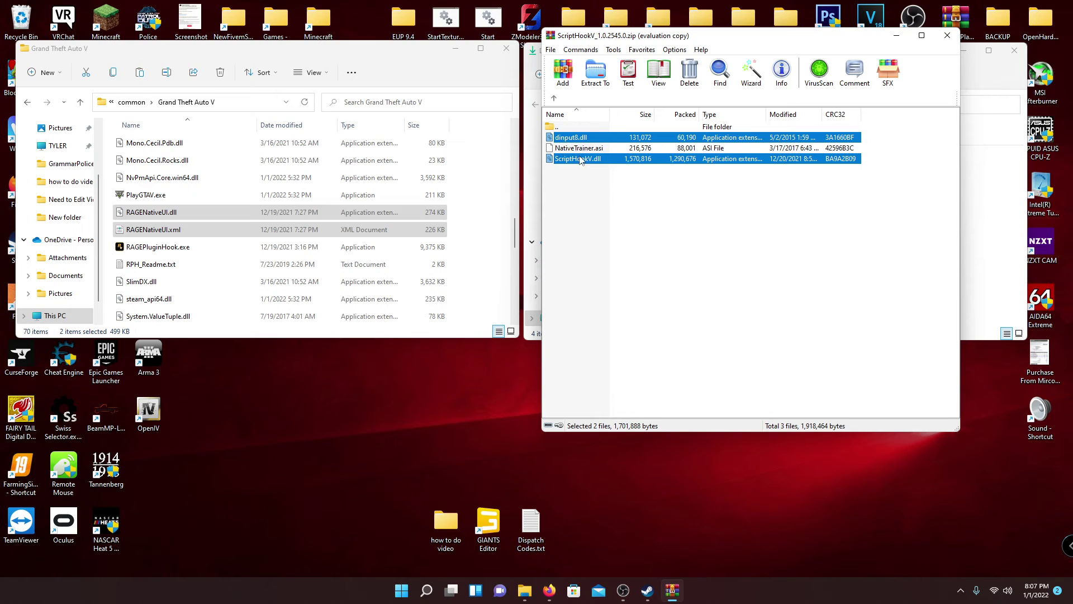
left_click_drag(578, 166, 479, 207)
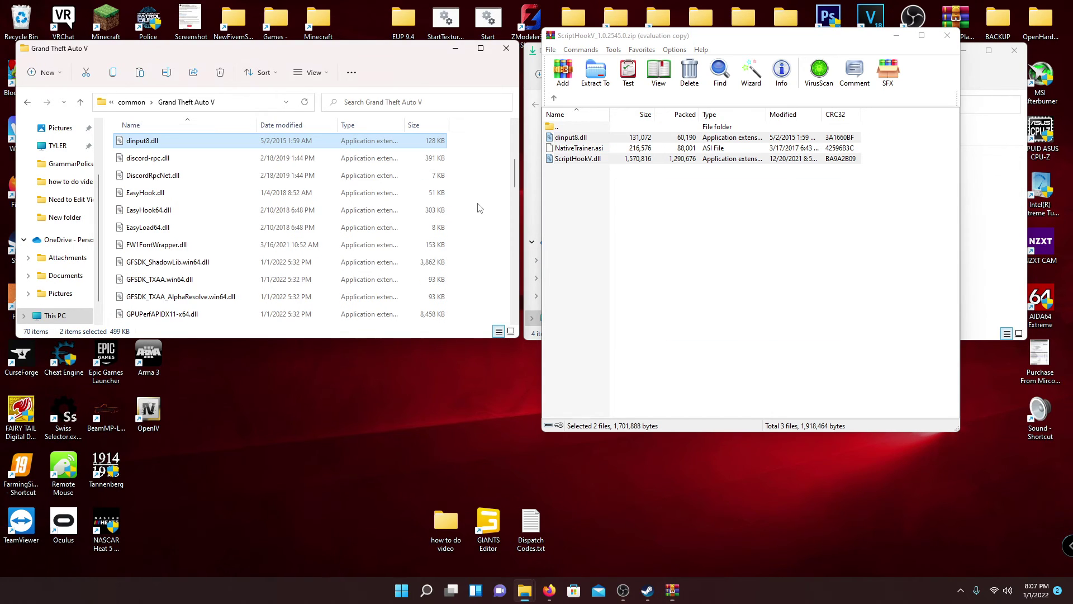
left_click(946, 35)
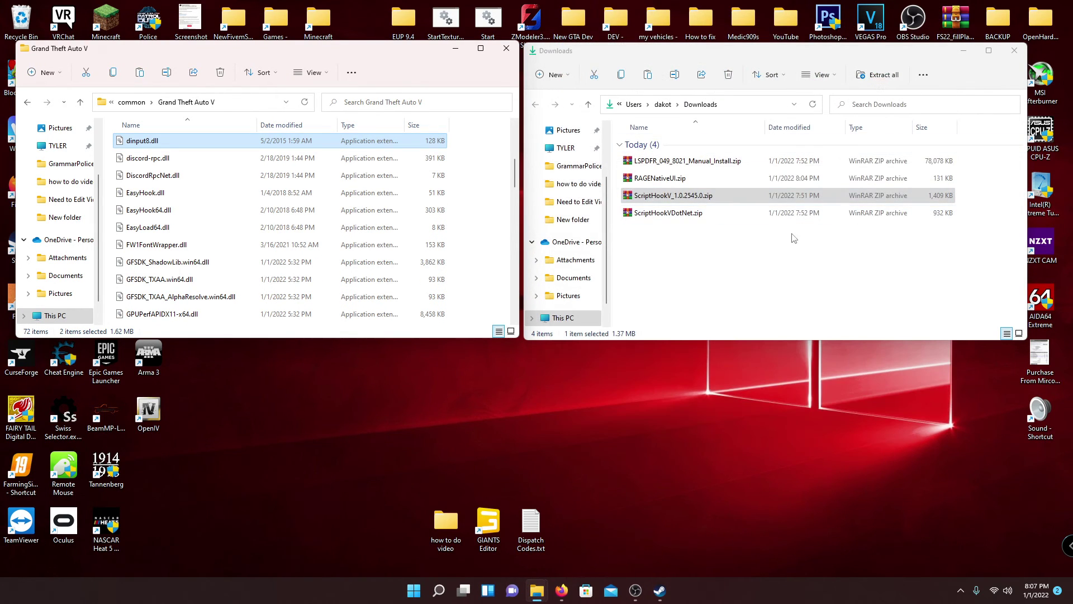
Extract the six ScriptHookVDotNet.zip files into the Grand Theft Auto V folder and close WinRAR
double_click(658, 215)
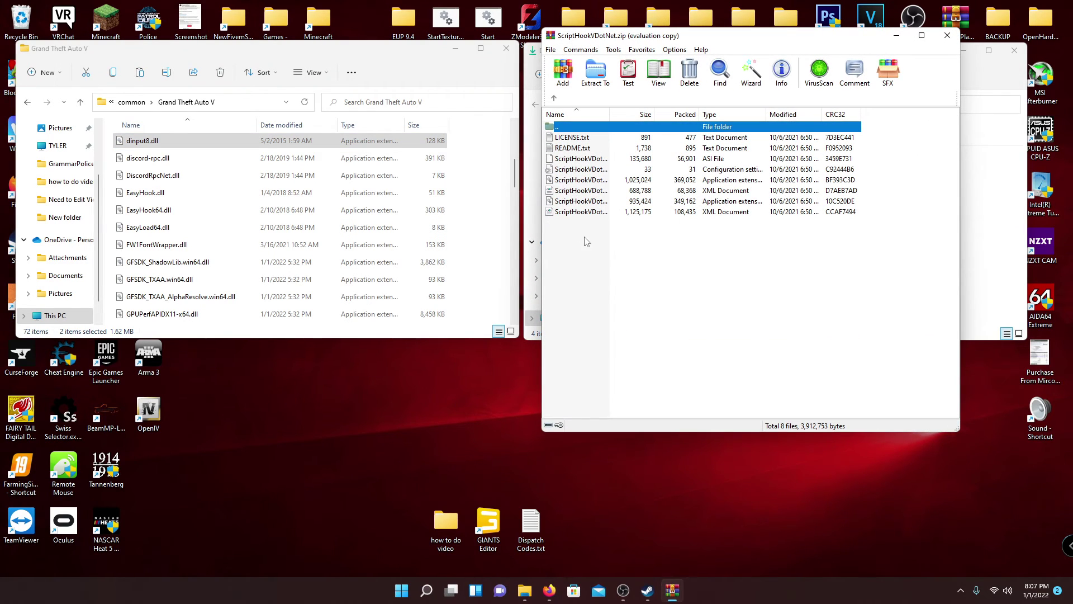
left_click_drag(604, 239, 581, 159)
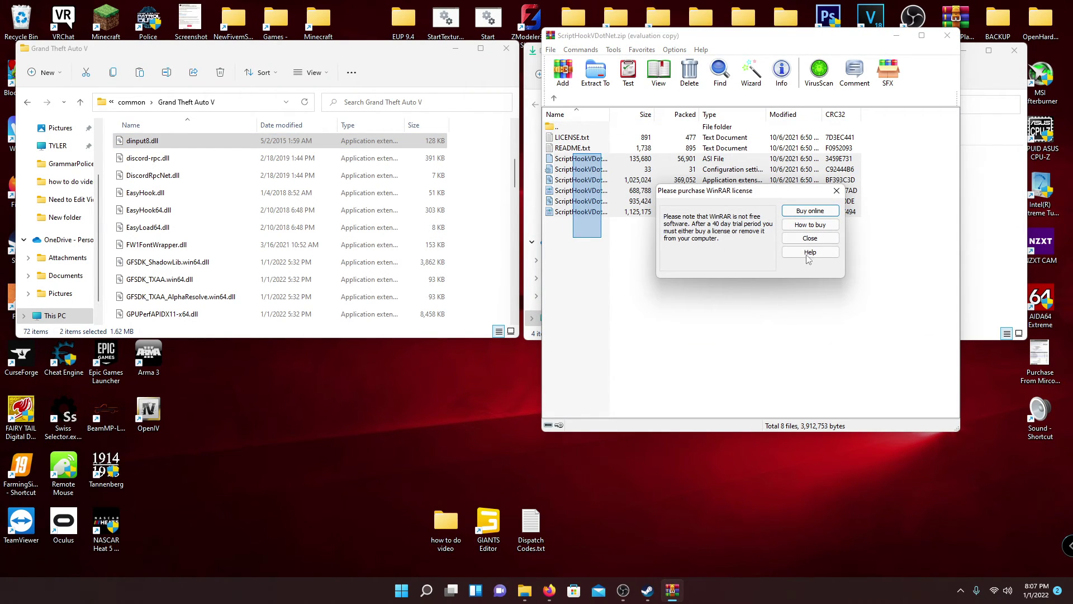
key("Escape")
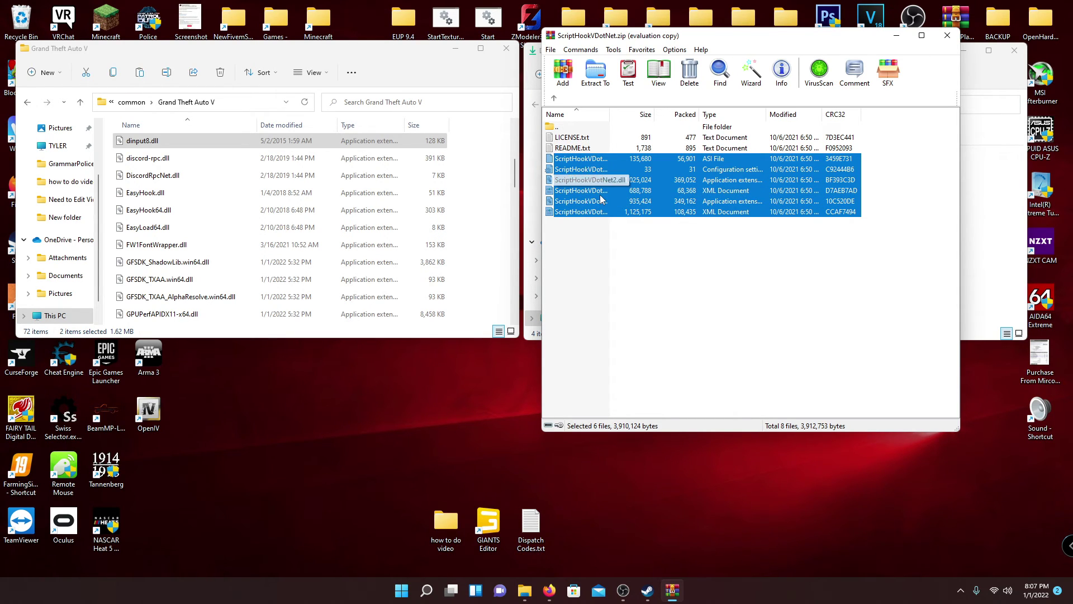
left_click_drag(587, 188, 488, 201)
scroll(475, 288, "up", 10)
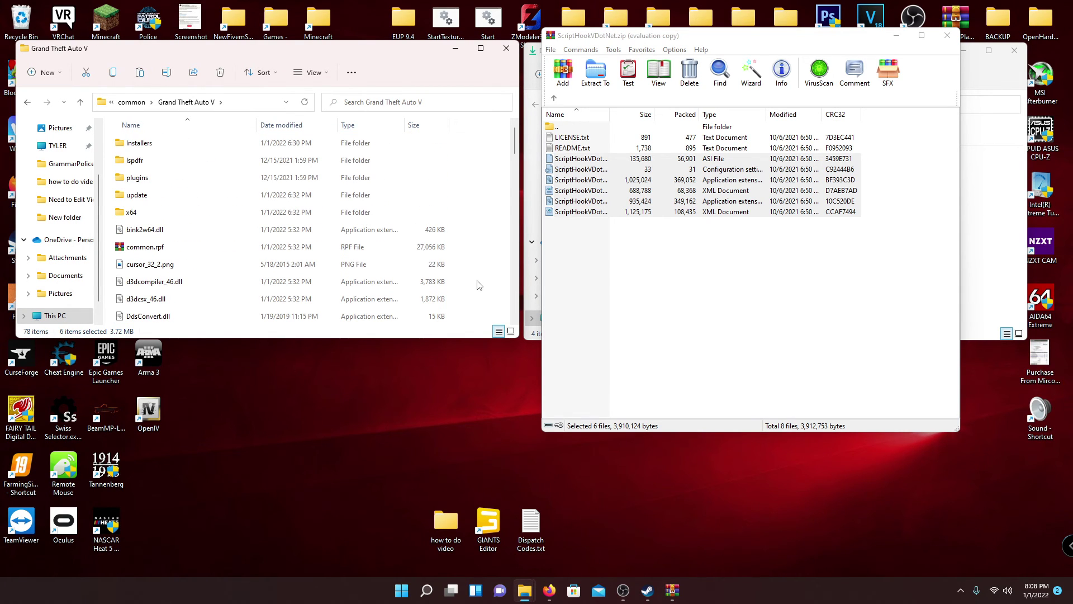
left_click(954, 34)
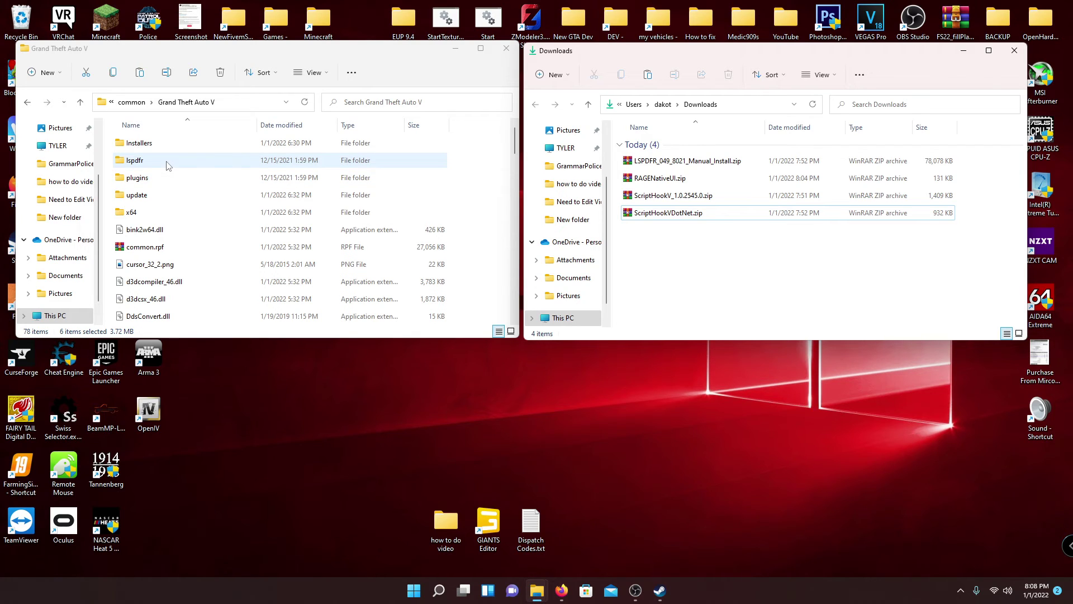
mouse_move(366, 56)
left_mouse_down()
mouse_move(401, 48)
mouse_move(378, 60)
left_mouse_up()
scroll(265, 278, "down", 4)
scroll(265, 278, "up", 4)
Open the lspdfr folder and launch LSPDFR Configurator.exe
left_click(153, 170)
double_click(153, 170)
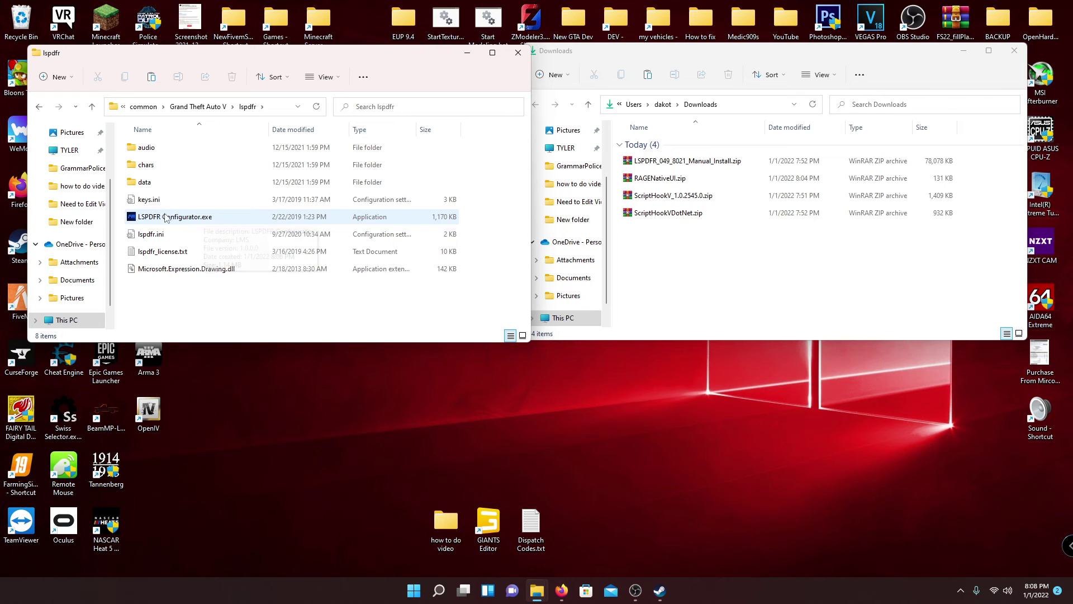
double_click(148, 225)
left_click_drag(316, 116, 468, 63)
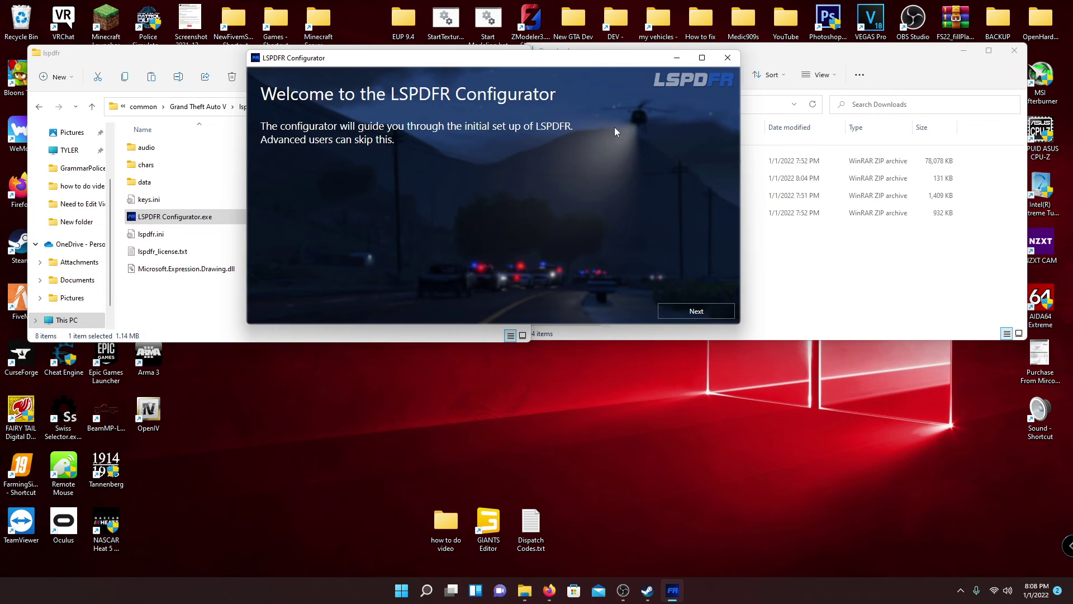
Accept the RAGE Plugin Hook disclaimer, apply the recommended settings, and confirm the successful install
left_click(696, 310)
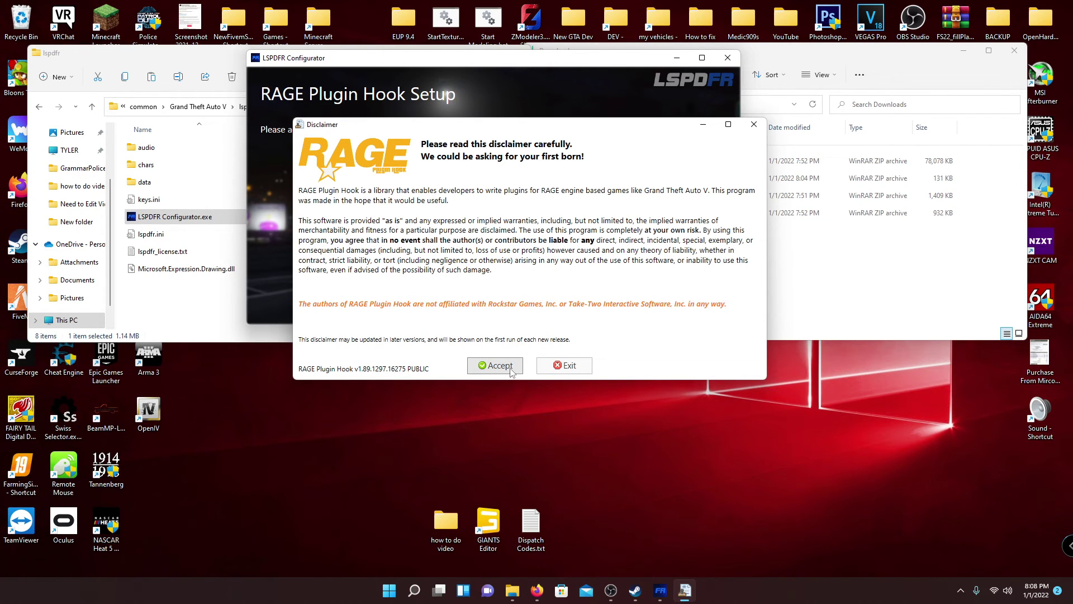
left_click(500, 365)
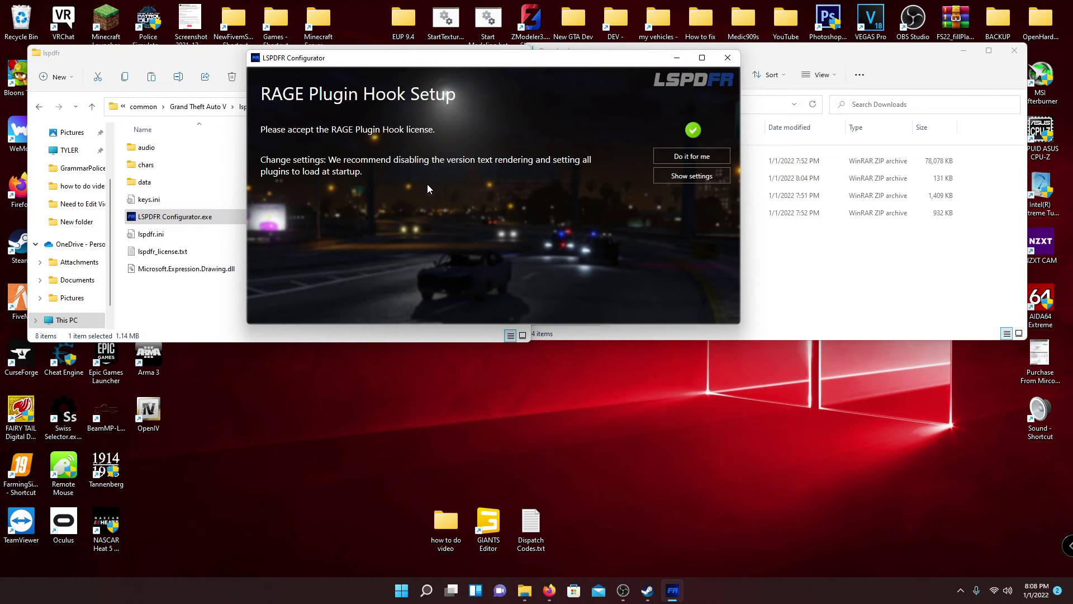
left_click(692, 156)
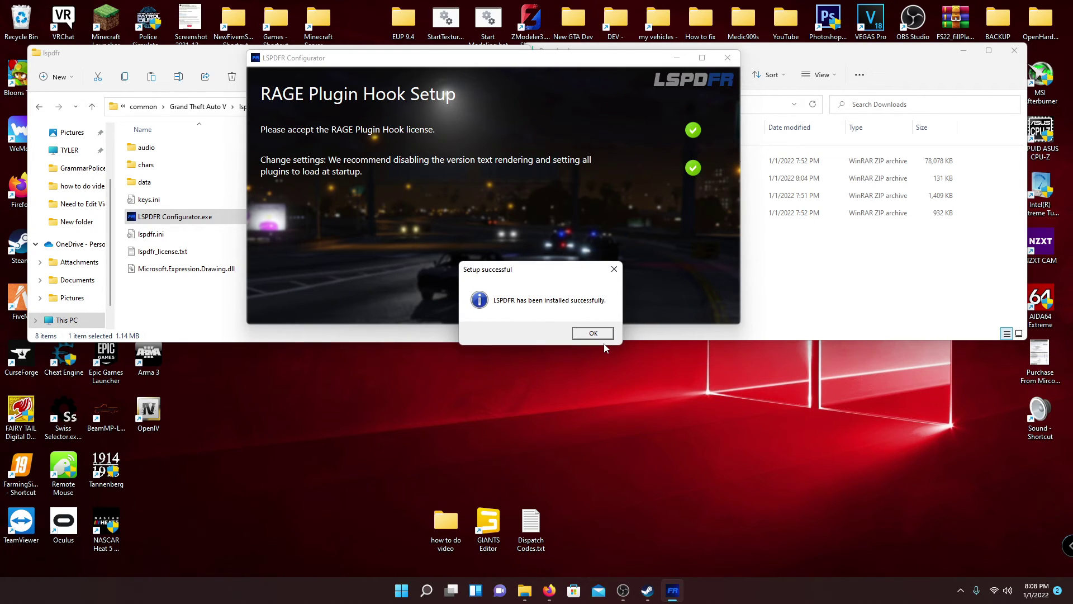
left_click_drag(537, 276, 516, 163)
left_click(596, 217)
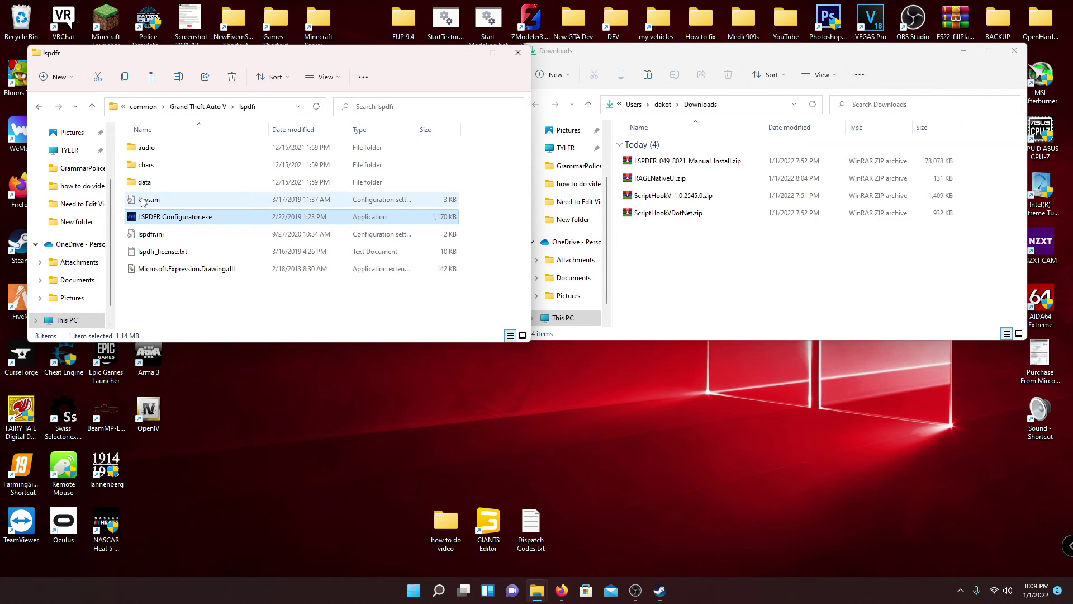
Open keys.ini, scroll through bindings such as PURSUIT_MENU_Key=N, and close Notepad
double_click(143, 202)
left_click_drag(252, 65, 448, 48)
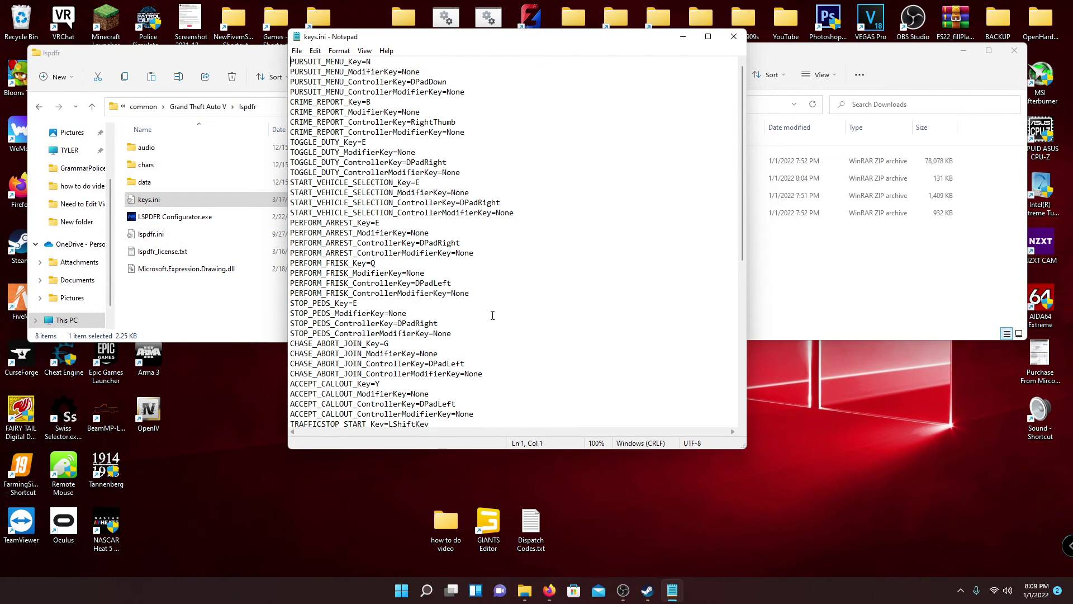
scroll(492, 316, "down", 6)
scroll(449, 363, "down", 4)
scroll(441, 352, "up", 10)
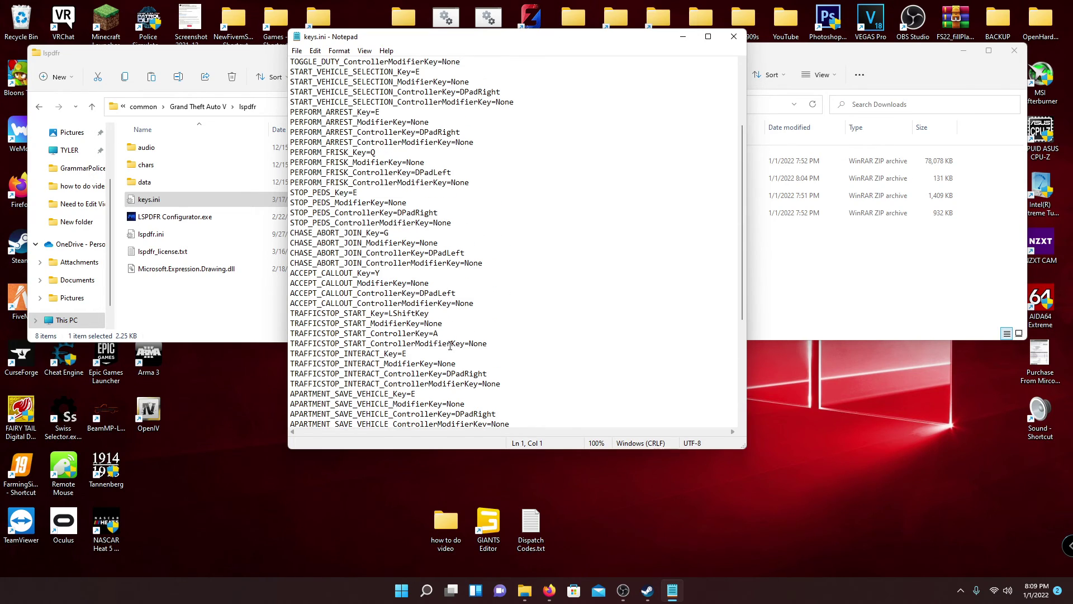
left_click(734, 37)
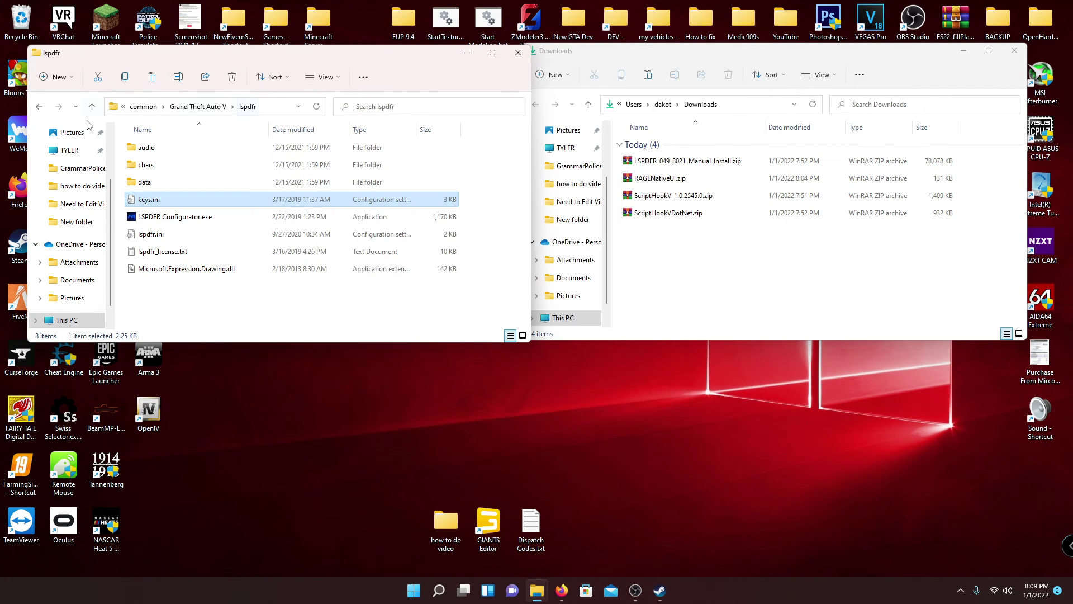
In the Grand Theft Auto V folder, create a RAGEPluginHook.exe shortcut and drag it onto the desktop
left_click(197, 106)
scroll(233, 257, "down", 8)
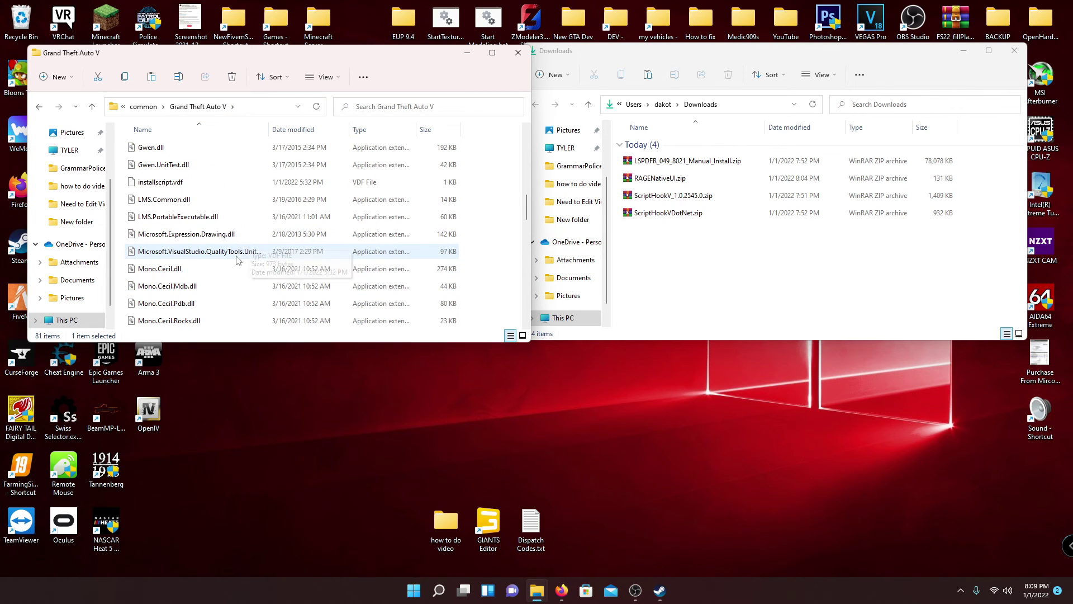
scroll(233, 260, "down", 2)
left_click_drag(200, 57, 297, 48)
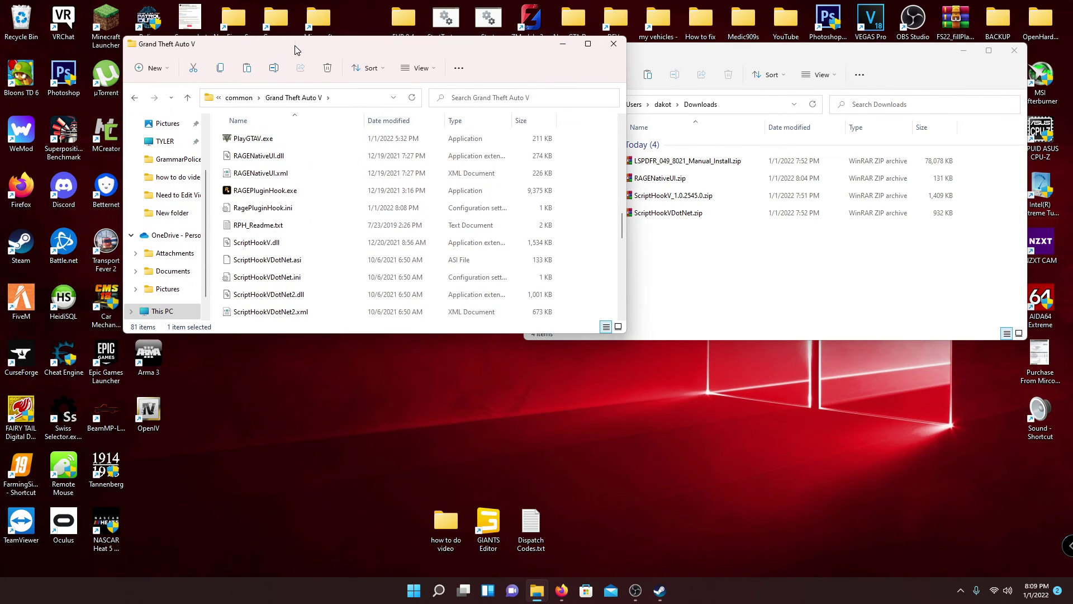
right_click(274, 195)
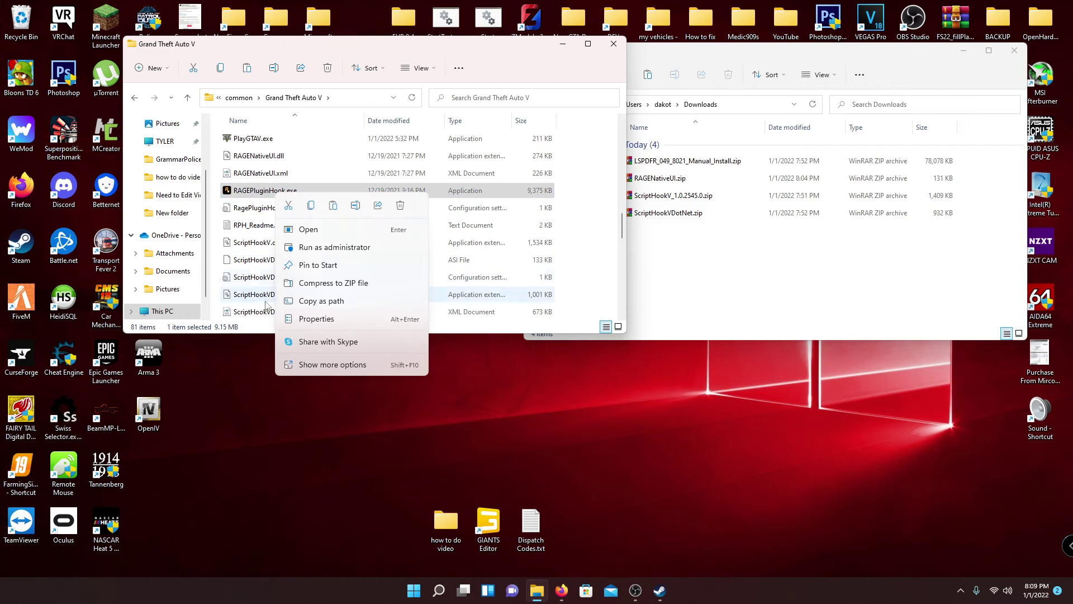
left_click(330, 364)
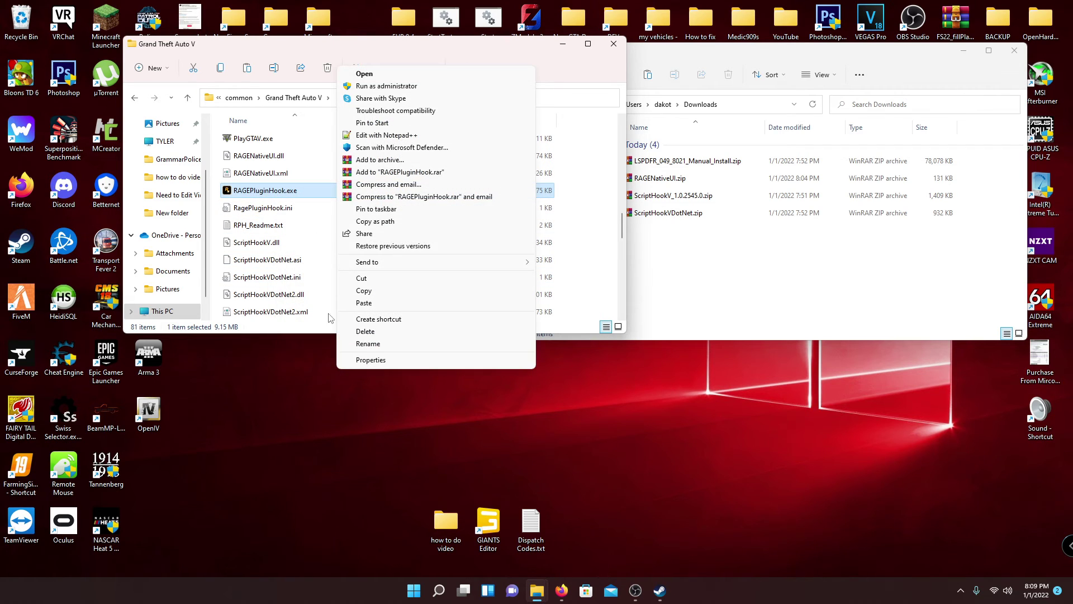
left_click(387, 321)
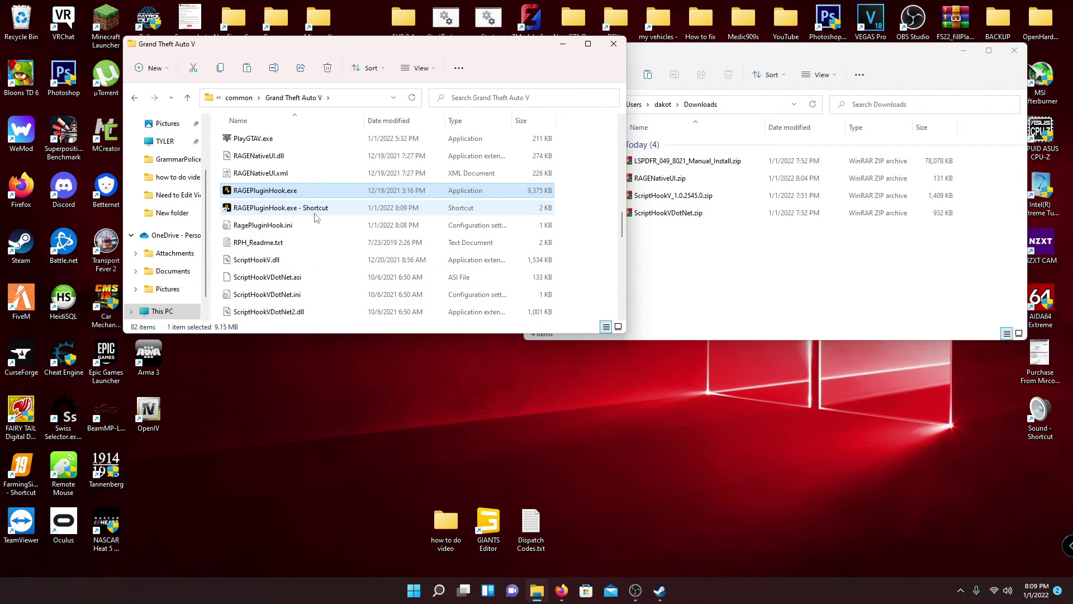
left_click(280, 211)
left_click_drag(254, 212, 291, 391)
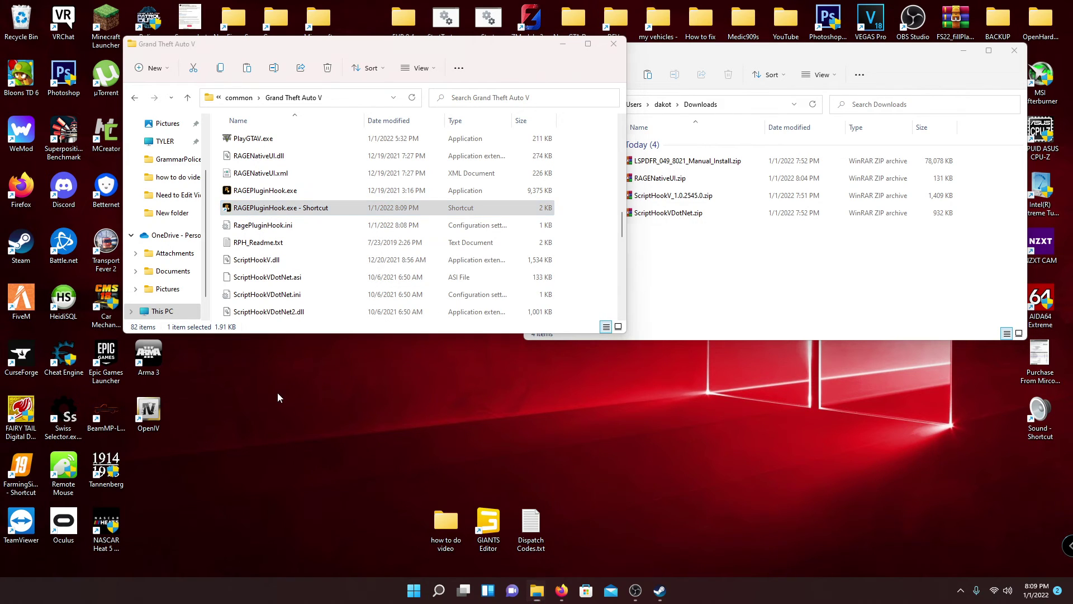
Close the Grand Theft Auto V and Downloads windows and arrange the shortcut on the desktop
left_click(614, 44)
right_click(1011, 54)
left_click(924, 131)
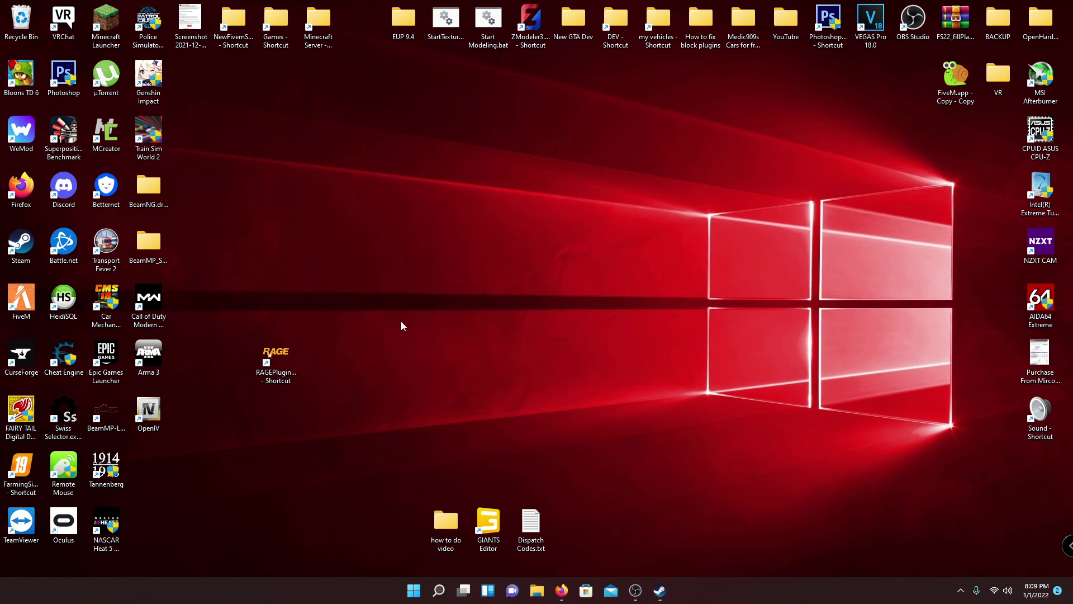
left_click_drag(394, 288, 392, 297)
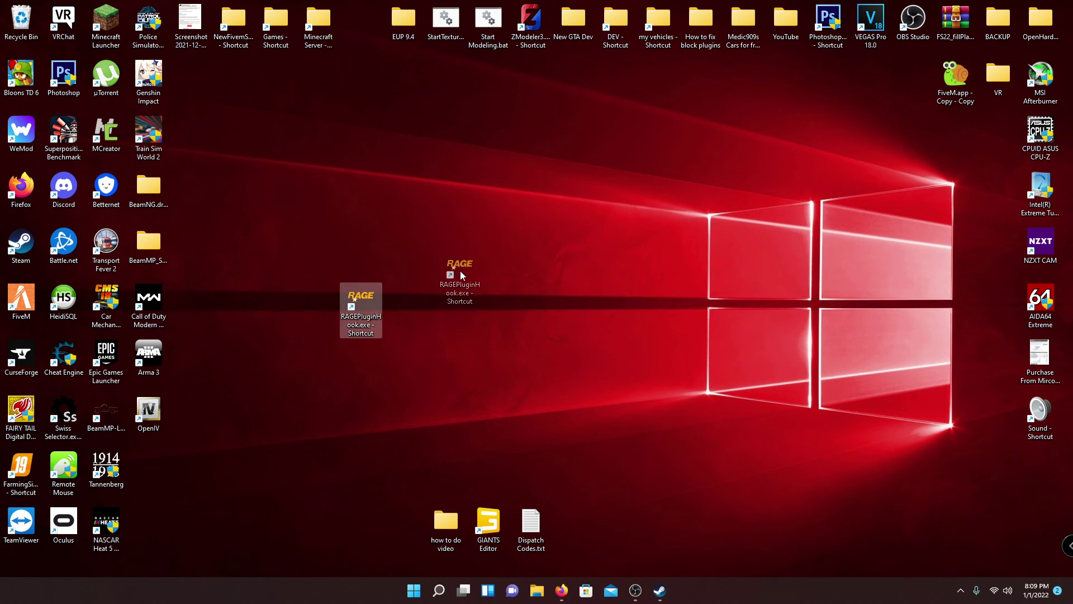
left_click_drag(460, 271, 453, 271)
left_click(567, 288)
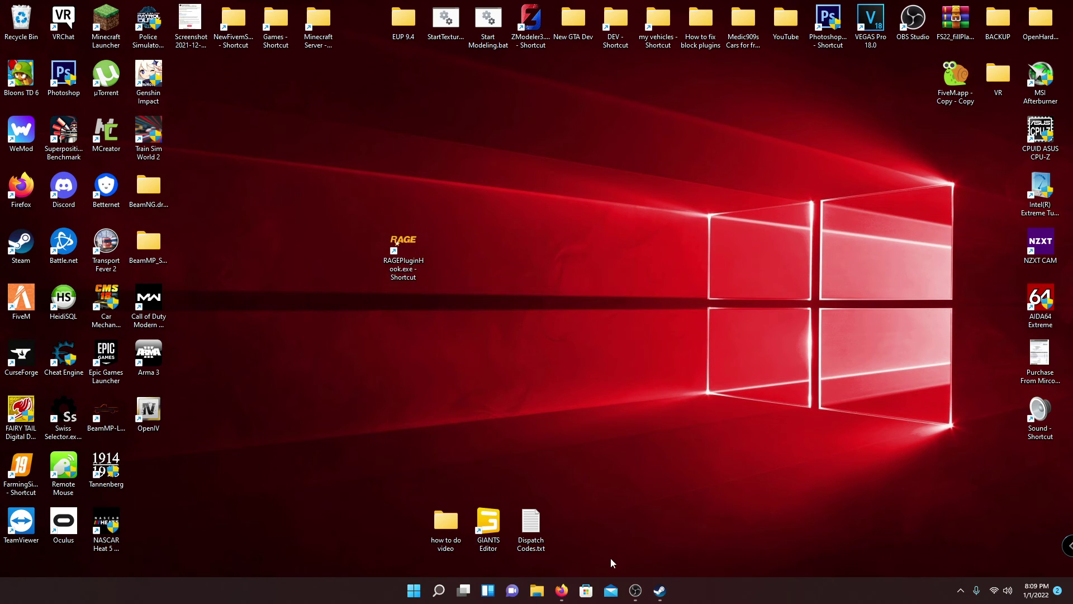
mouse_move(660, 594)
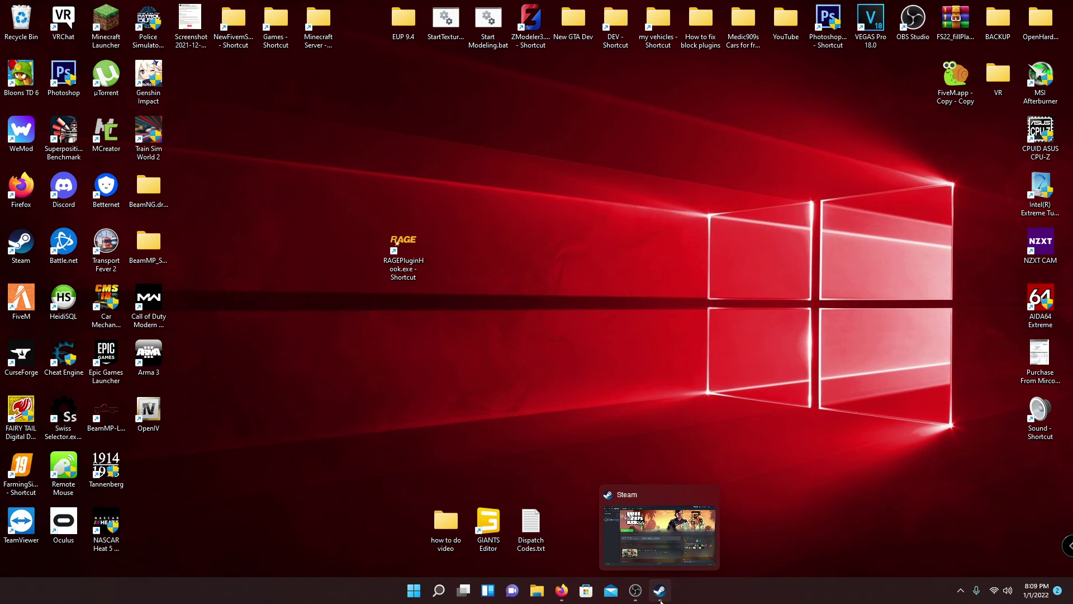
Add a Grand Theft Auto V desktop shortcut from Steam's Manage menu and place it beside RAGEPluginHook
left_click(660, 598)
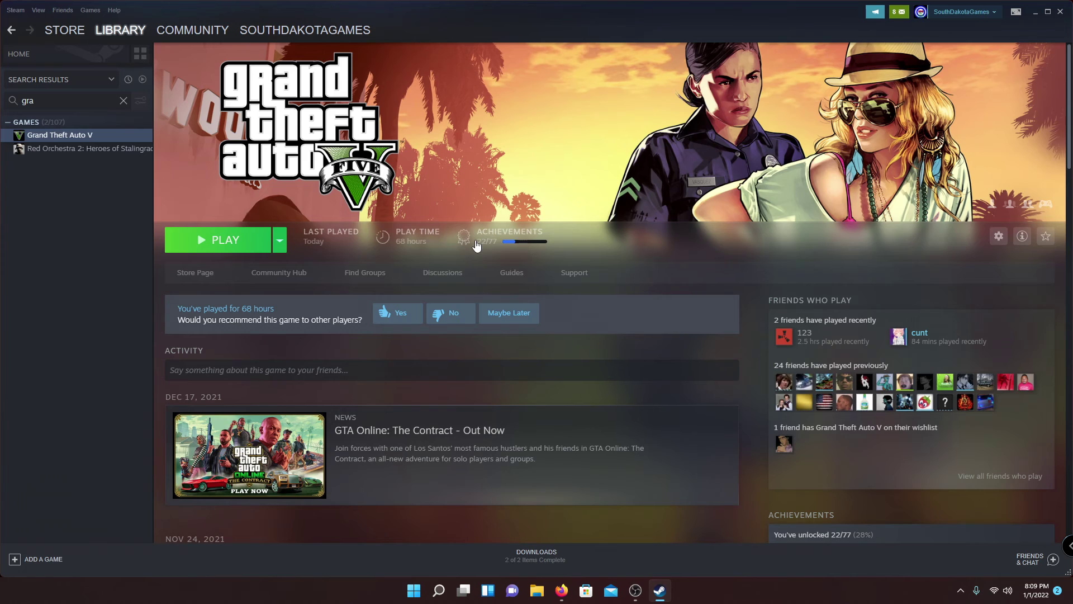
right_click(75, 135)
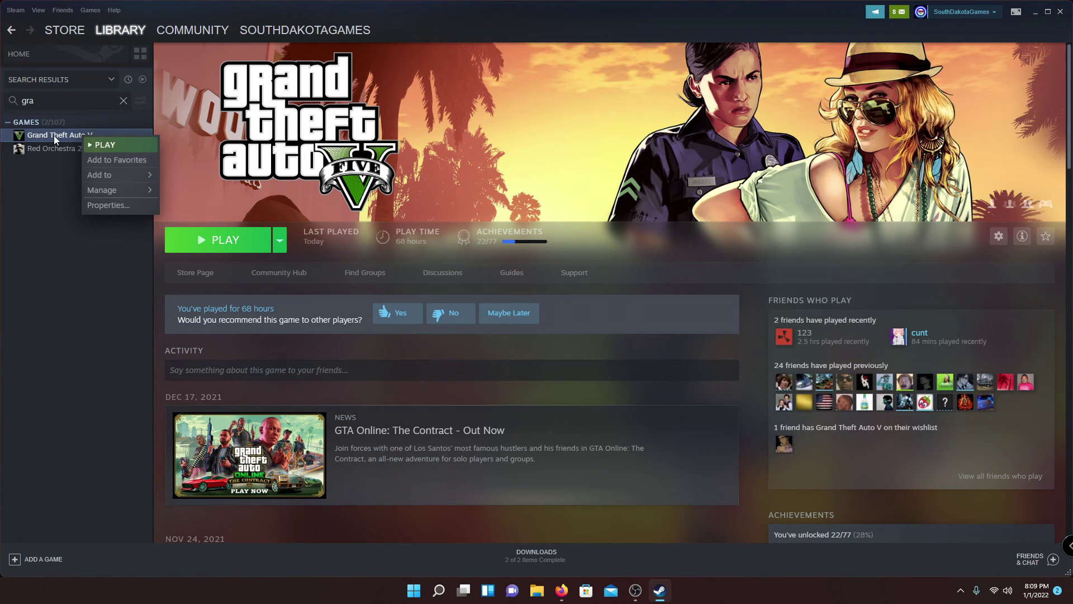
mouse_move(119, 191)
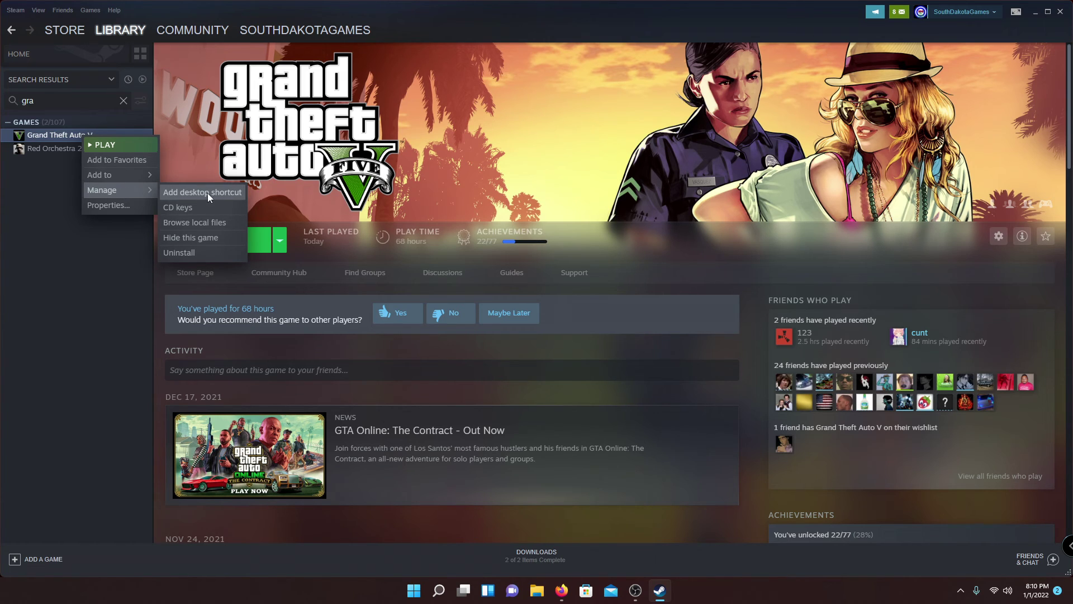
left_click(186, 195)
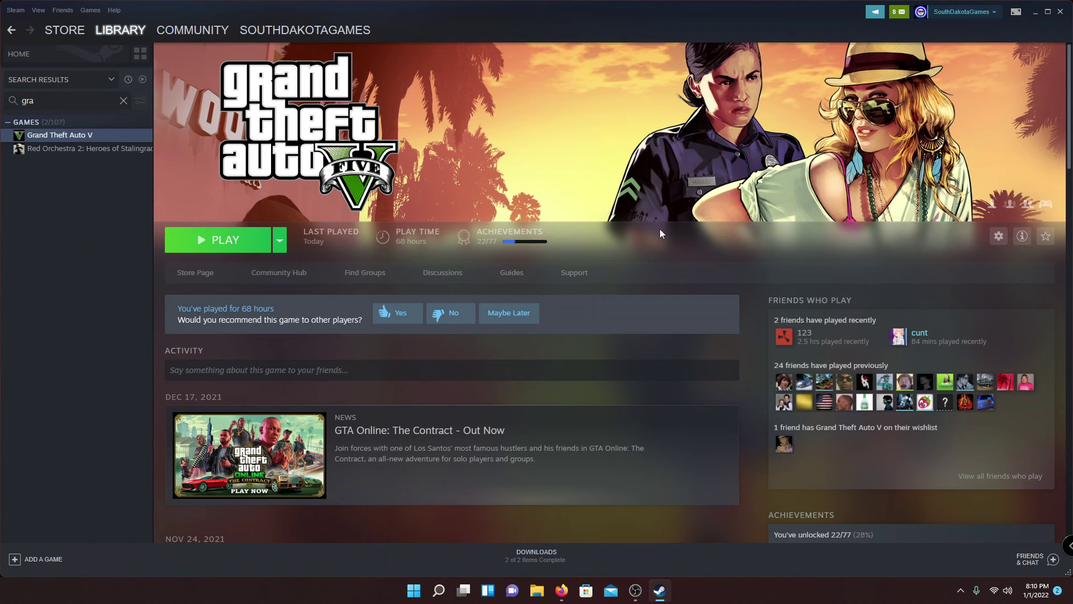
left_click(1037, 12)
left_click_drag(153, 462, 450, 241)
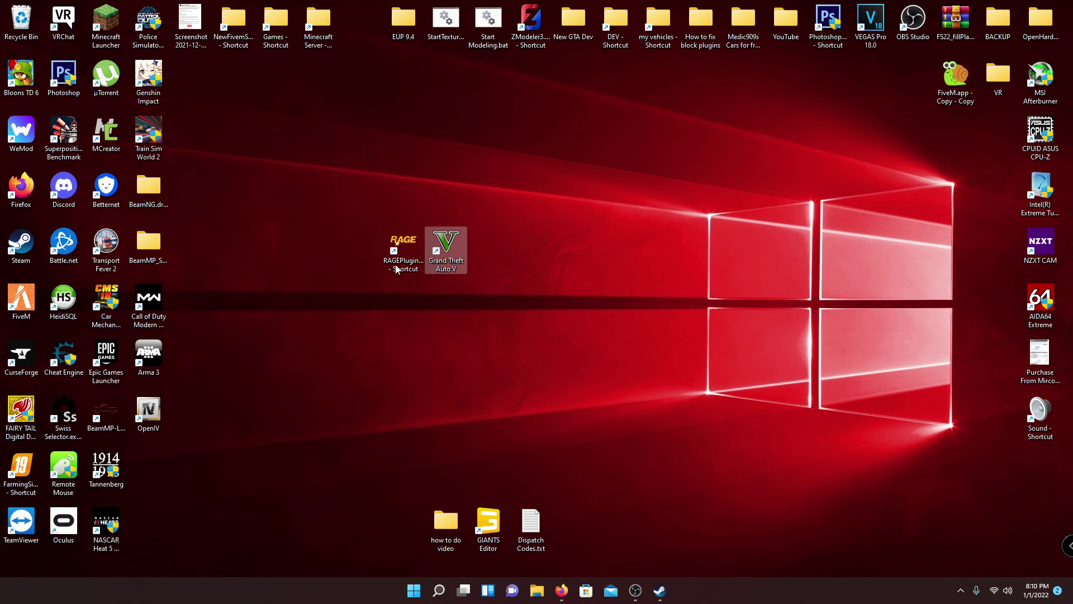
Launch RAGE Plugin Hook from its desktop shortcut and agree to back up the current game version
left_click(411, 273)
double_click(410, 274)
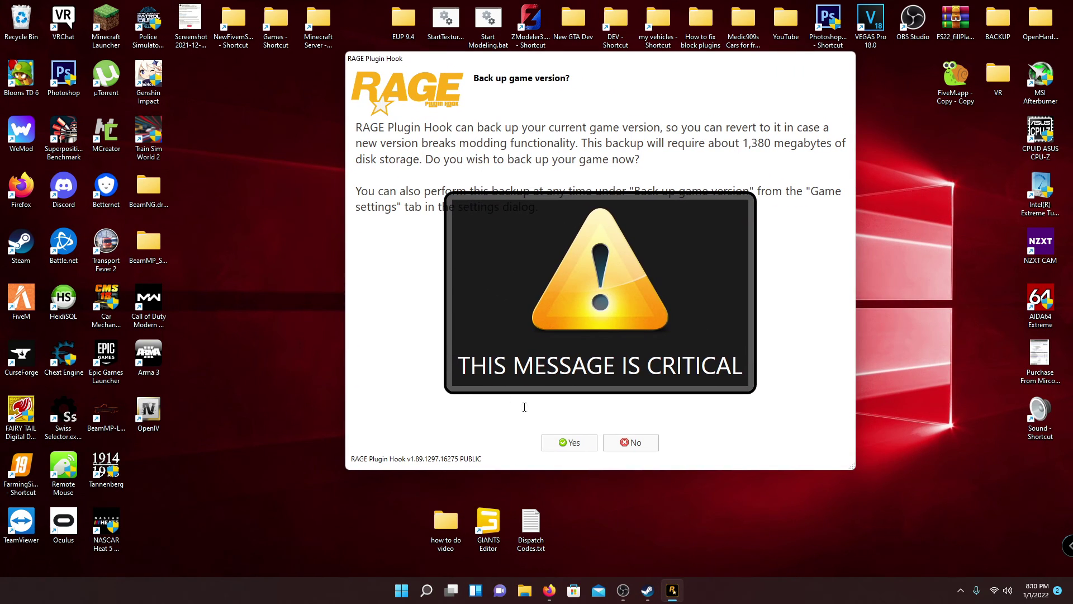
left_click(572, 447)
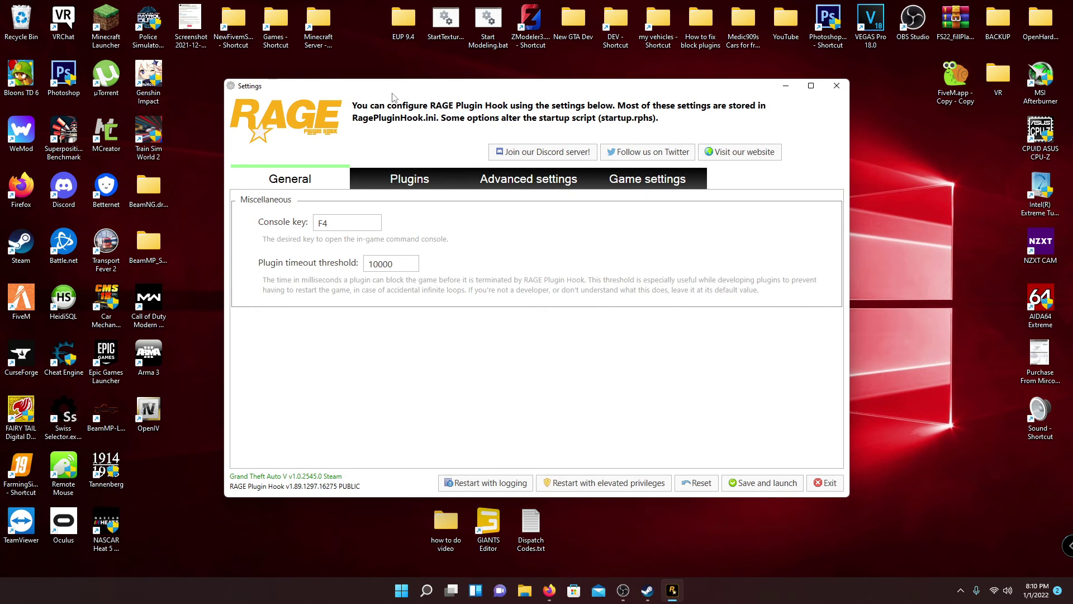
Bind the console key to Oemtilde (~) and raise the plugin timeout from 10000 to 20000 ms
mouse_move(392, 96)
left_mouse_down()
mouse_move(492, 99)
mouse_move(384, 92)
left_mouse_up()
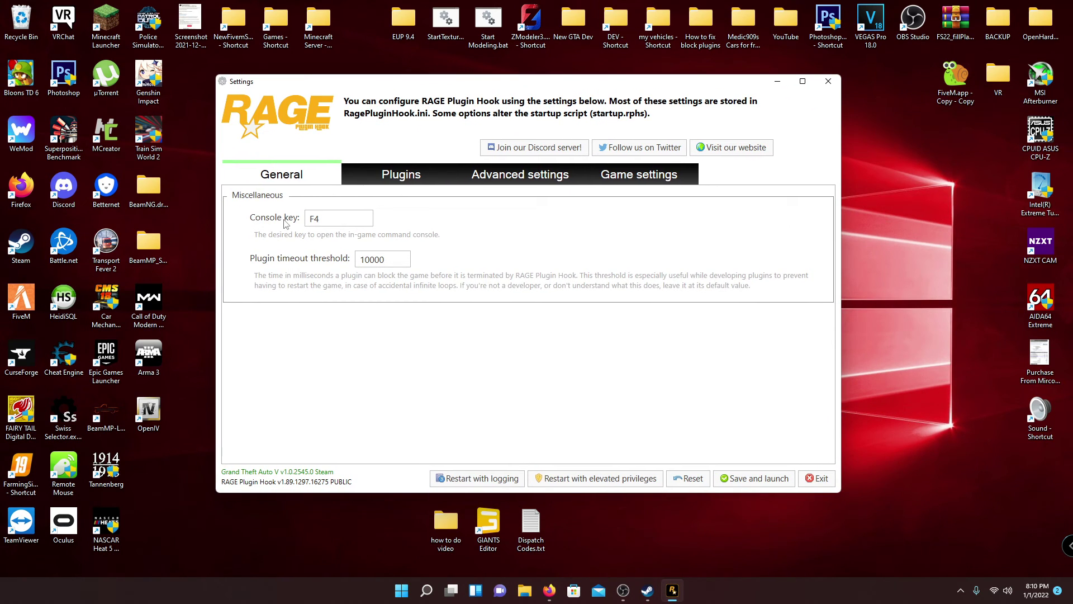
left_click(345, 221)
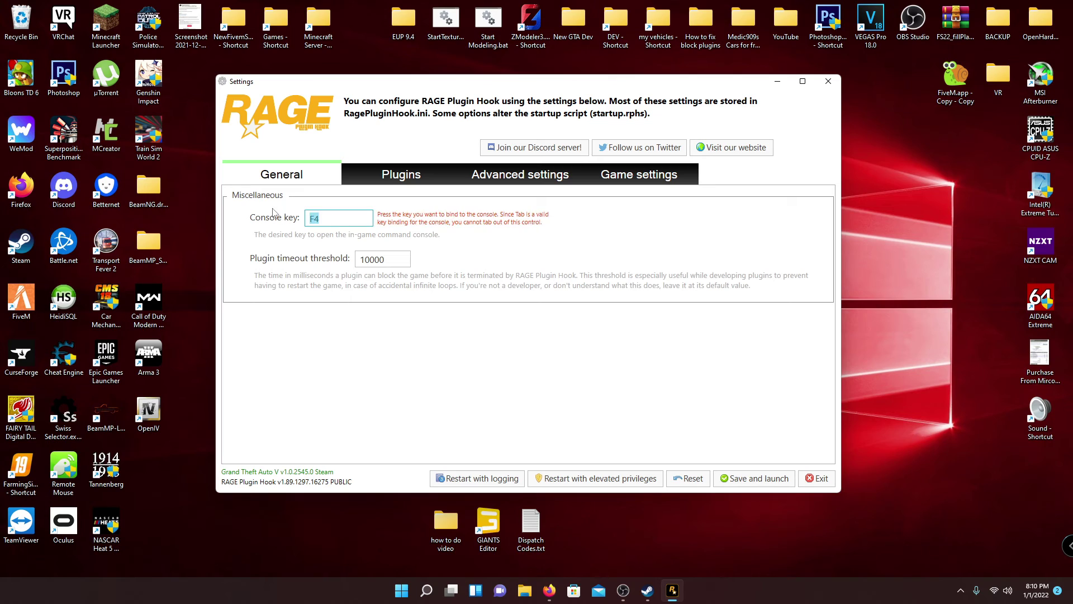
key("grave")
left_click_drag(365, 258, 360, 258)
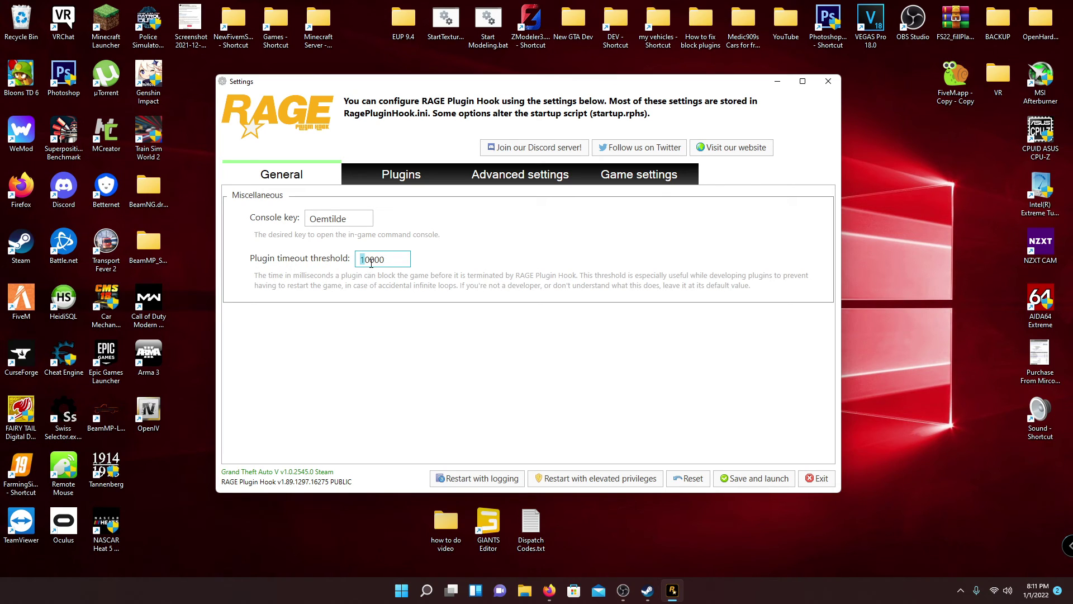
type("2")
left_click(431, 364)
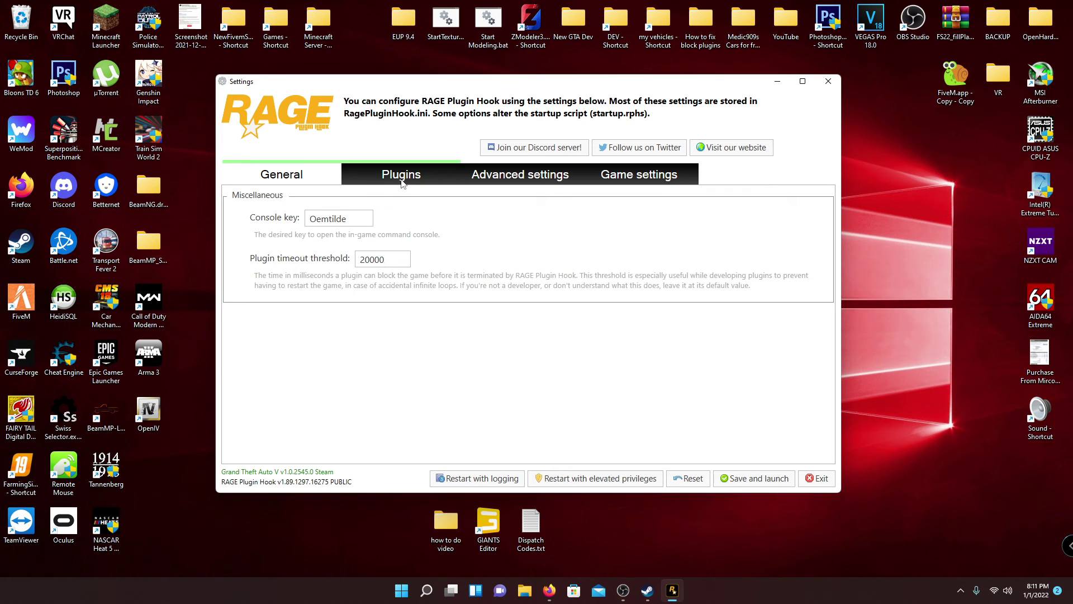
left_click(402, 180)
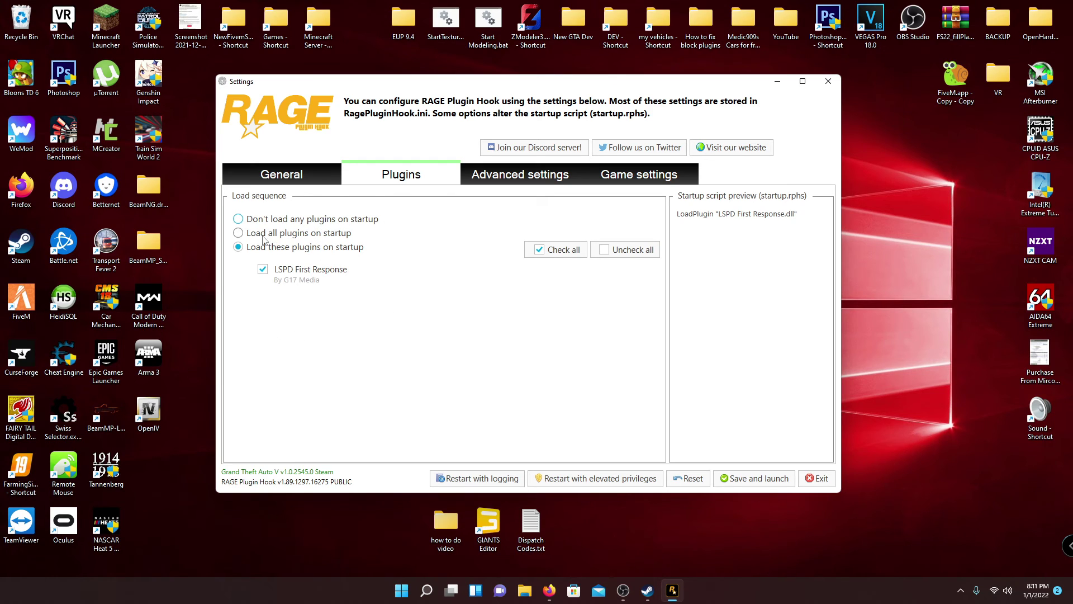
Set plugins to load all on startup, keeping LSPD First Response ticked
left_click(269, 237)
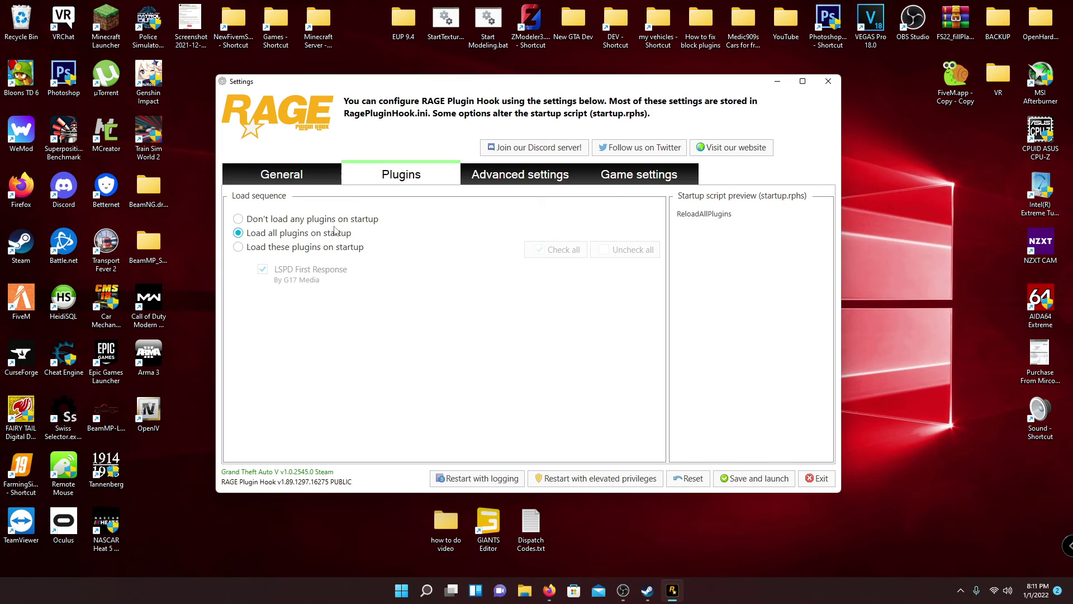
left_click(260, 247)
left_click(268, 270)
left_click(268, 270)
left_click(277, 234)
On the Advanced settings tab, toggle the Disable Custom Loading Screen switch
left_click(512, 181)
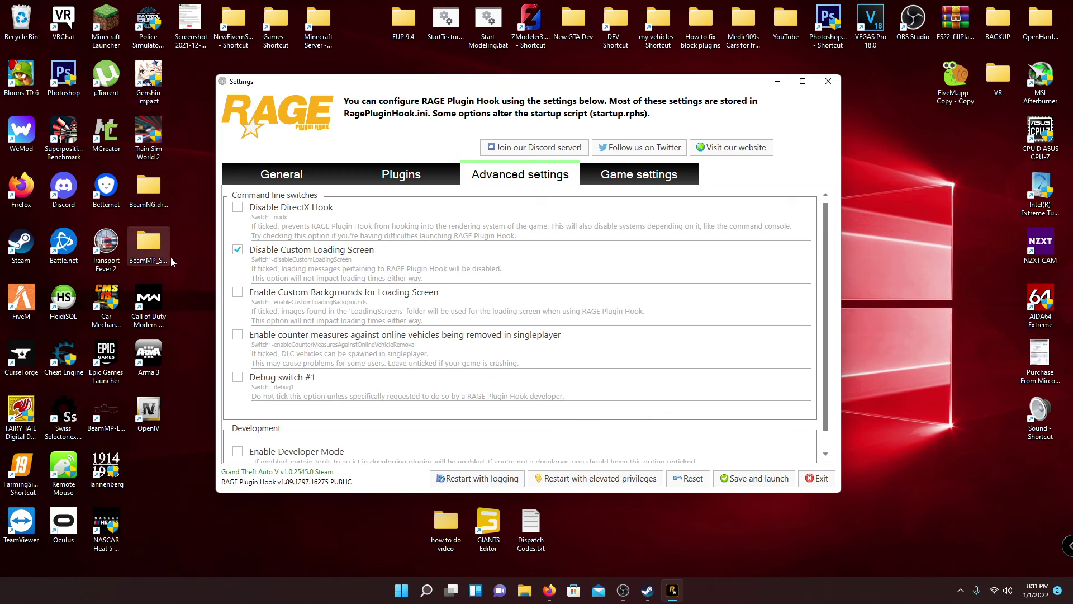
left_click(286, 256)
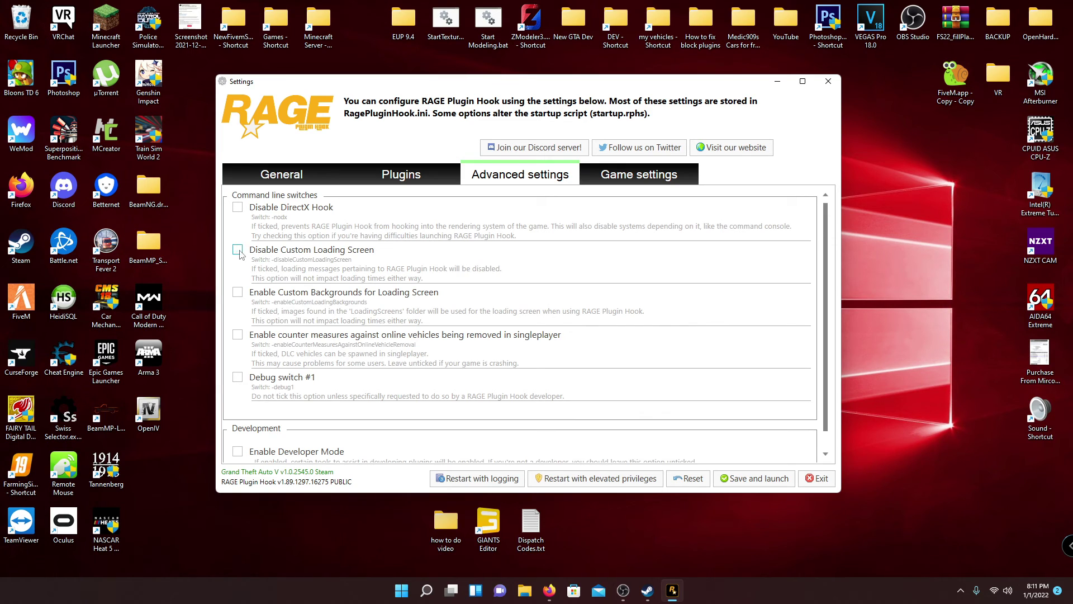
left_click(252, 256)
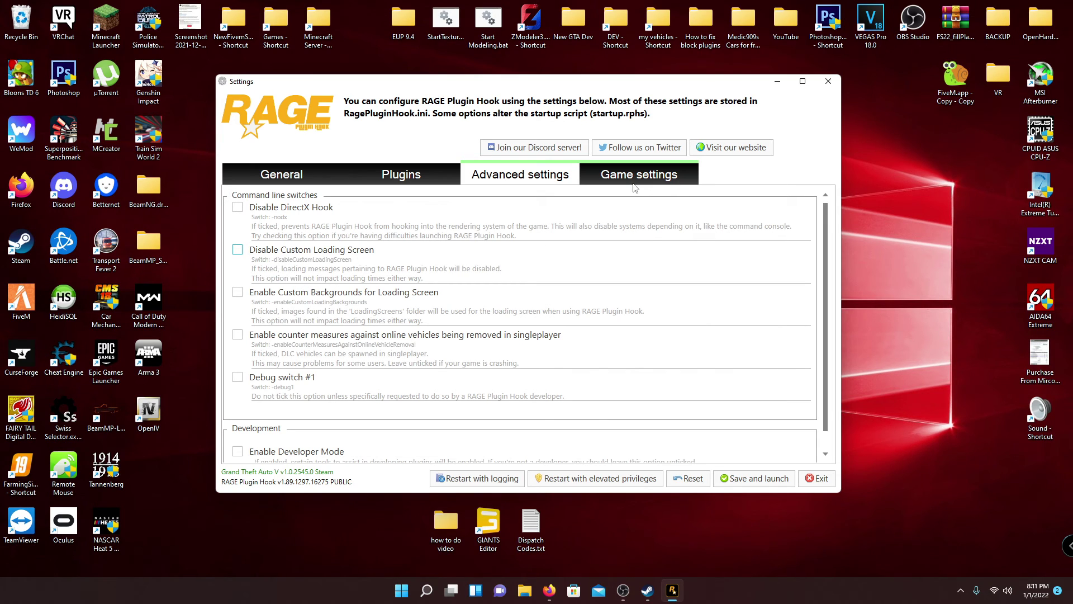
Look over the Game settings' revert and back up game version sections
left_click(620, 183)
left_click(253, 219)
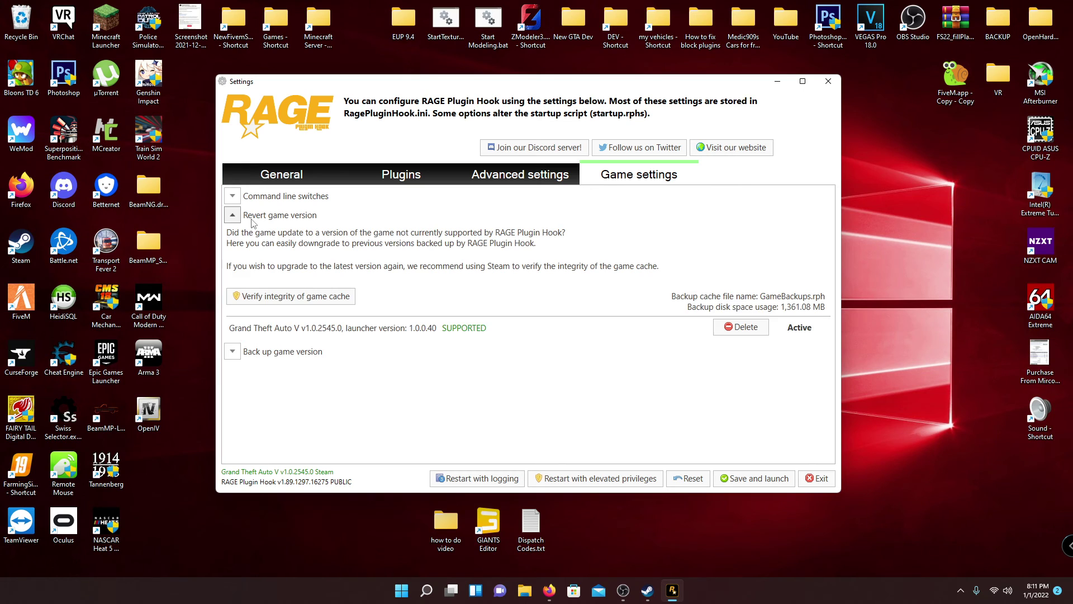
left_click(252, 219)
left_click(233, 233)
left_click(232, 234)
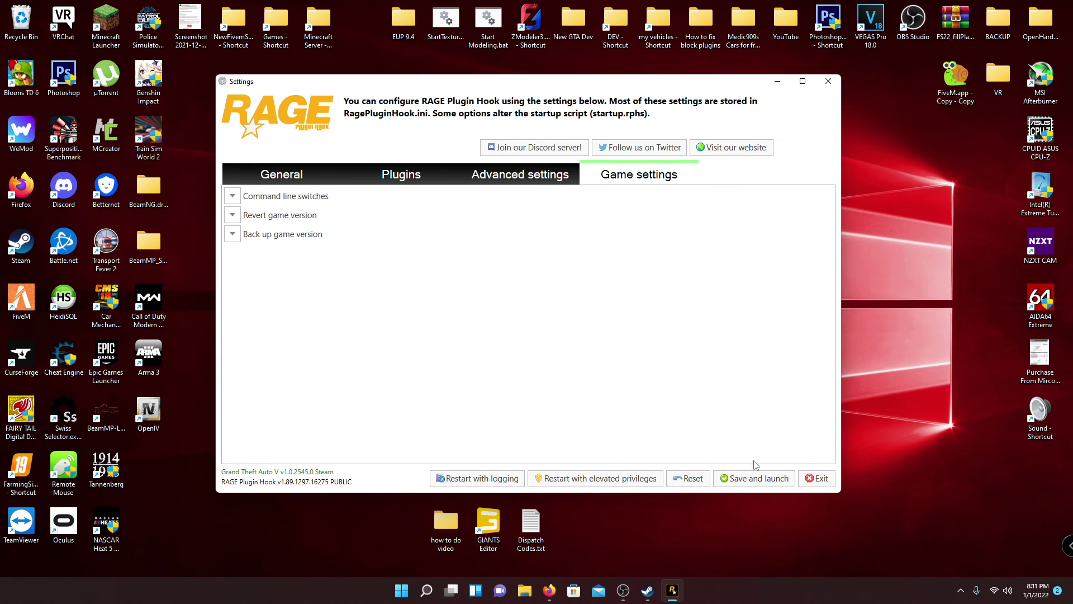
Save and launch, dismiss the info note, and move the Grand Theft Auto V shortcut beside RAGE's
left_click(759, 481)
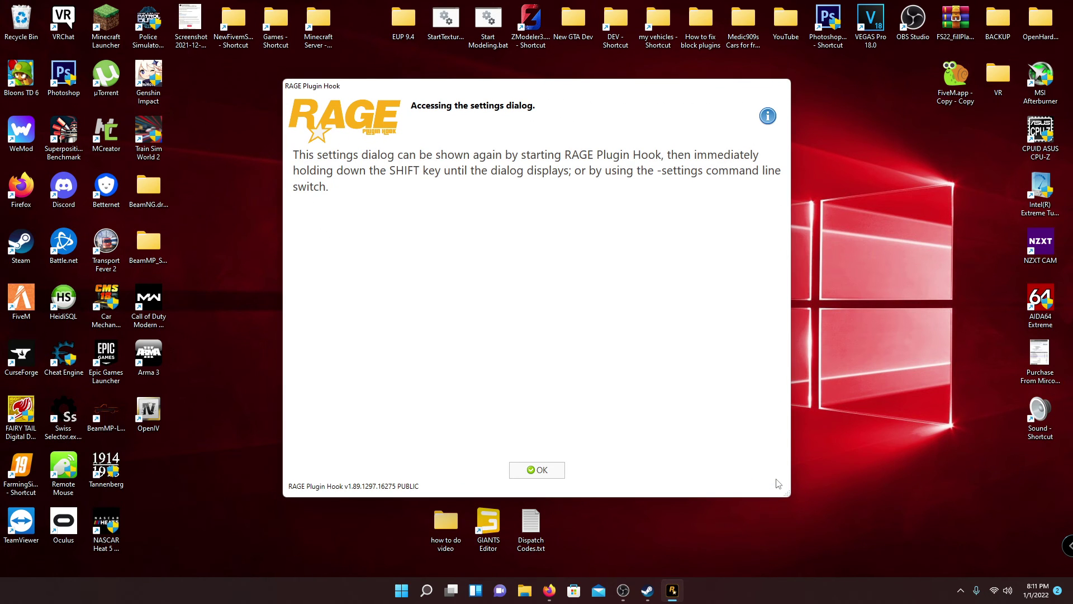
left_click(536, 470)
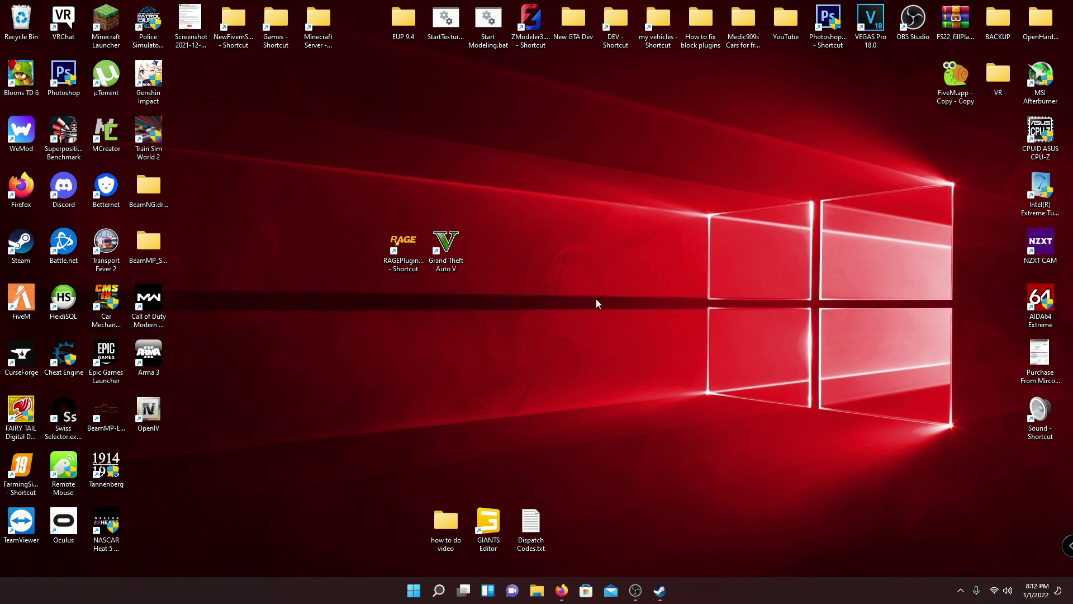
left_click_drag(447, 254, 490, 254)
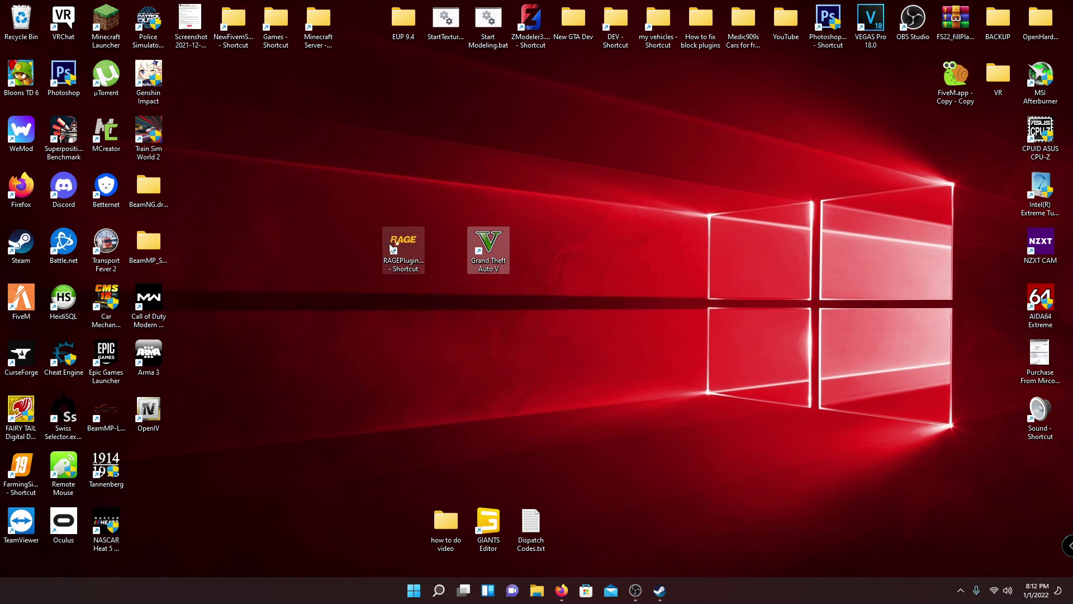
Start Grand Theft Auto V through Steam's first-time setup, then launch RAGE Plugin Hook until it reports 'Enjoy'
double_click(495, 258)
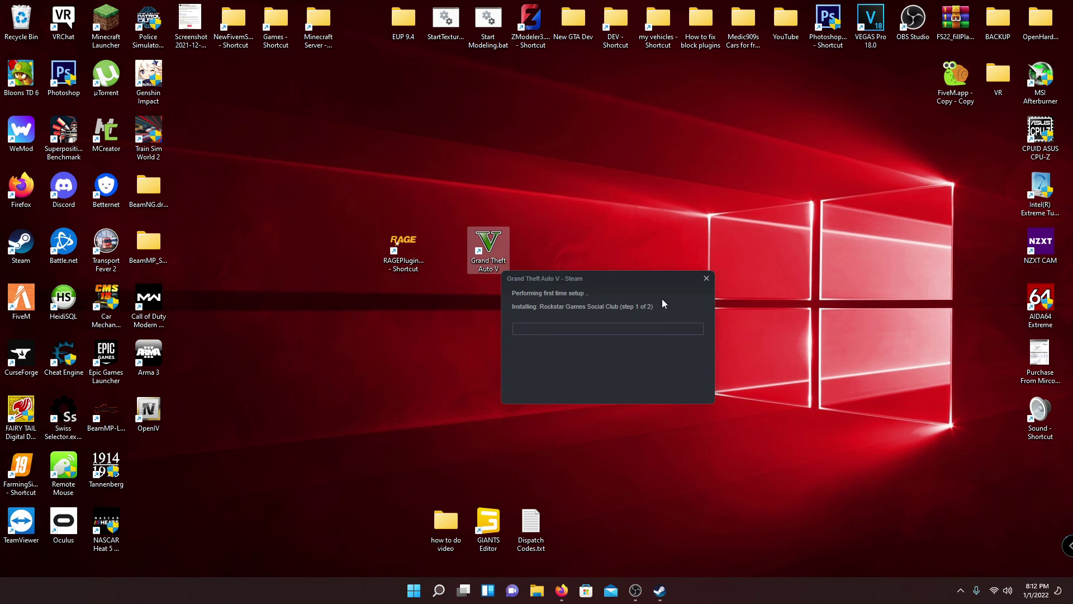
left_click_drag(583, 279, 593, 193)
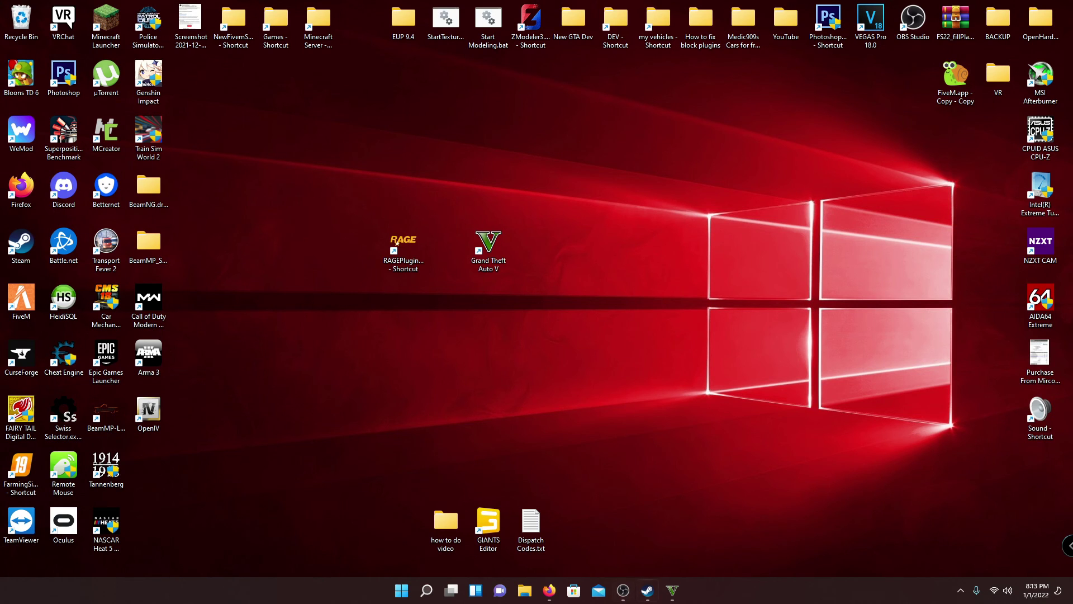
mouse_move(673, 598)
double_click(403, 262)
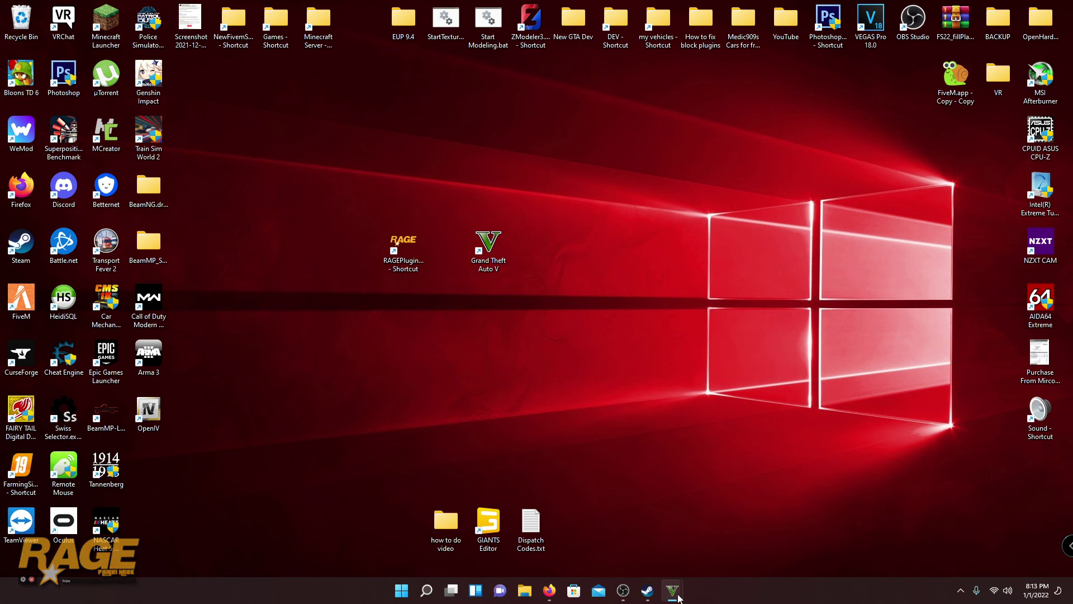
Launch Story Mode with LSPDFR from the GTA V window and walk toward the apartment door
left_click(623, 550)
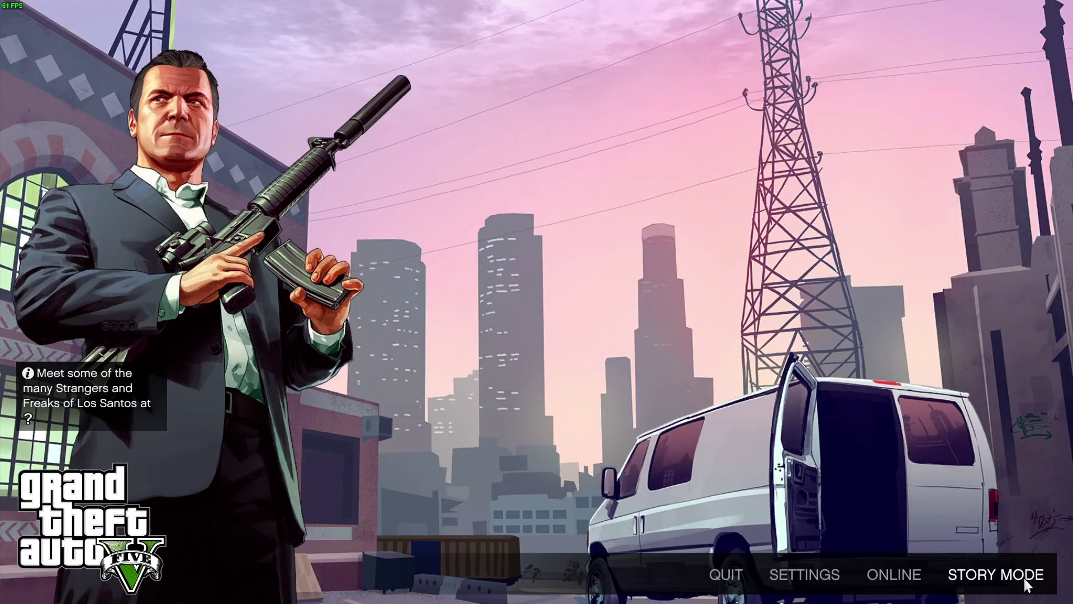
left_click(1024, 575)
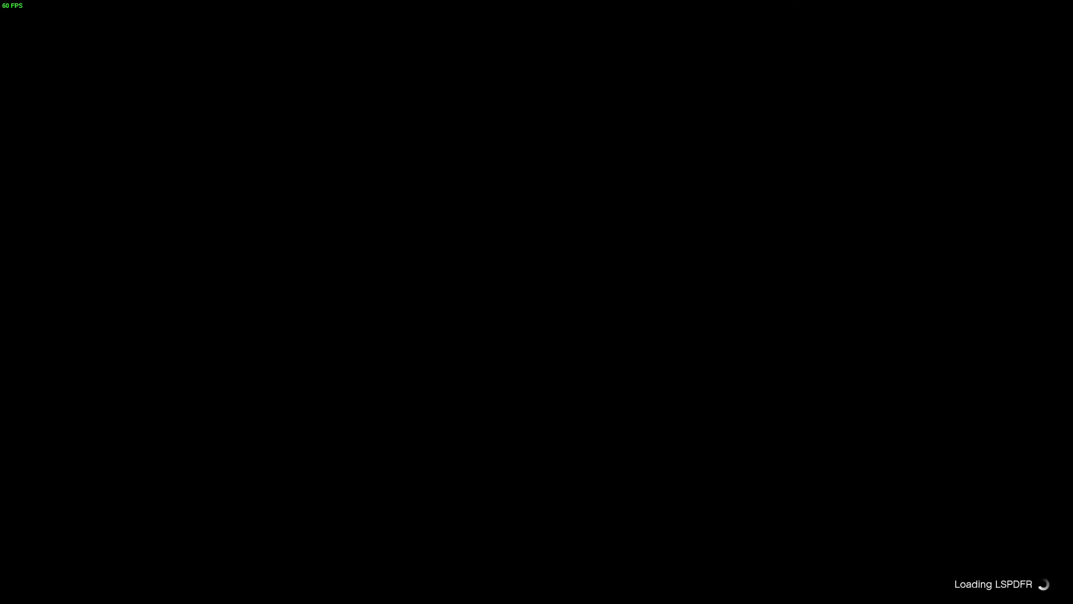
key("w")
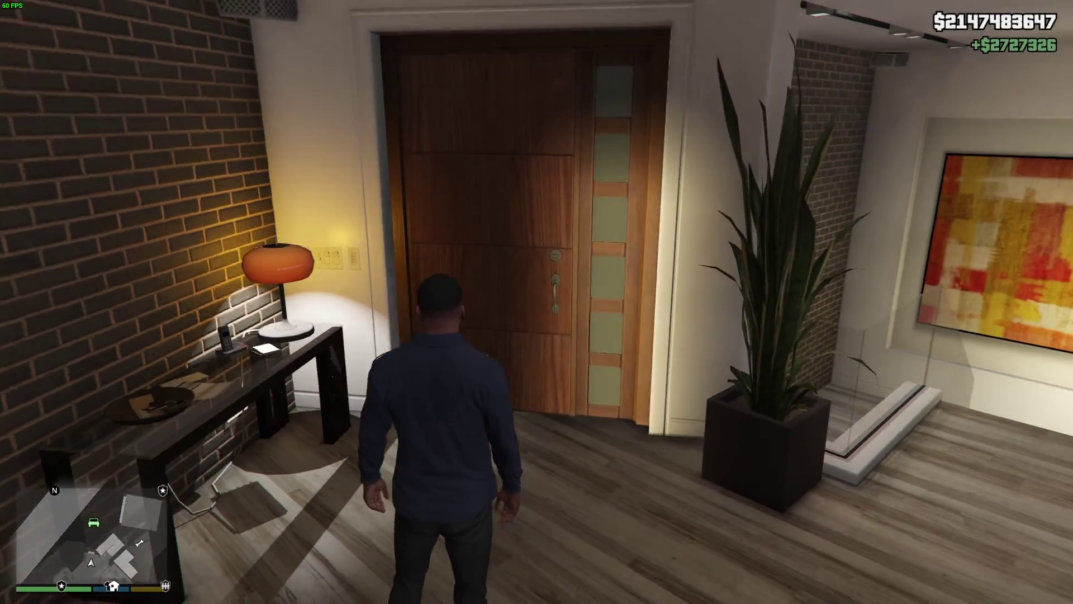
key("w")
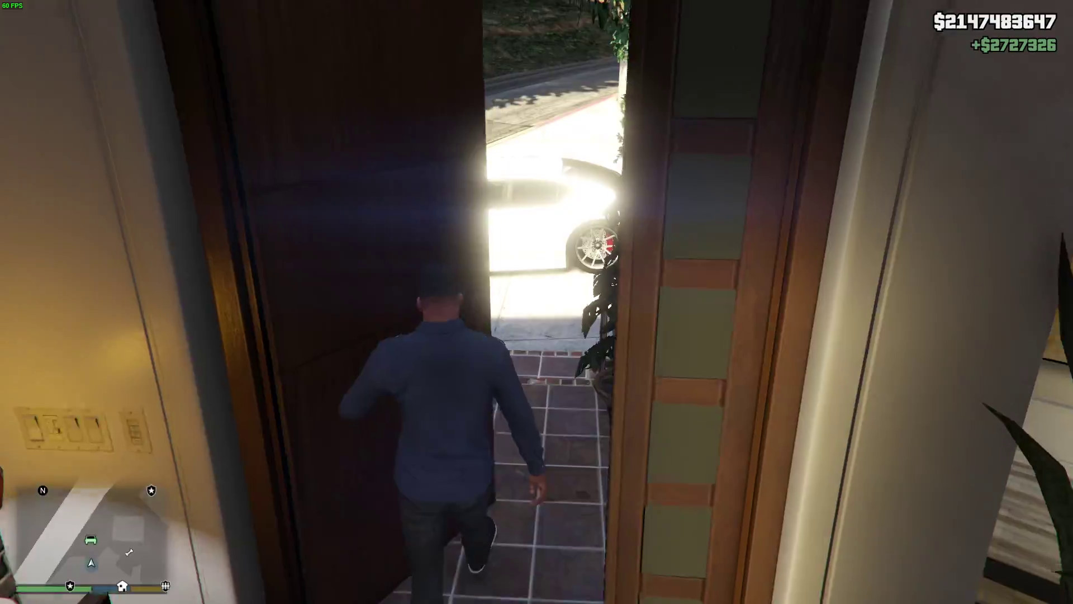
Walk the character out along the driveway past the white car to the green motorcycle
key("w")
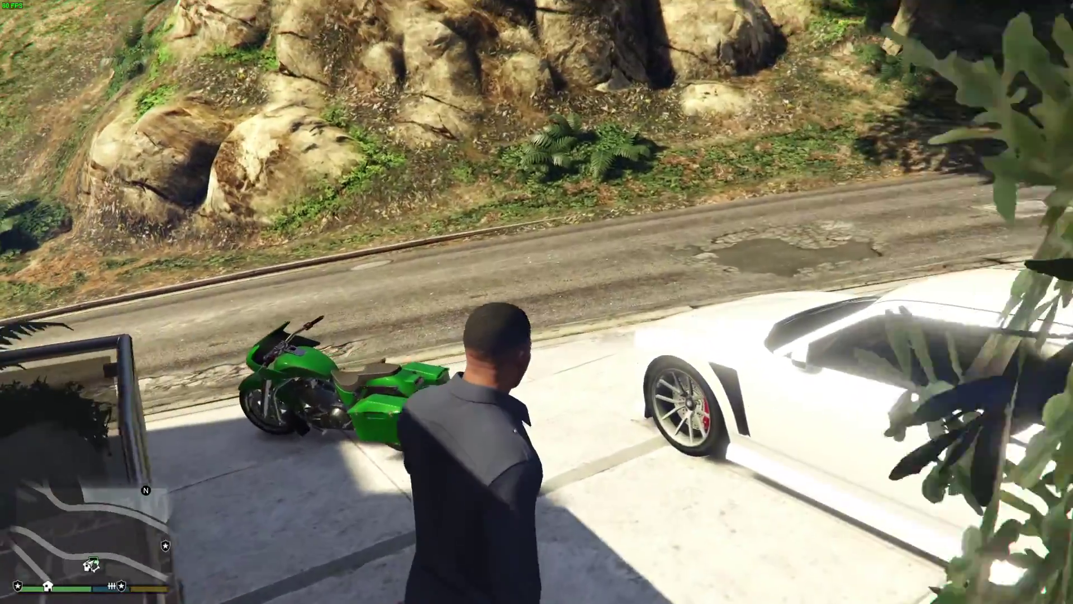
key("w")
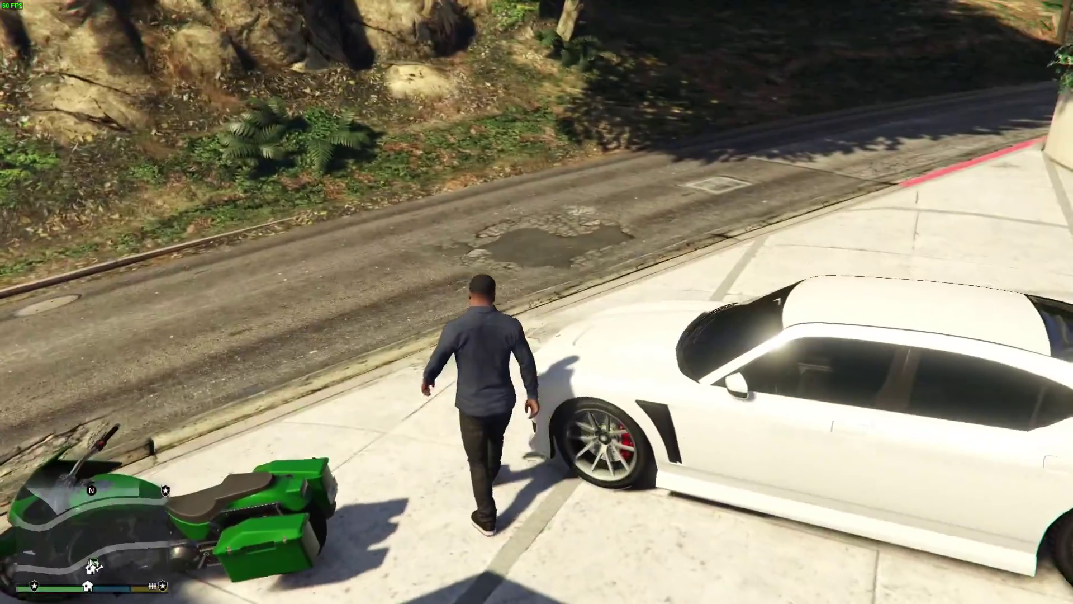
key("w")
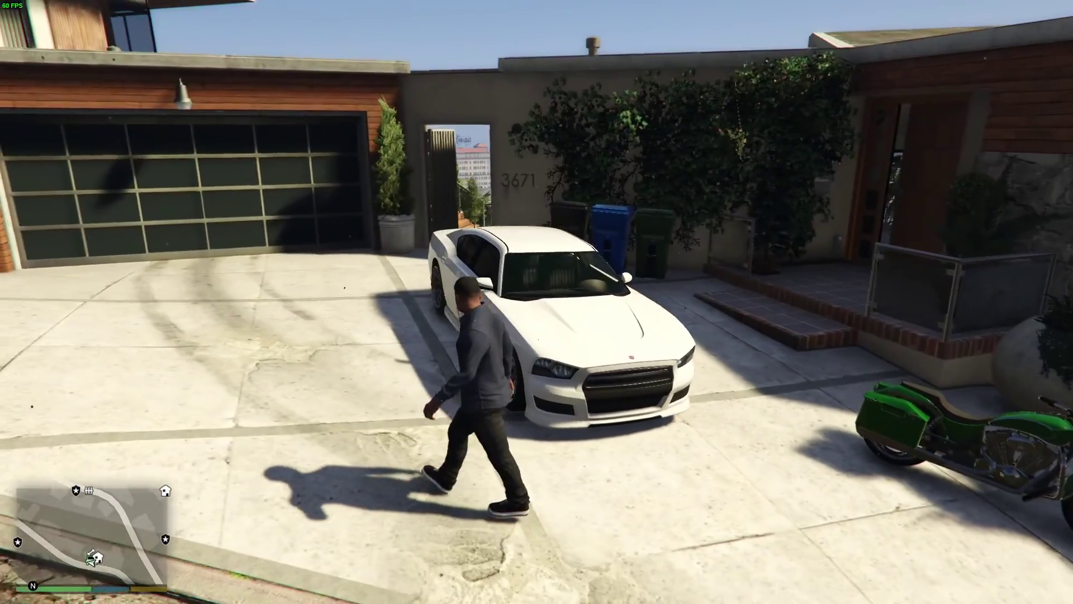
key("s")
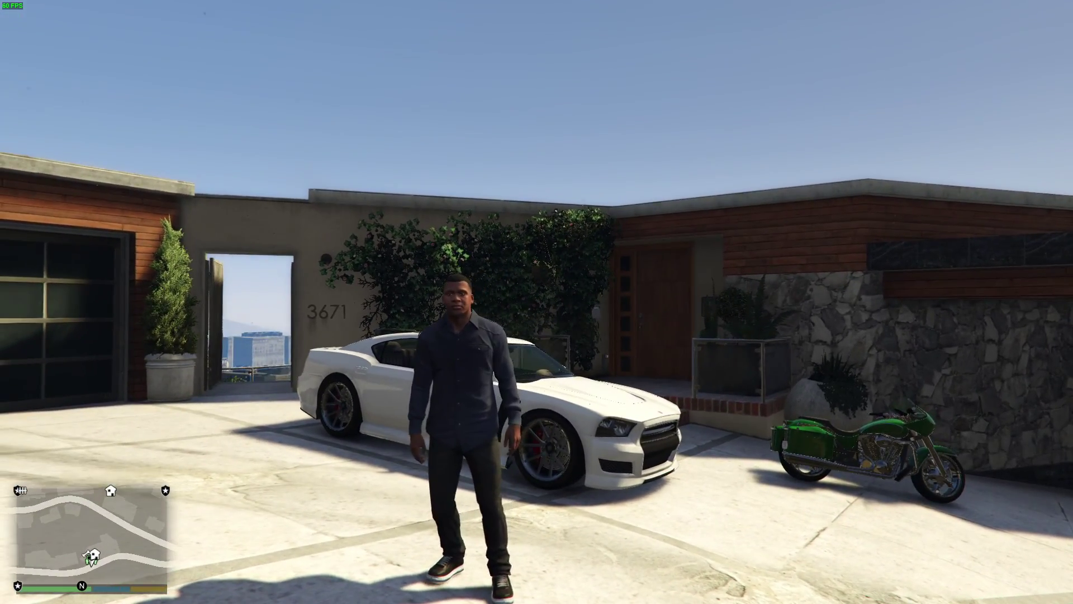
Set a map waypoint on the Rockford Hills police station
key("Escape")
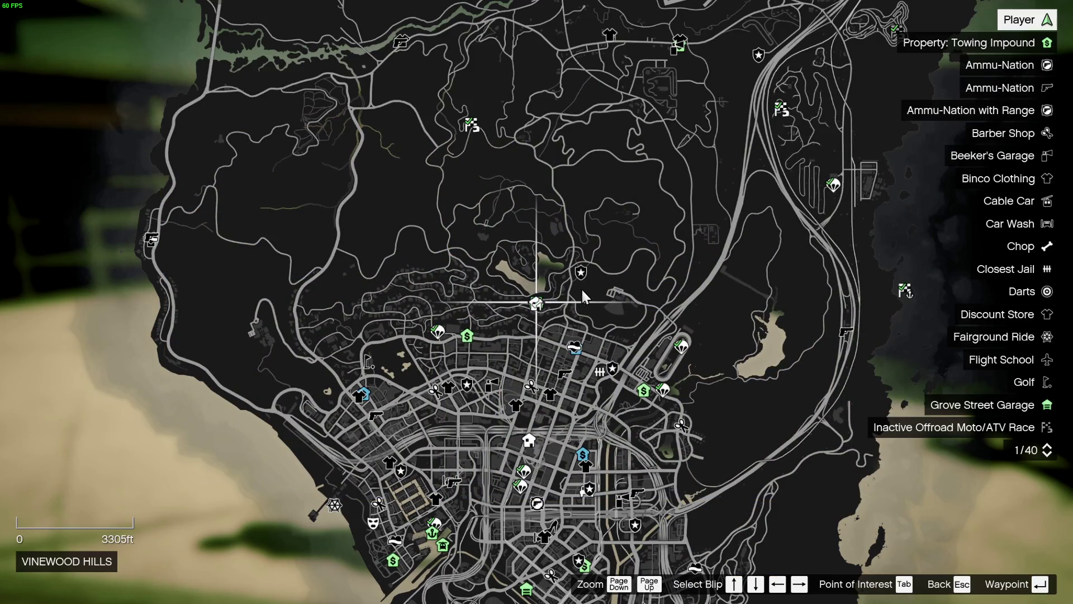
left_click(581, 273)
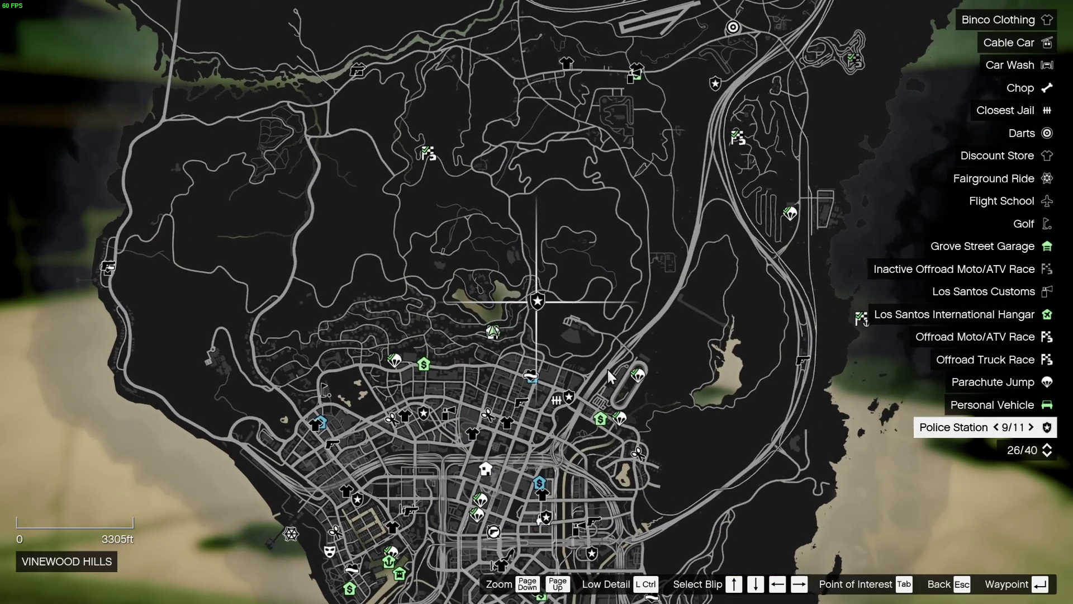
key("Right")
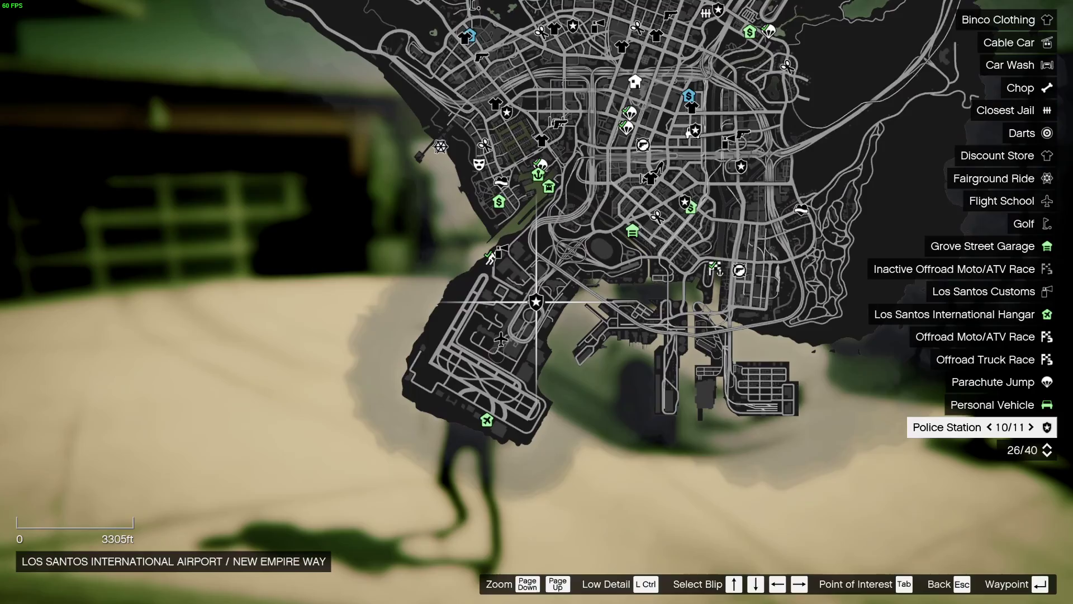
key("Up")
key("Up")
key("Escape")
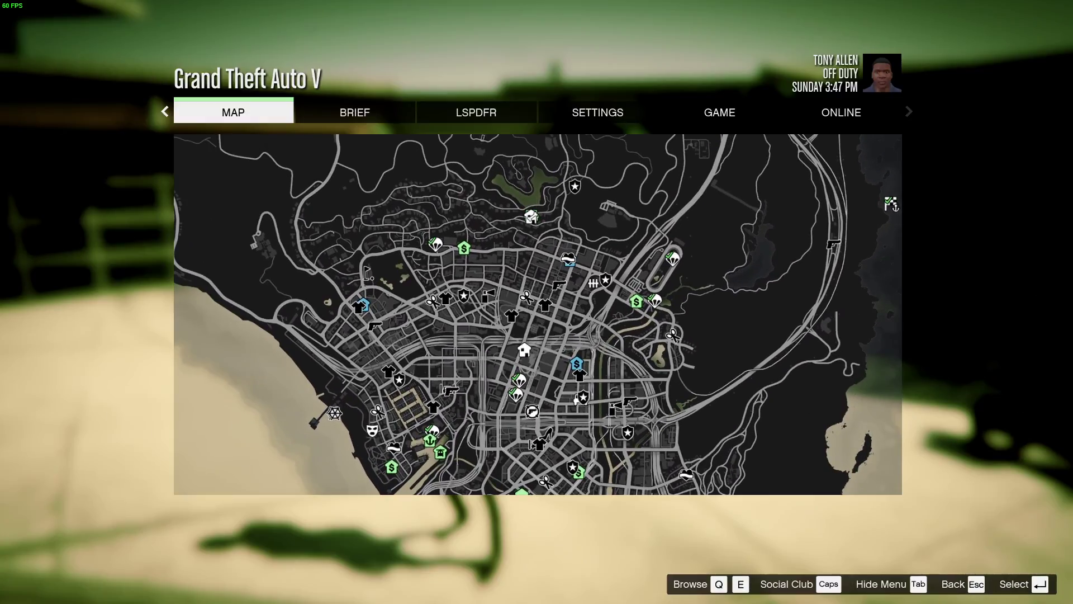
left_click(549, 254)
scroll(545, 260, "down", 3)
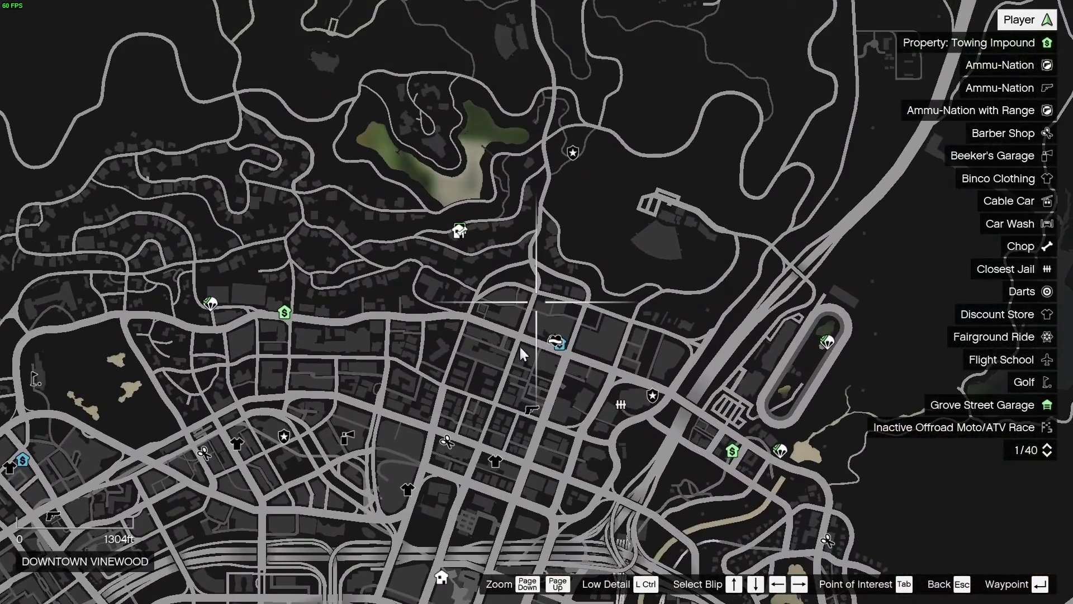
scroll(518, 353, "up", 5)
scroll(568, 271, "up", 3)
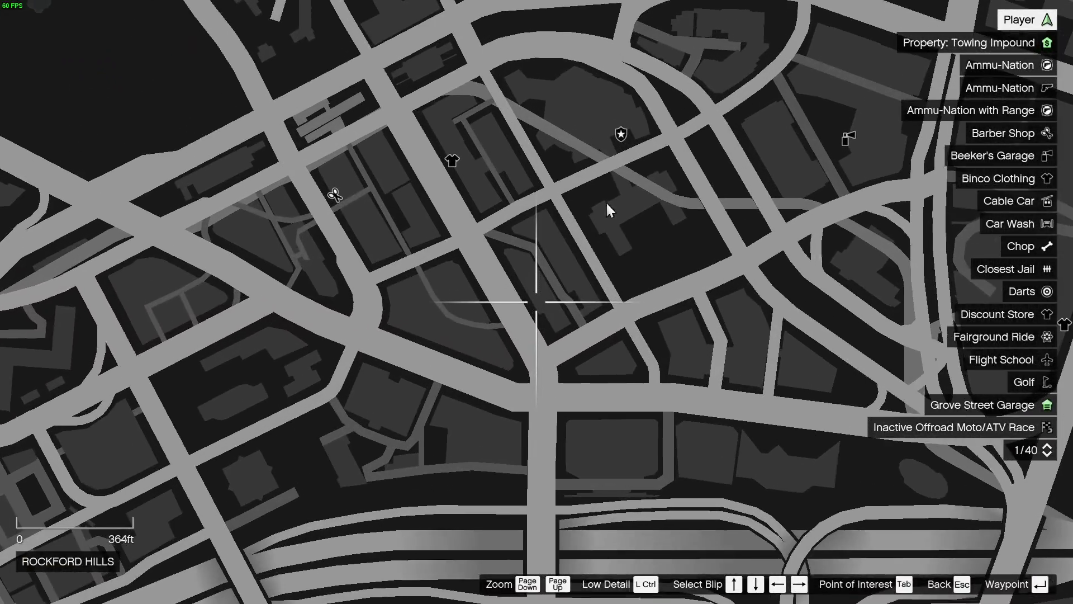
left_click(626, 162)
Mount the green motorcycle and ride off the driveway up the hillside road toward the waypoint
key("Escape")
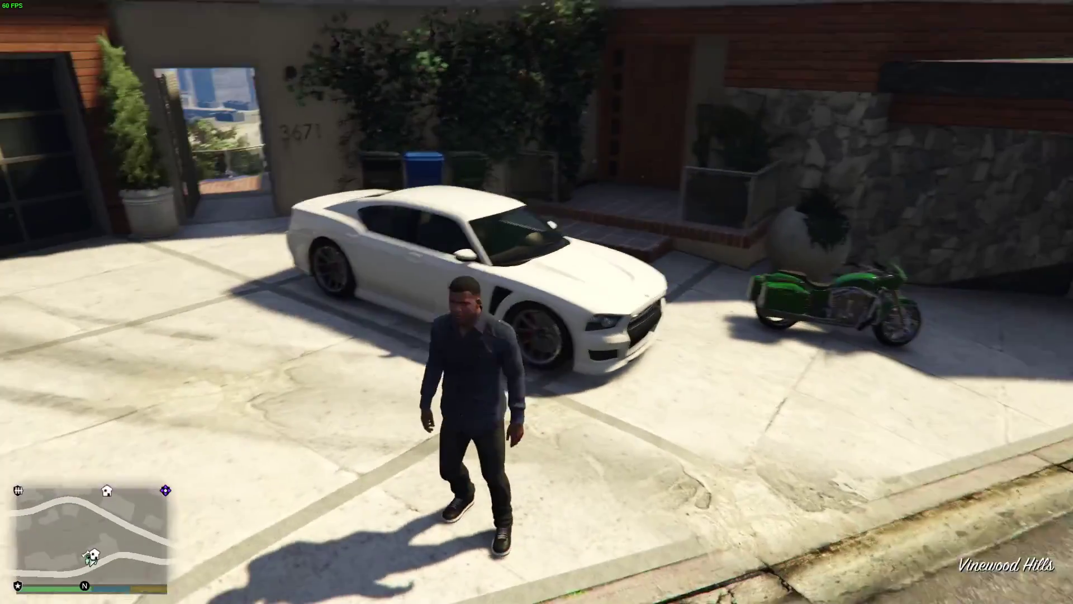
key("f")
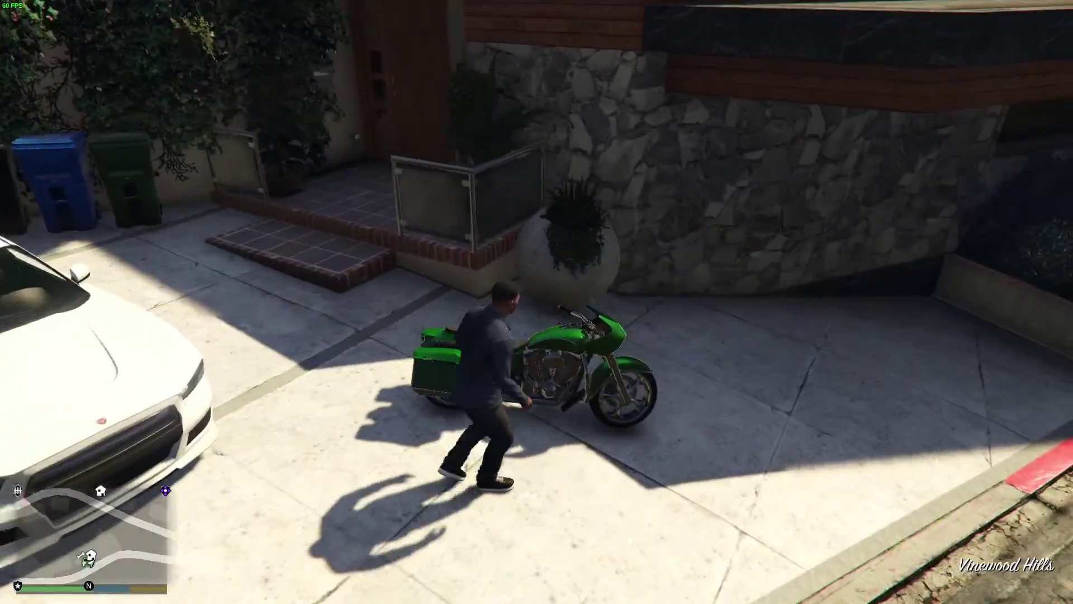
key("w")
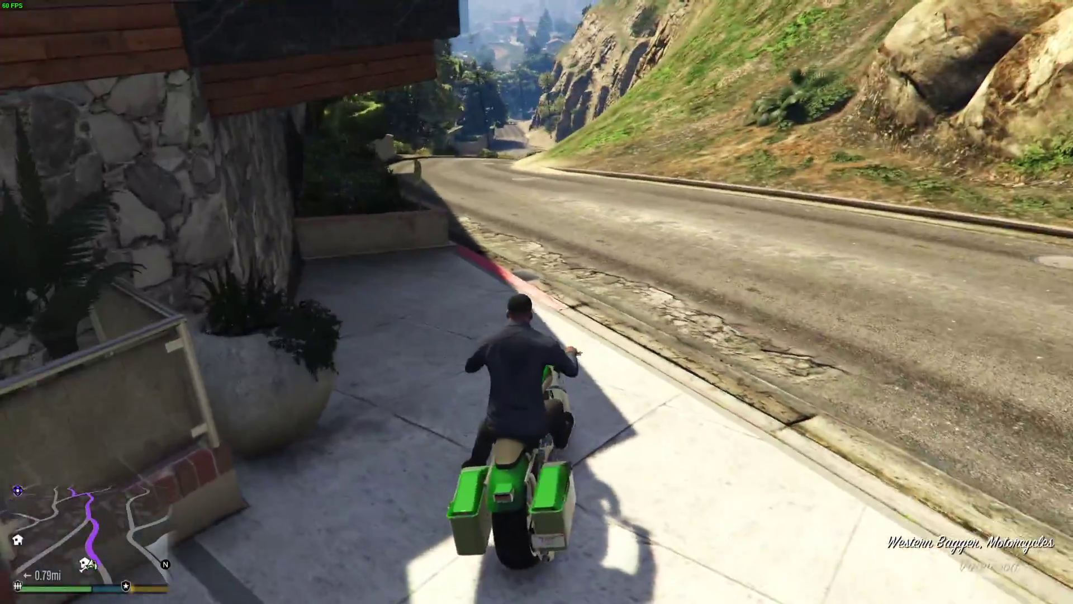
key("a")
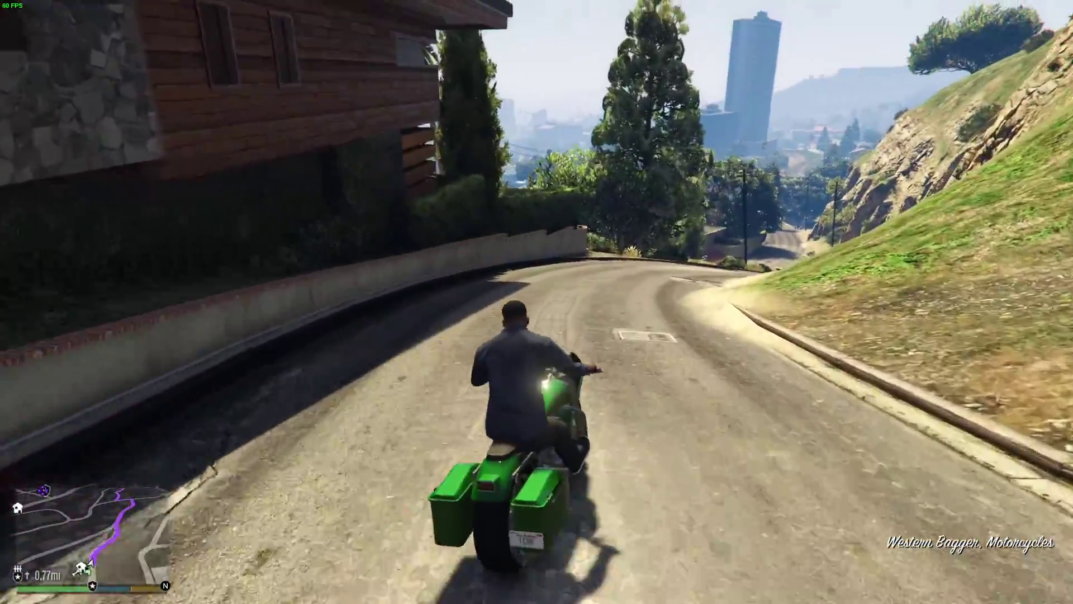
key("d")
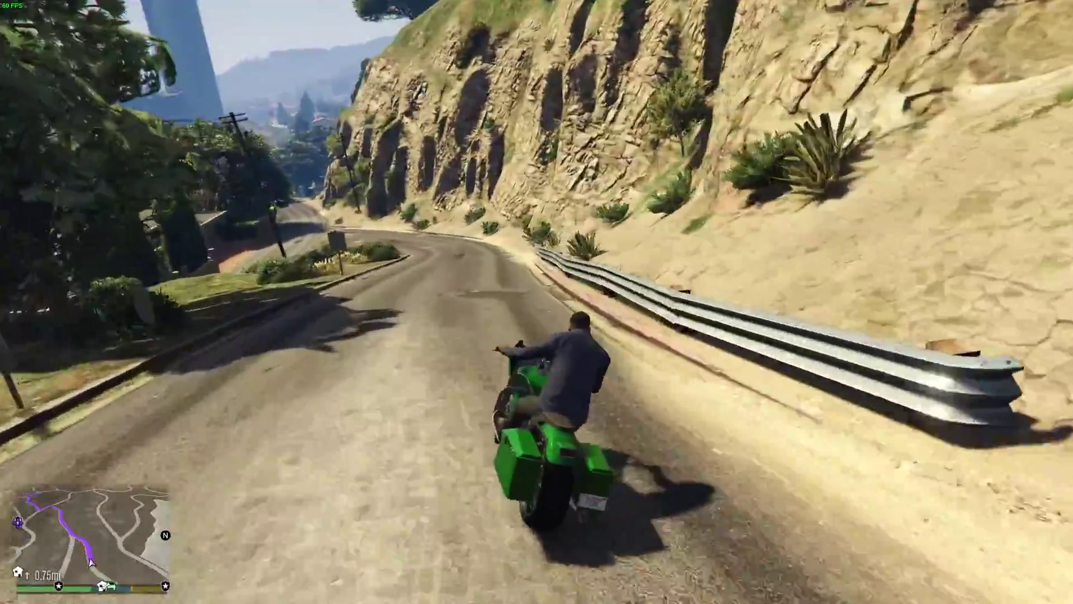
key("a")
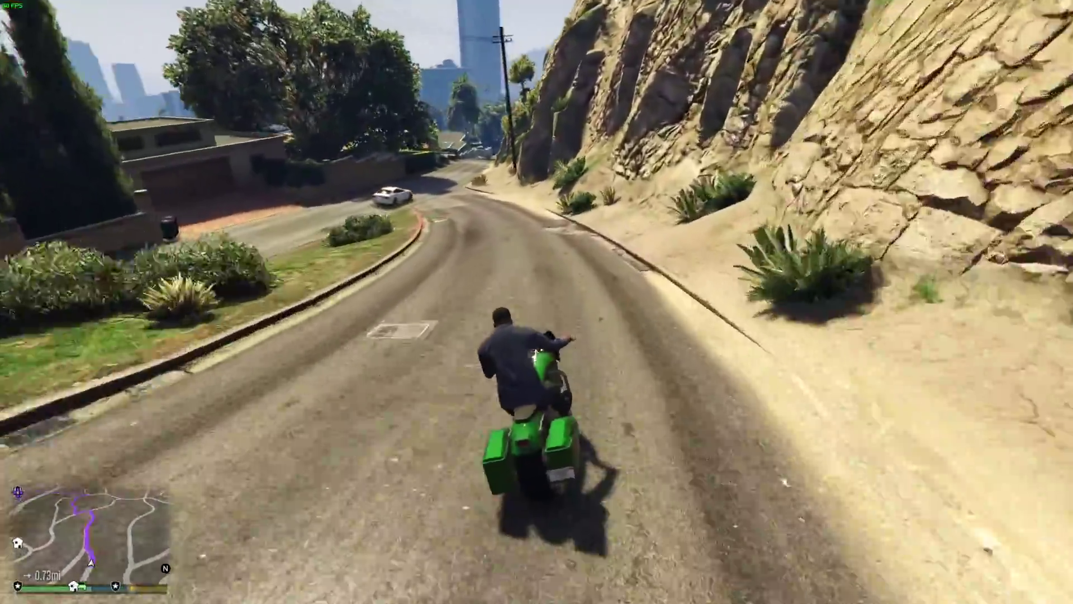
key("d")
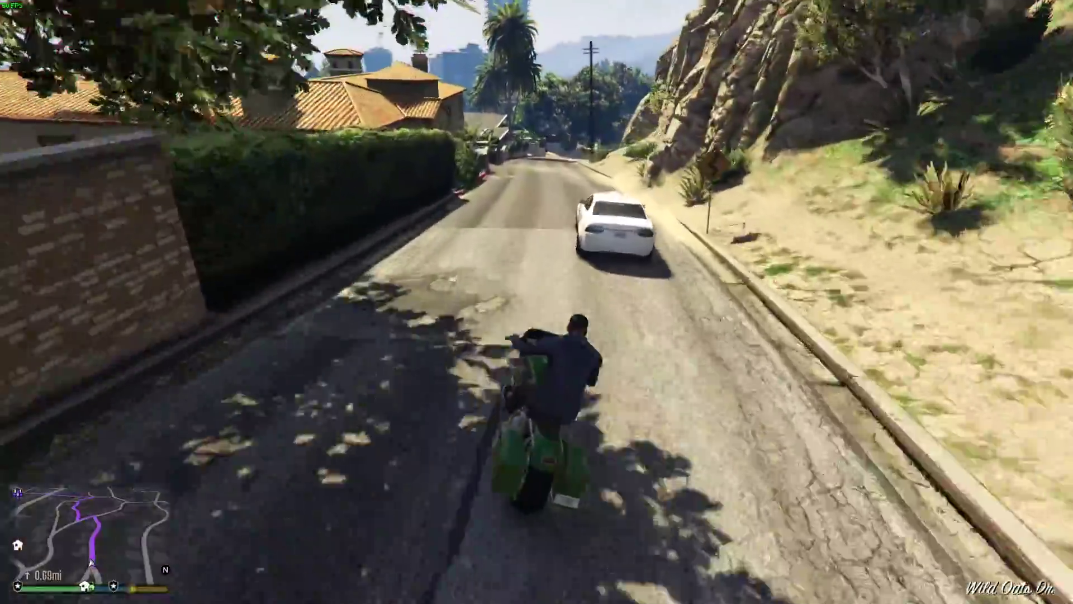
key("a")
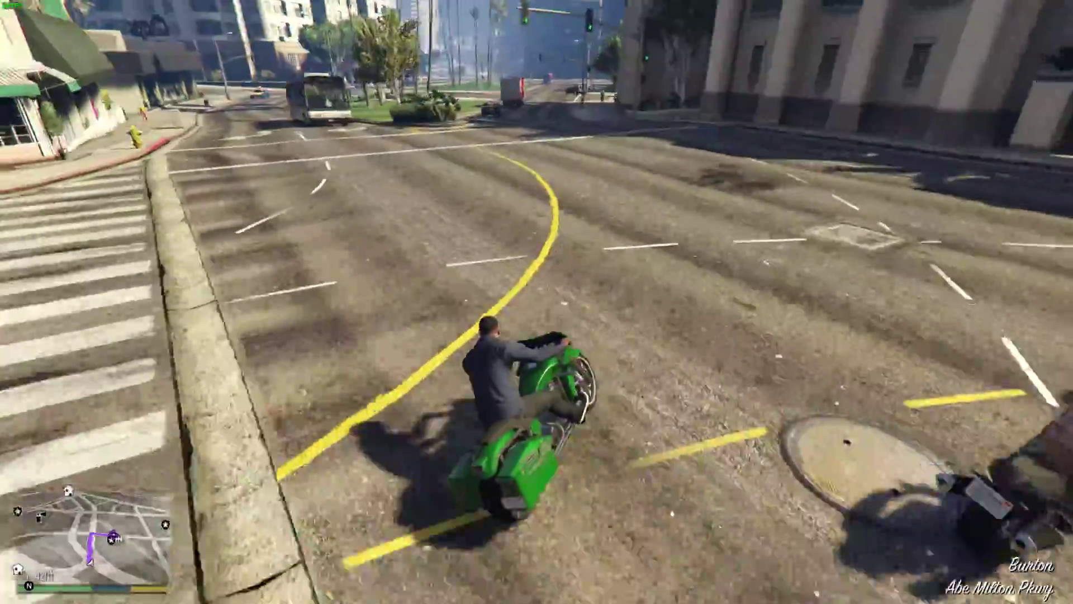
Ride onto the street and pull up beside the Police Department sign
key("w")
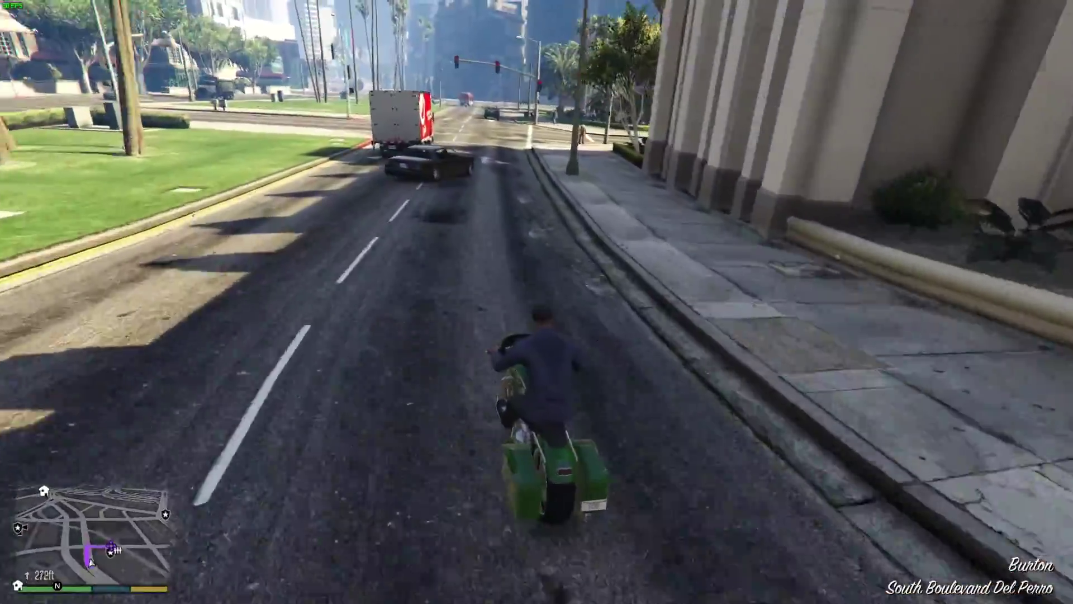
key("d")
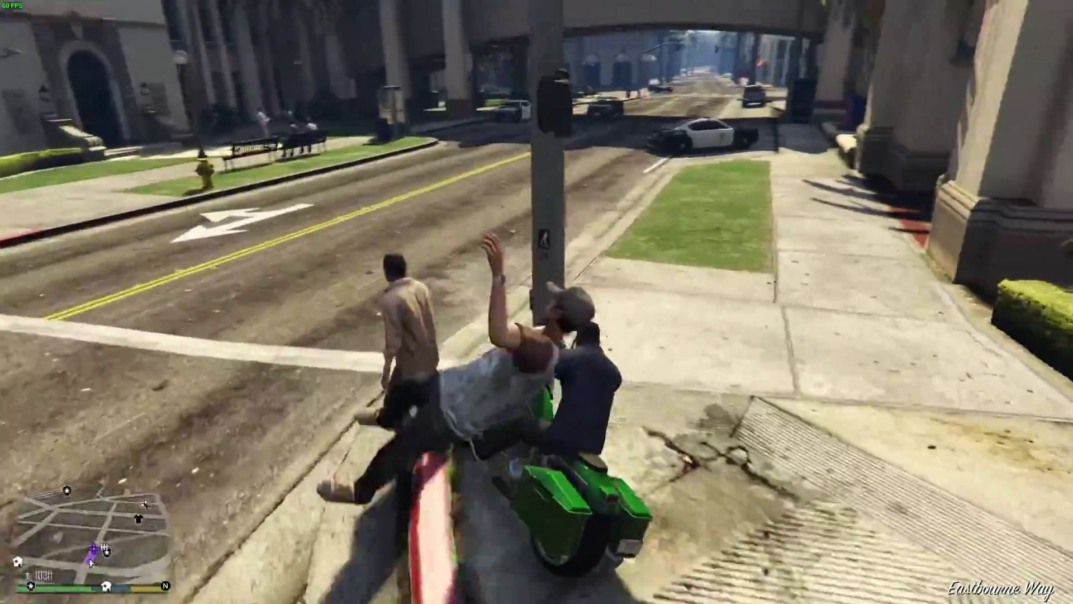
key("d")
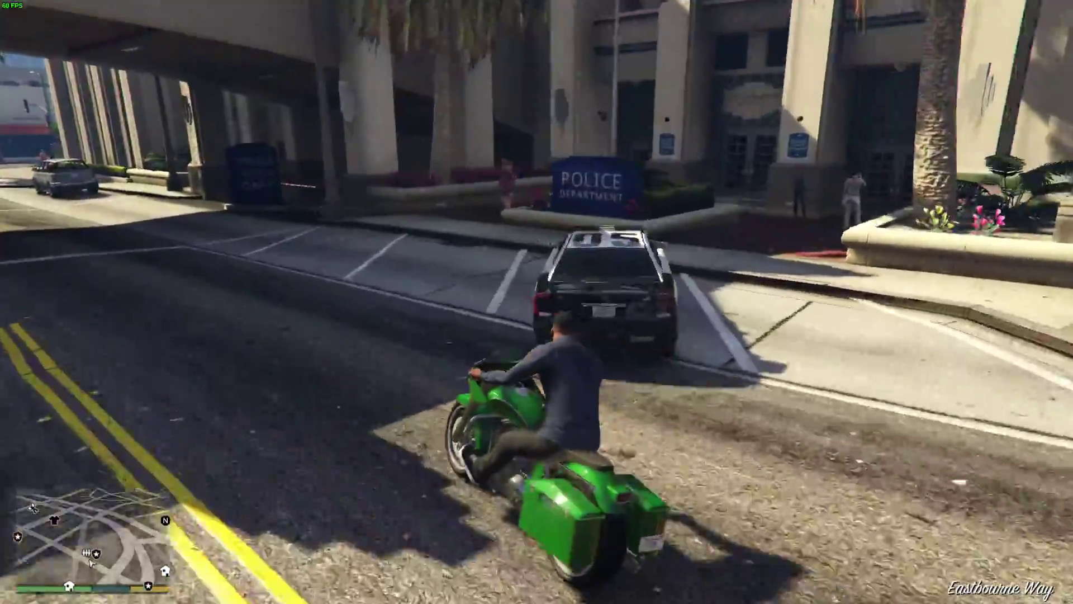
key("d")
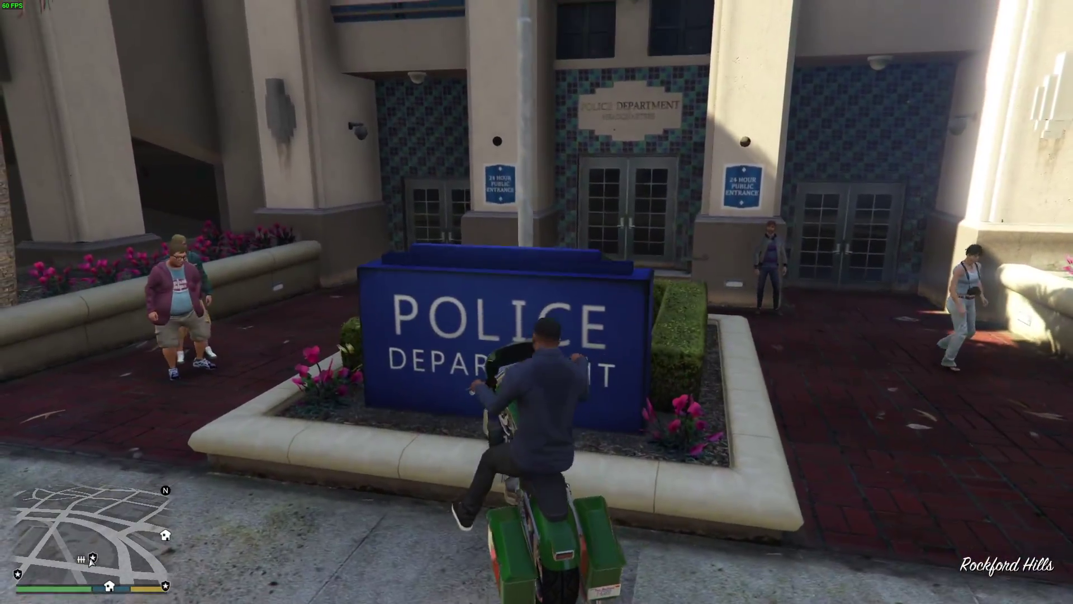
Dismount and walk up the steps to the 24 Hour Public Entrance doors
key("a")
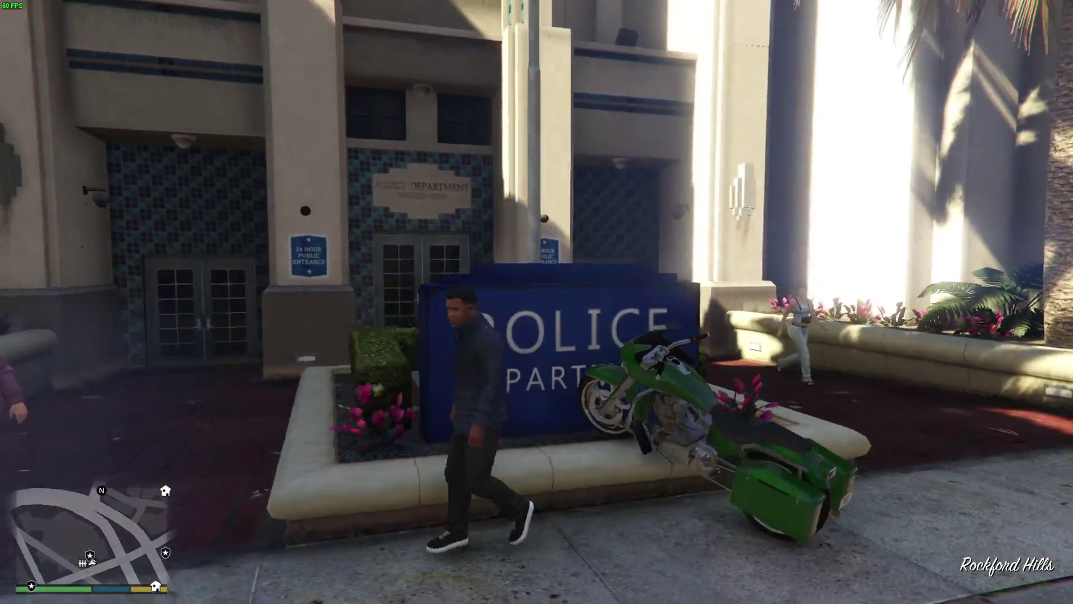
key("a")
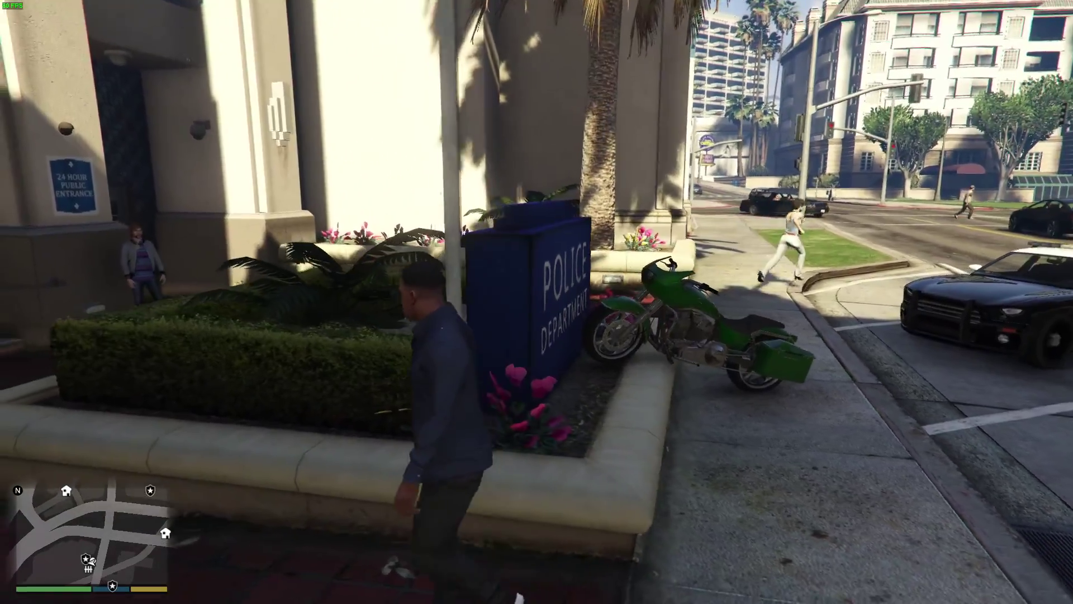
key("a")
key("s")
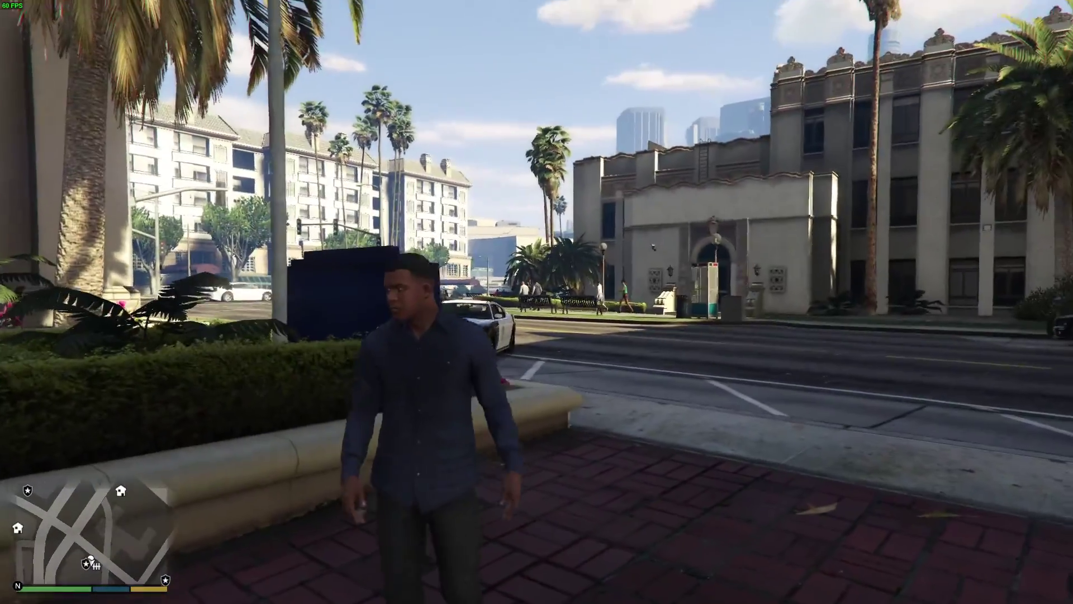
key("w")
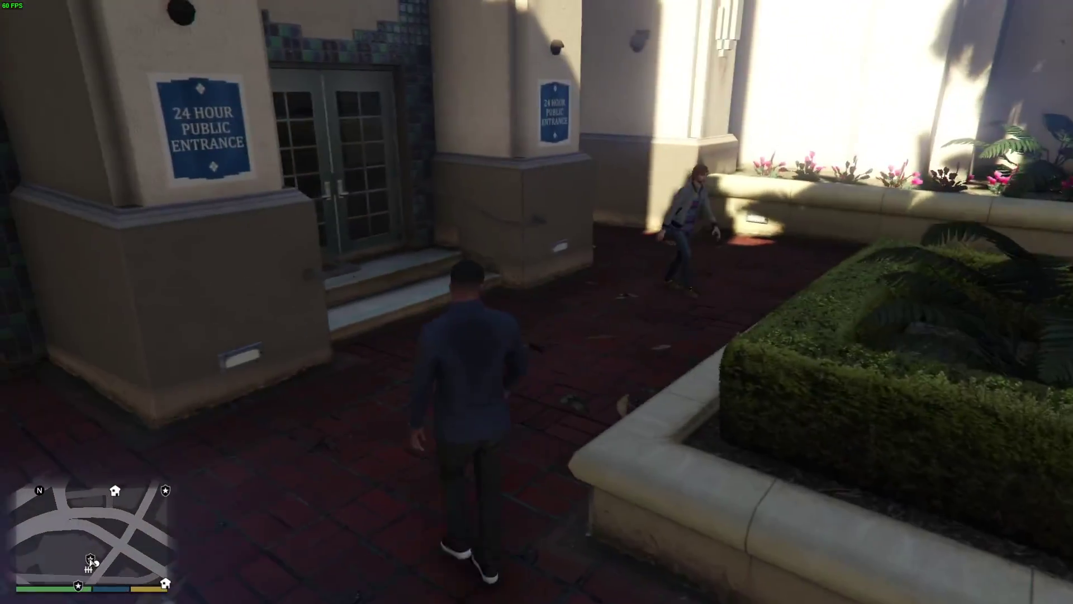
key("w")
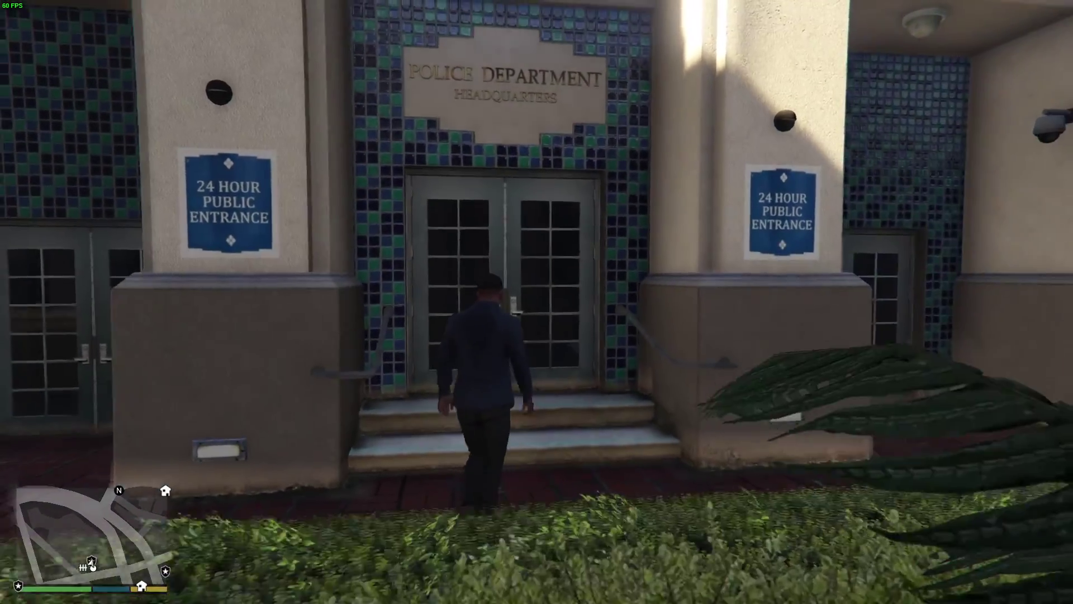
key("w")
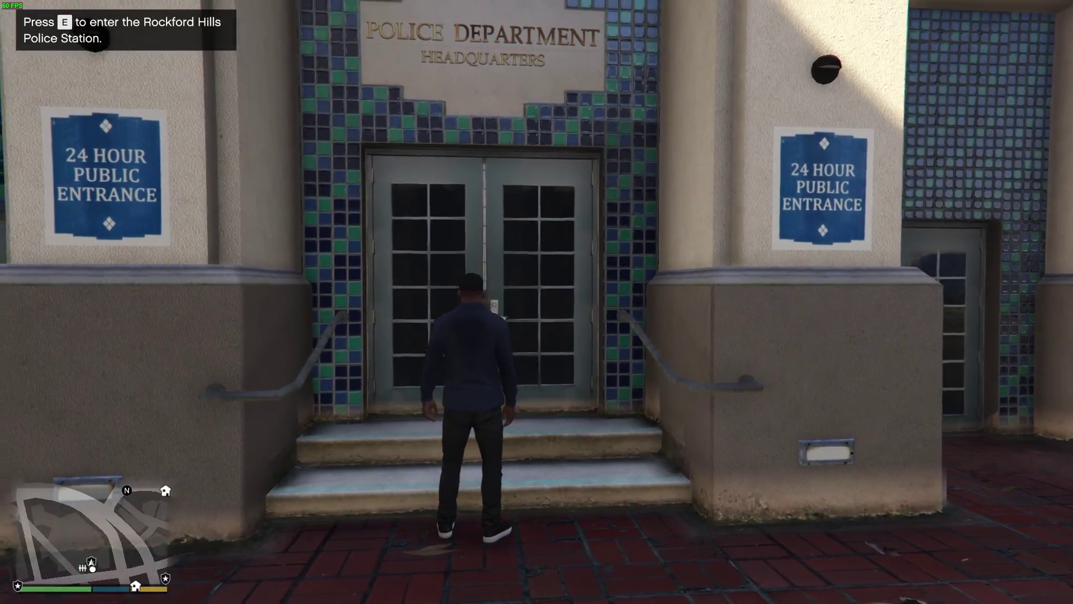
Enter the Rockford Hills station and choose Go On Duty in the LSPDFR 0.4 menu
key("e")
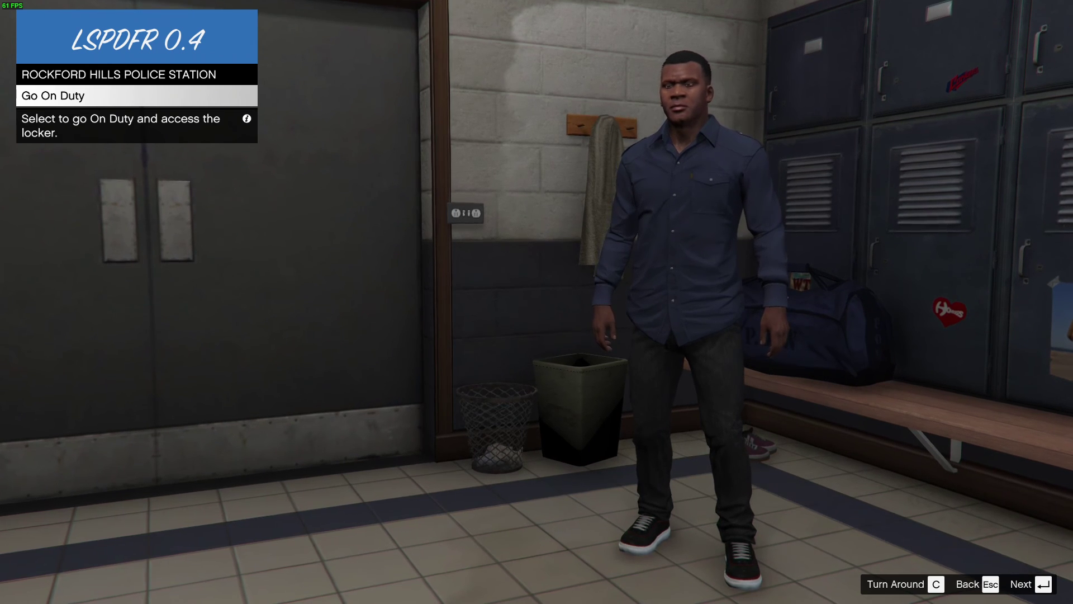
key("Return")
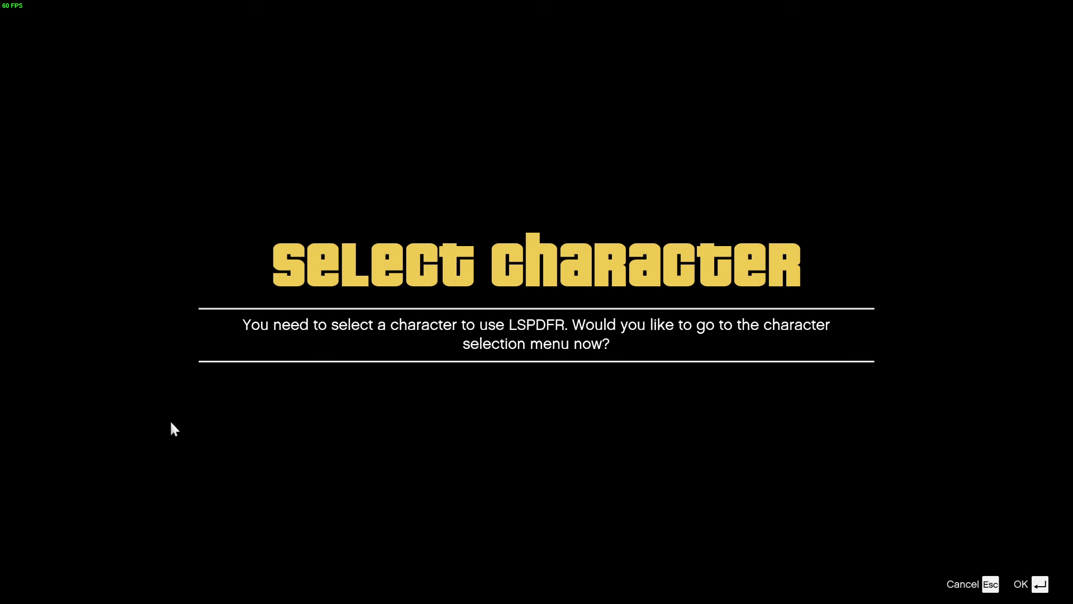
Go to character selection, Save & Continue the new male officer, and confirm his edited name
key("Return")
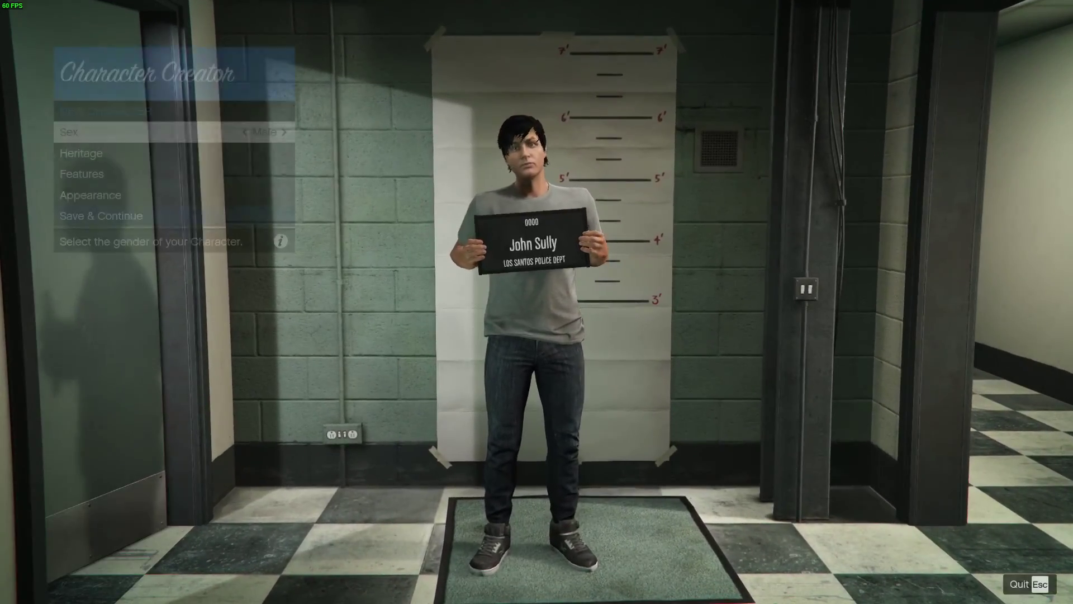
key("Up")
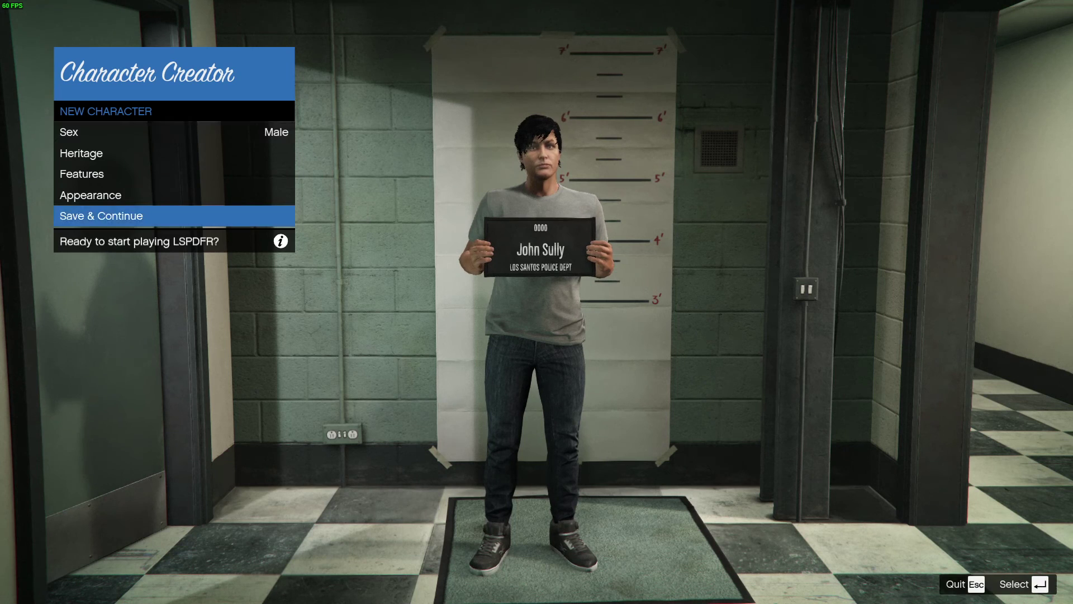
key("Return")
key("BackSpace")
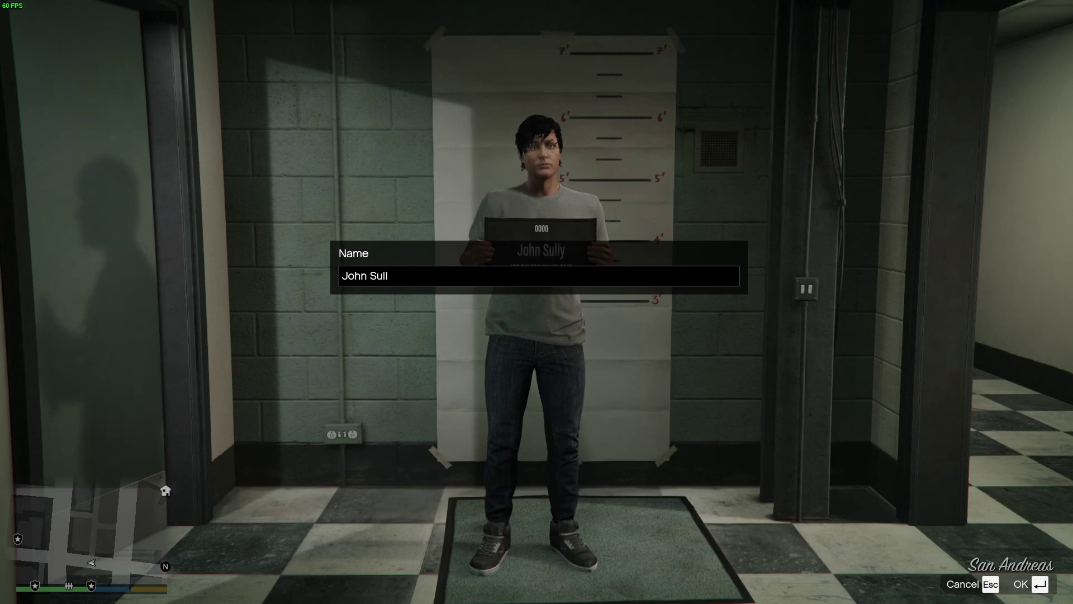
type("y")
key("Return")
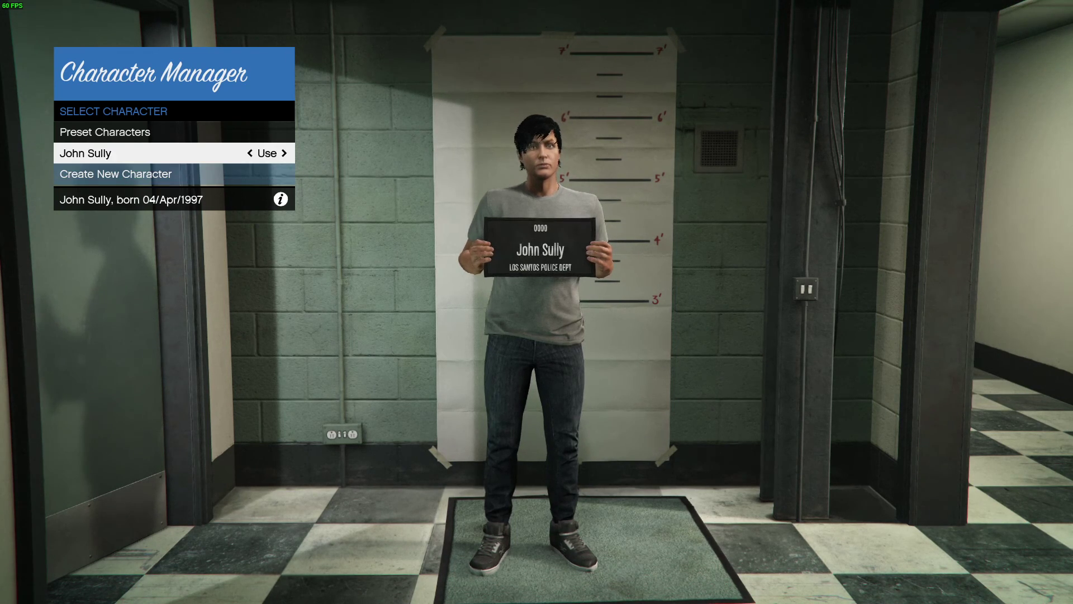
Select the newly created character in the character manager and choose Use
key("Down")
key("Up")
key("Down")
key("Up")
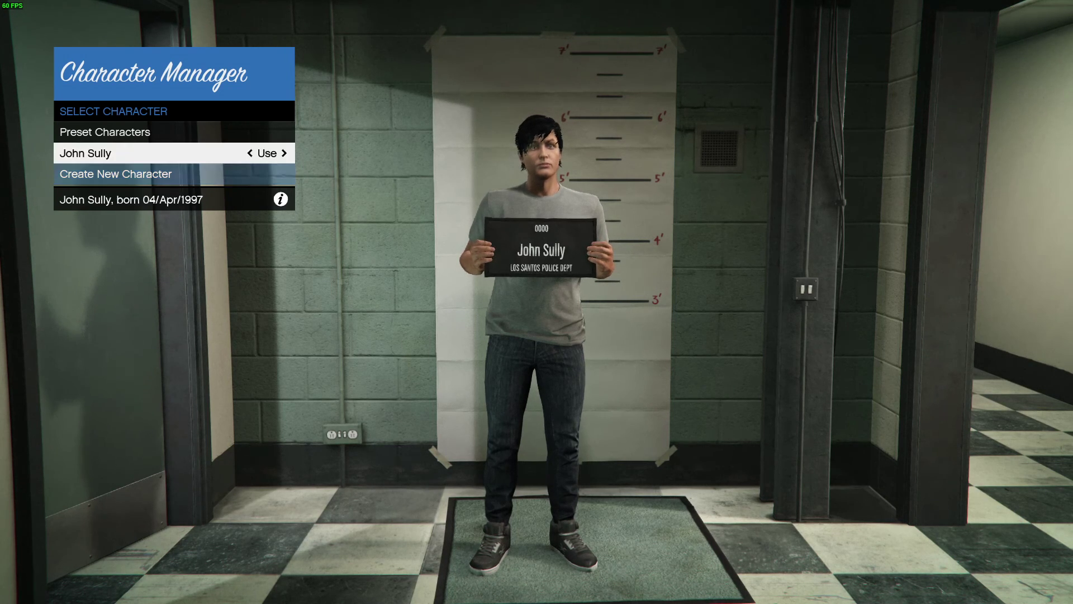
key("Return")
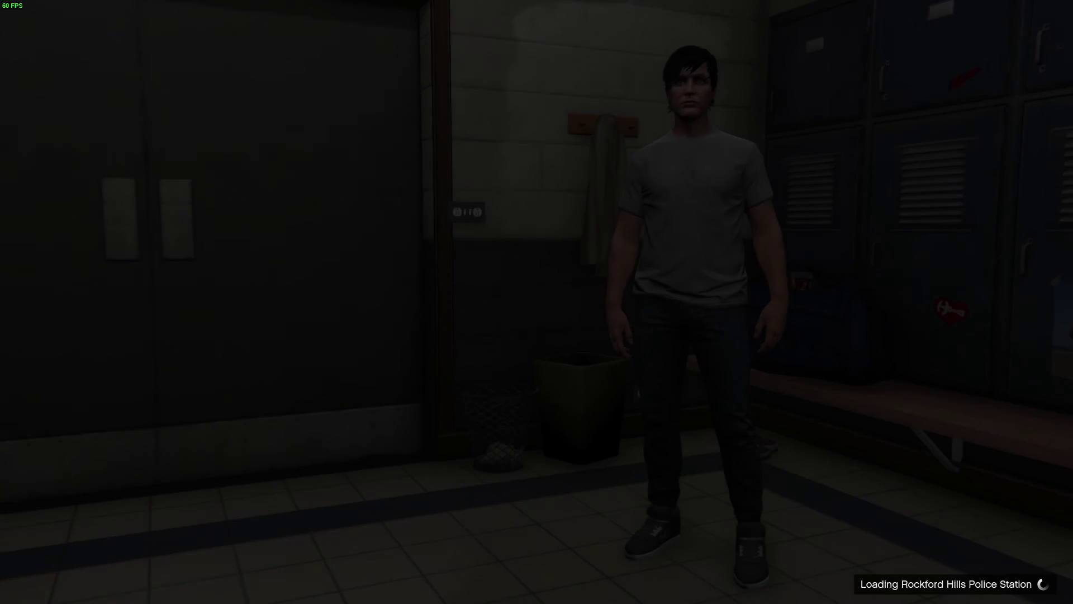
Go on duty as the new officer, open and close Police Locker, then highlight Go Off Duty
key("Return")
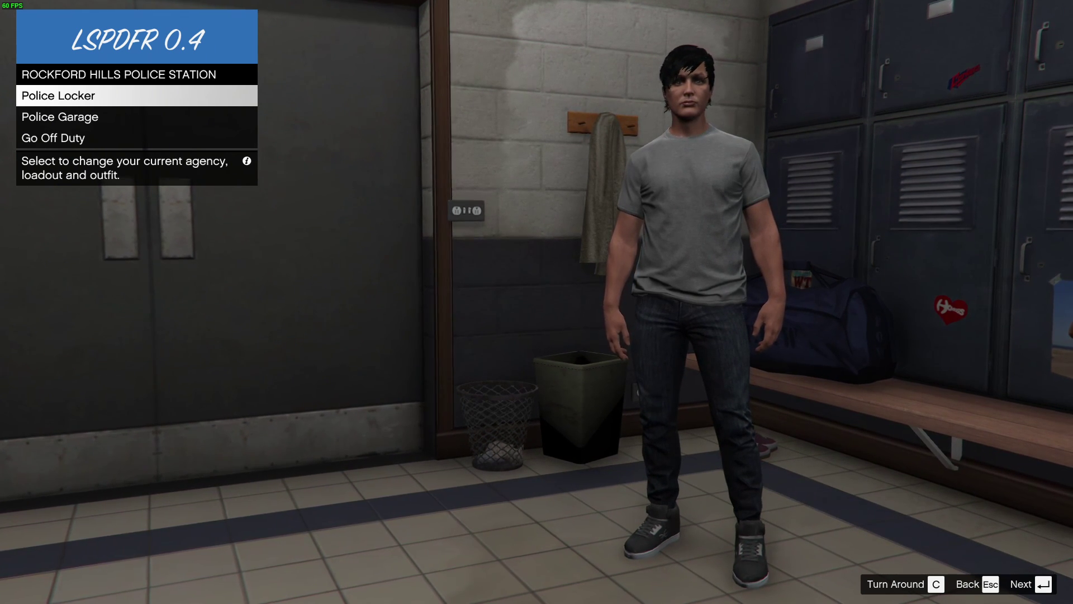
key("Return")
key("Escape")
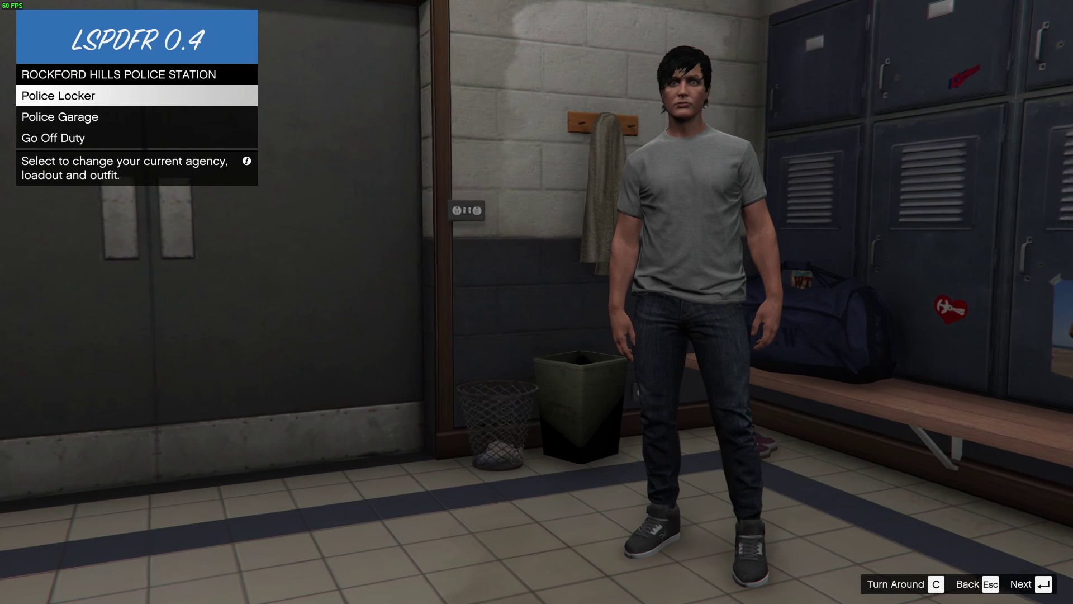
key("Up")
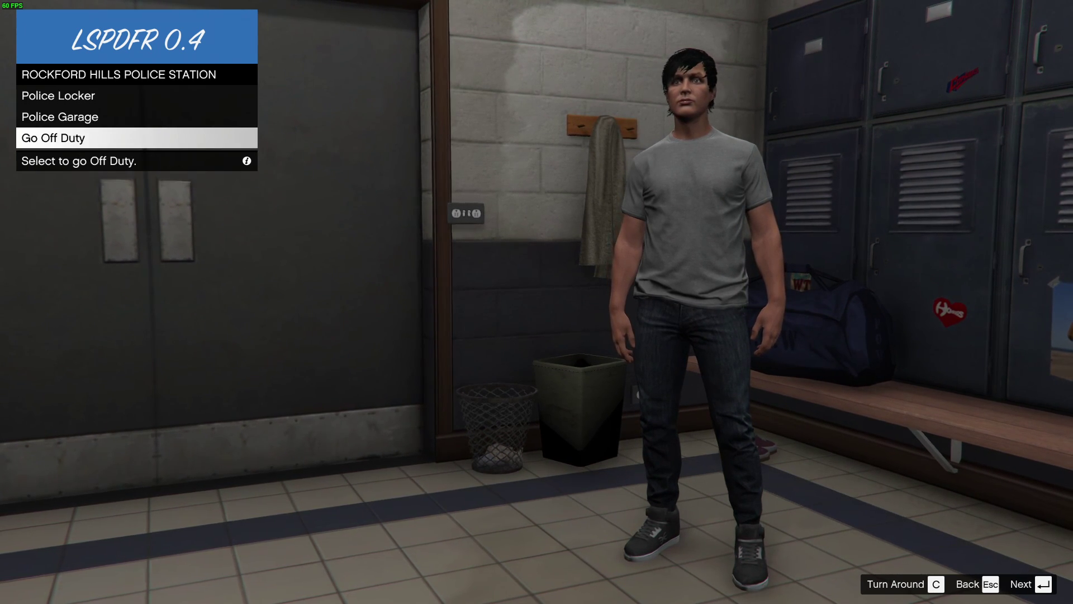